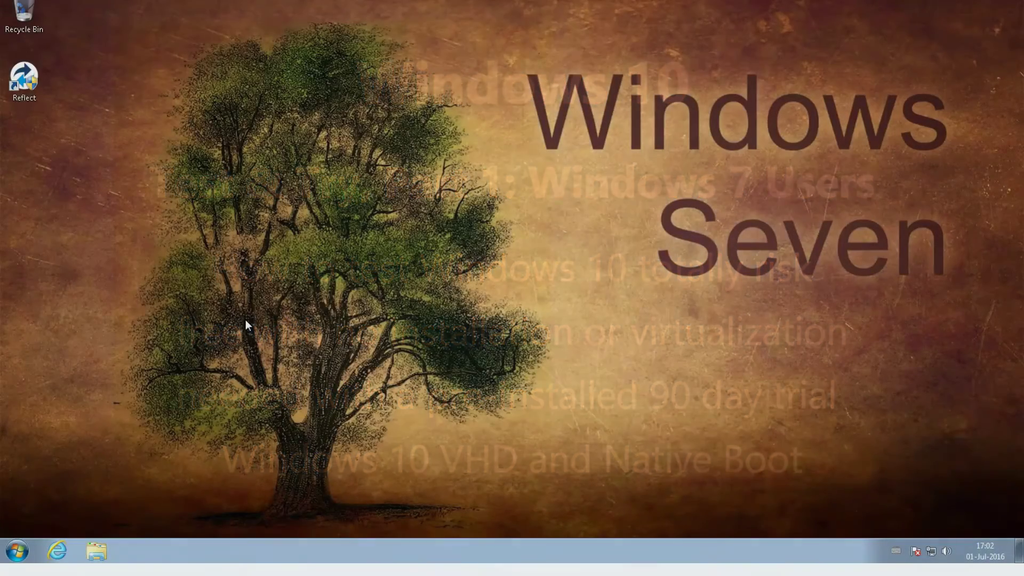
Step: Open Internet Explorer on the Windows 10 Forums home page and go to the Virtualization forum
{"action": "left_click", "coordinate": [57, 552]}
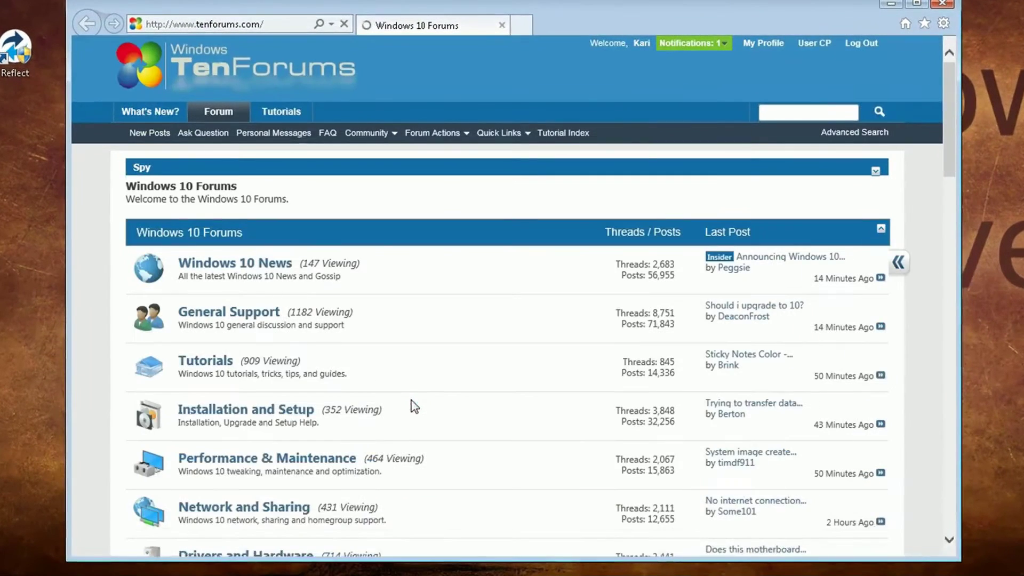
{"action": "scroll", "coordinate": [388, 317], "scroll_direction": "down", "scroll_amount": 8}
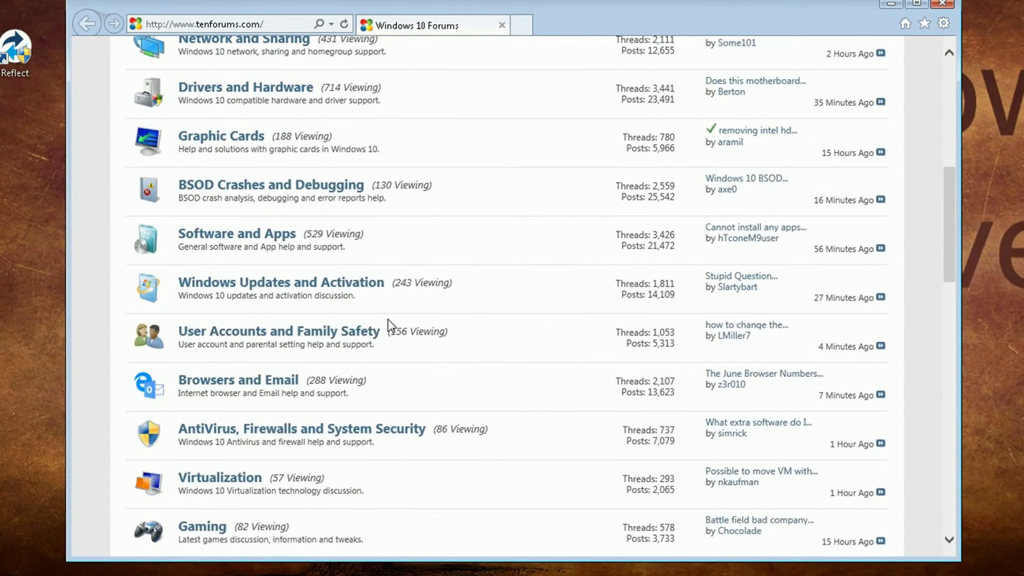
{"action": "left_click", "coordinate": [232, 485]}
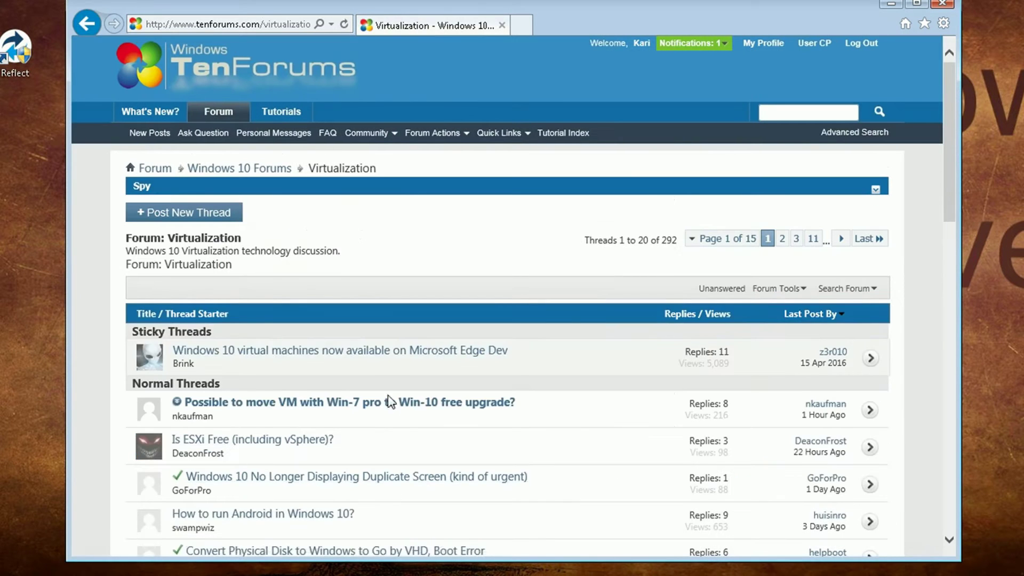
Step: Open the sticky thread about Windows 10 virtual machines on Microsoft Edge Dev and follow its free virtual machines download link
{"action": "mouse_move", "coordinate": [373, 404]}
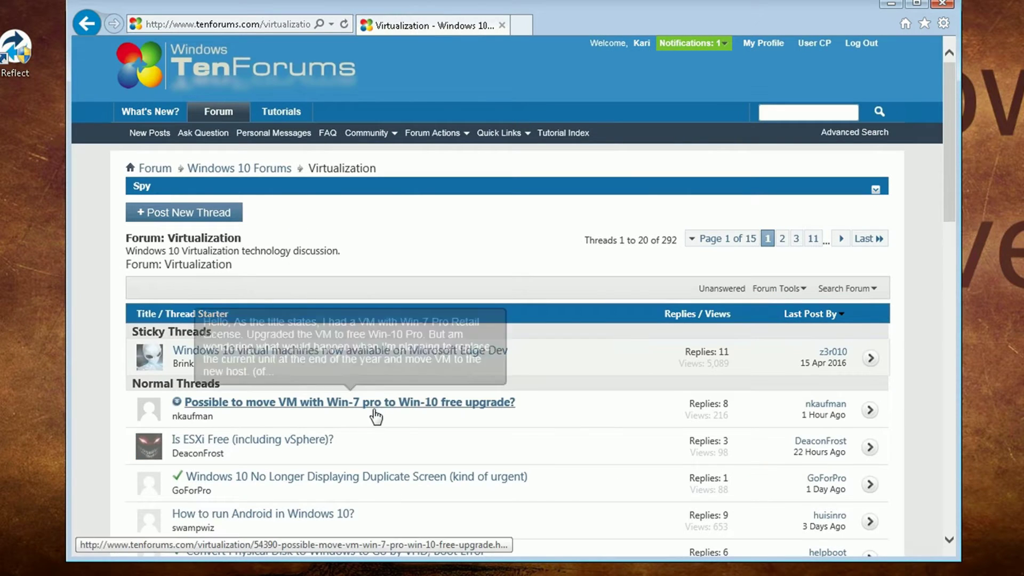
{"action": "mouse_move", "coordinate": [384, 352]}
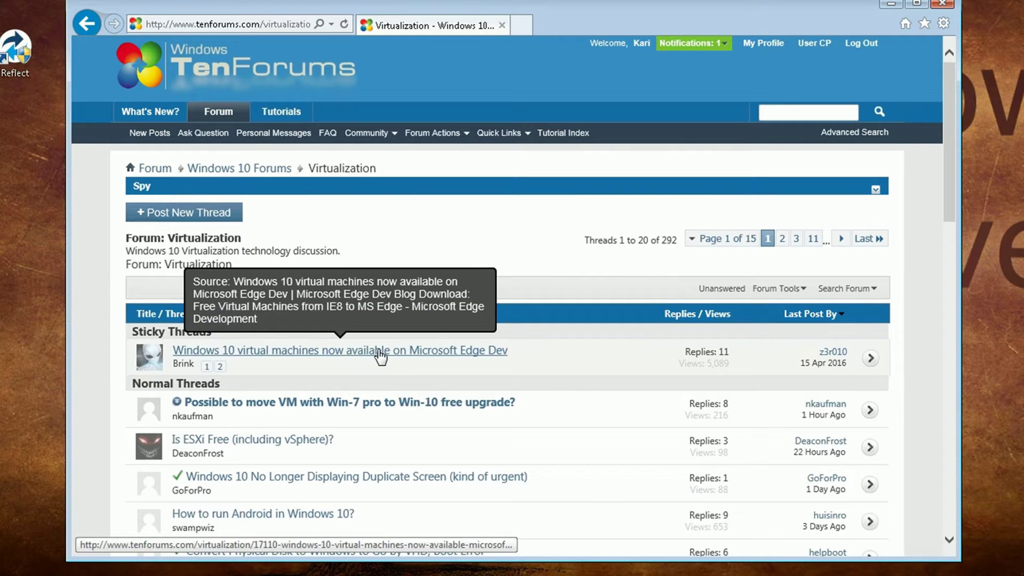
{"action": "left_click", "coordinate": [381, 353]}
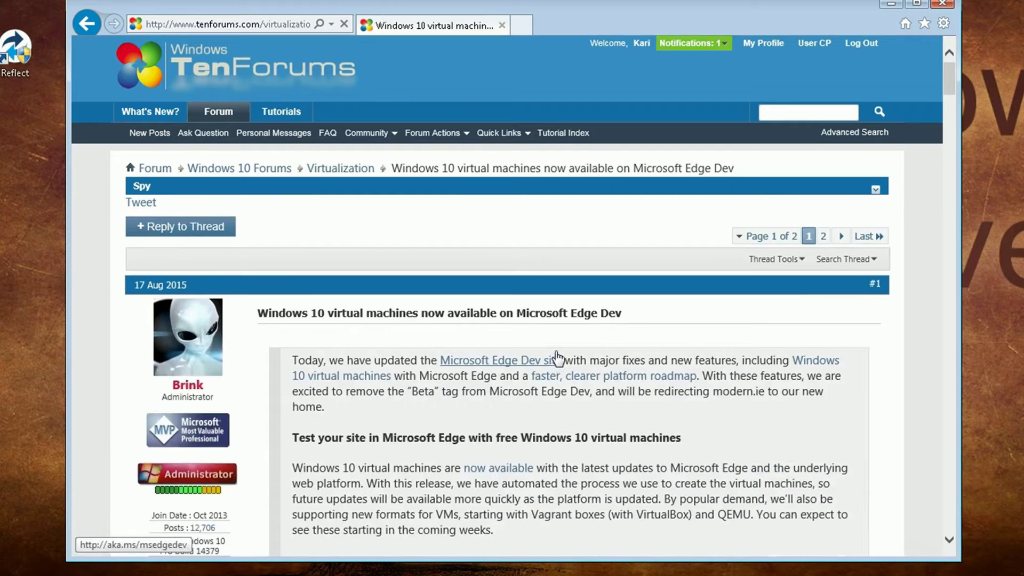
{"action": "scroll", "coordinate": [558, 357], "scroll_direction": "down", "scroll_amount": 10}
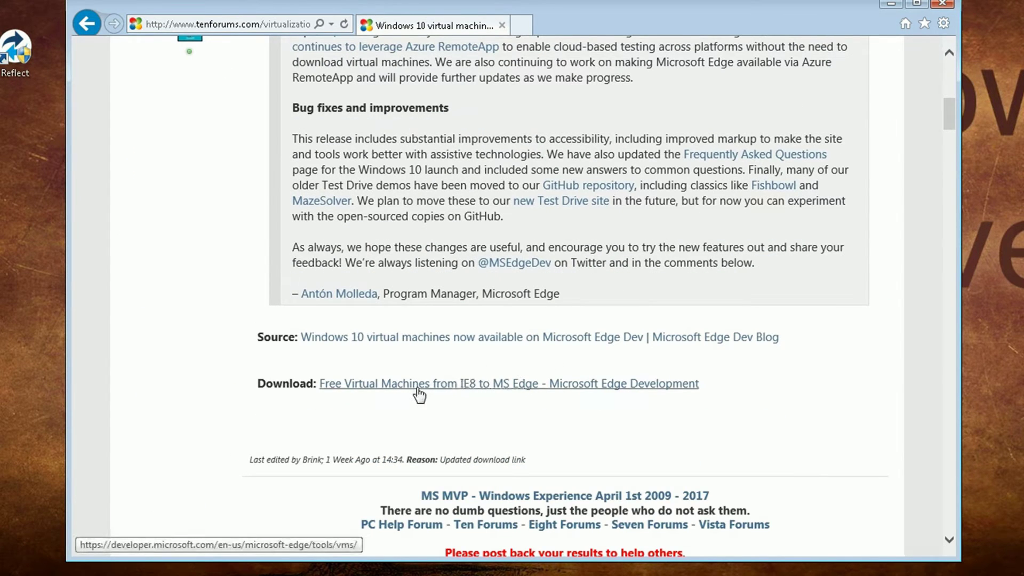
{"action": "left_click", "coordinate": [419, 393]}
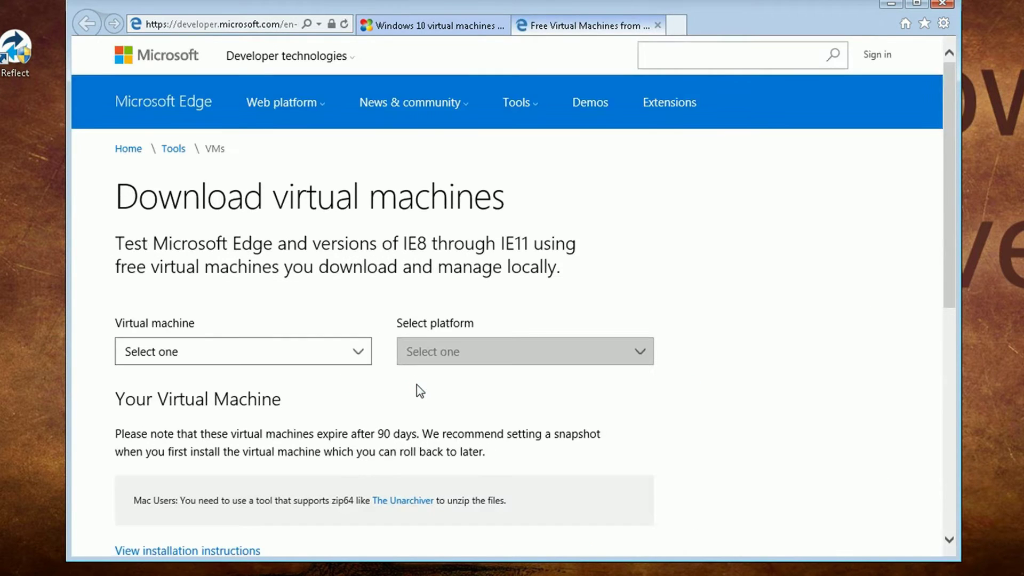
Step: Select the Microsoft Edge on Win 10 Preview (14.14366) virtual machine with VirtualBox as the platform
{"action": "left_click", "coordinate": [355, 357]}
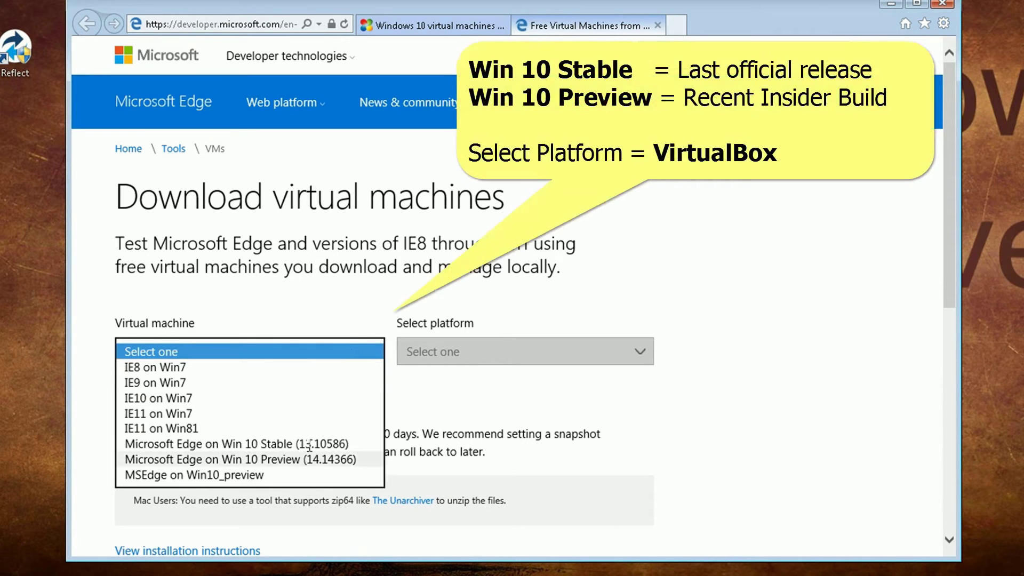
{"action": "left_click", "coordinate": [299, 444]}
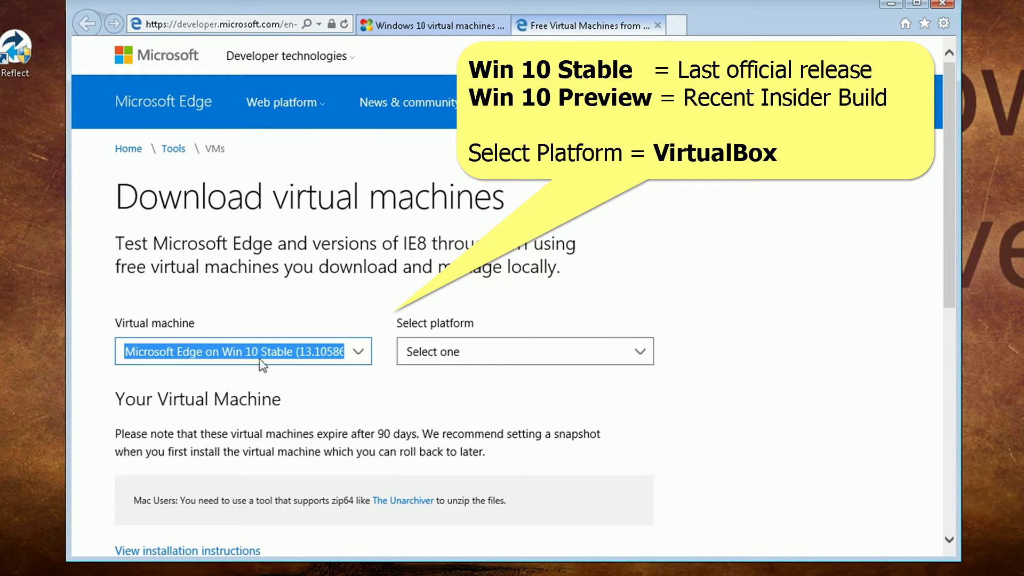
{"action": "left_click", "coordinate": [361, 355]}
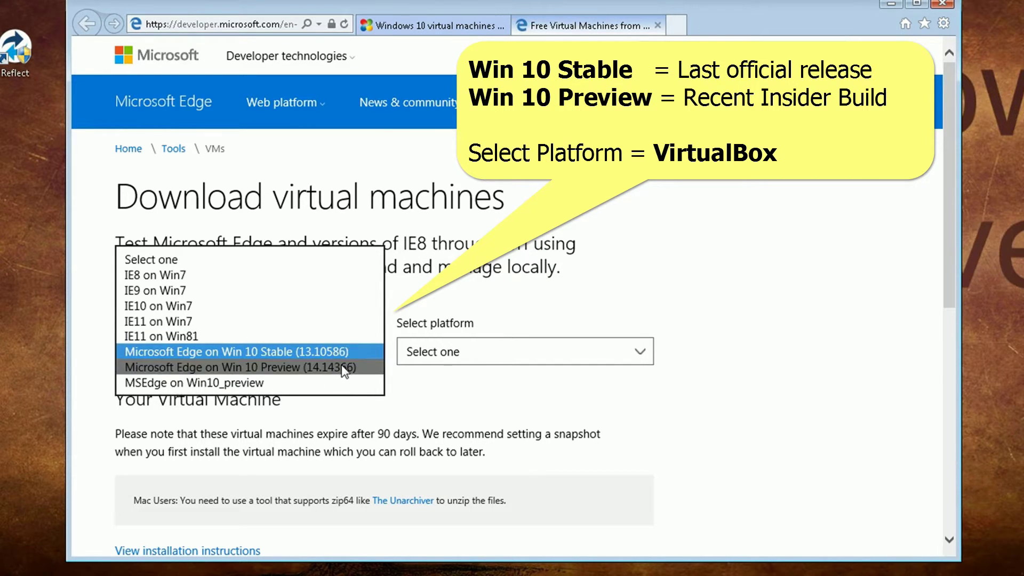
{"action": "left_click", "coordinate": [344, 368]}
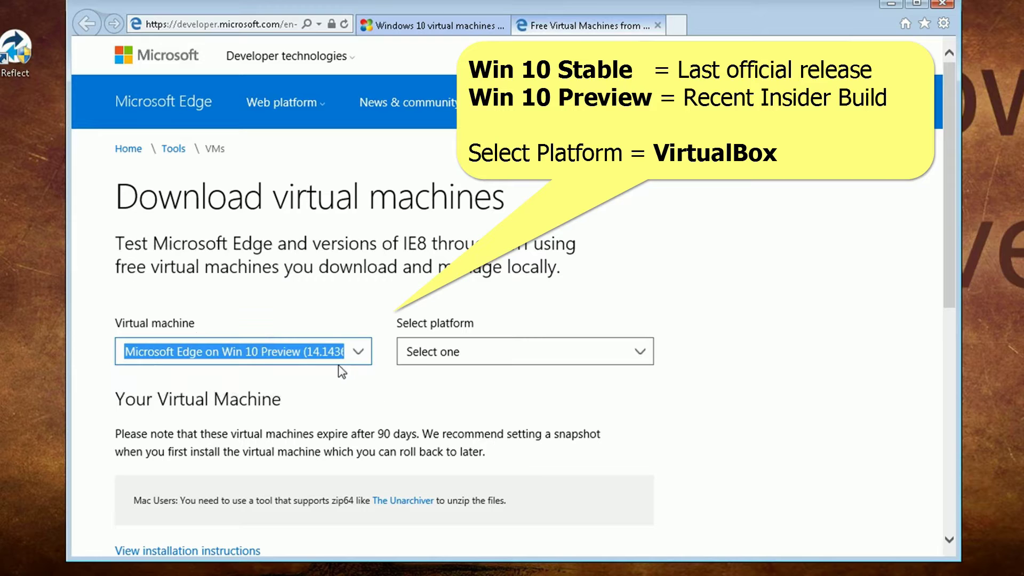
{"action": "left_click", "coordinate": [639, 352]}
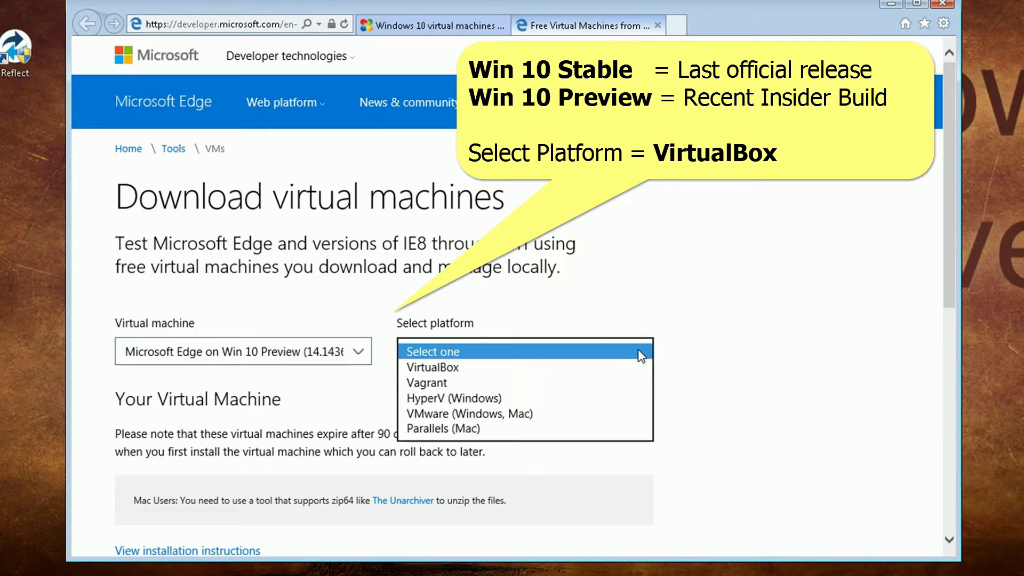
{"action": "left_click", "coordinate": [496, 368]}
Step: Download the virtual machine archive MSEdge.Win10_preview.VirtualBox.zip and save it to the default location
{"action": "scroll", "coordinate": [430, 381], "scroll_direction": "down", "scroll_amount": 2}
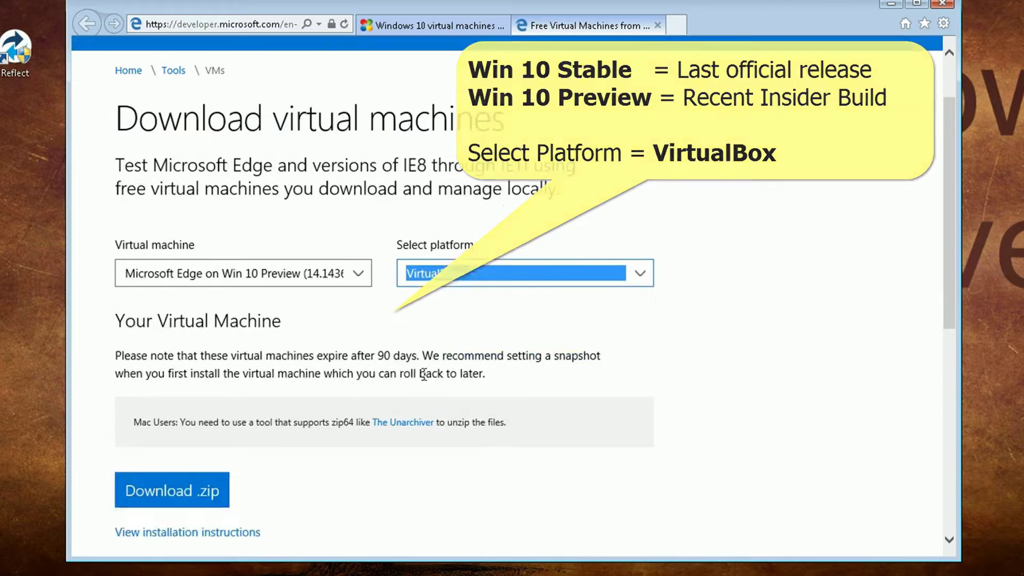
{"action": "left_click", "coordinate": [208, 503]}
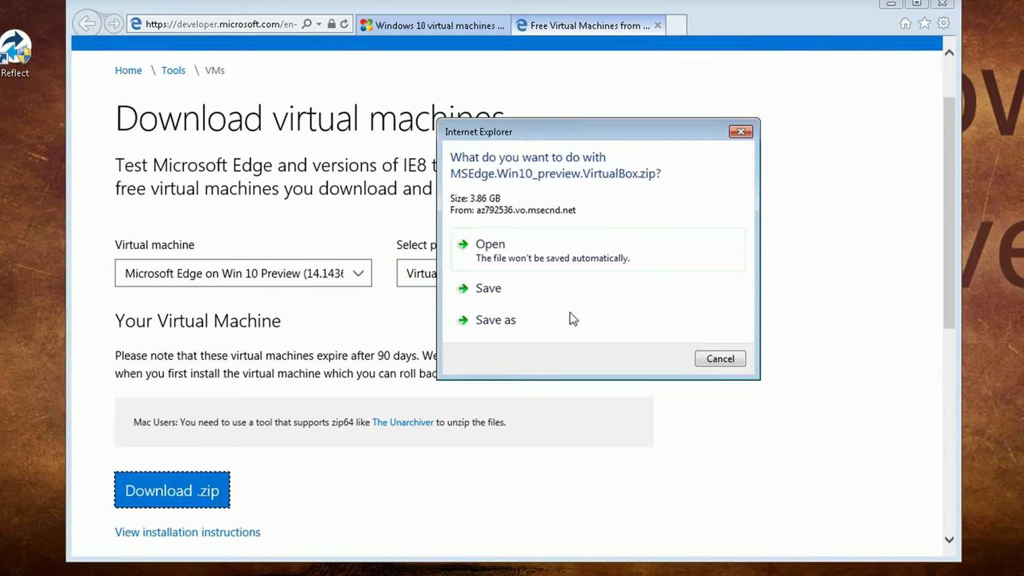
{"action": "left_click", "coordinate": [552, 289]}
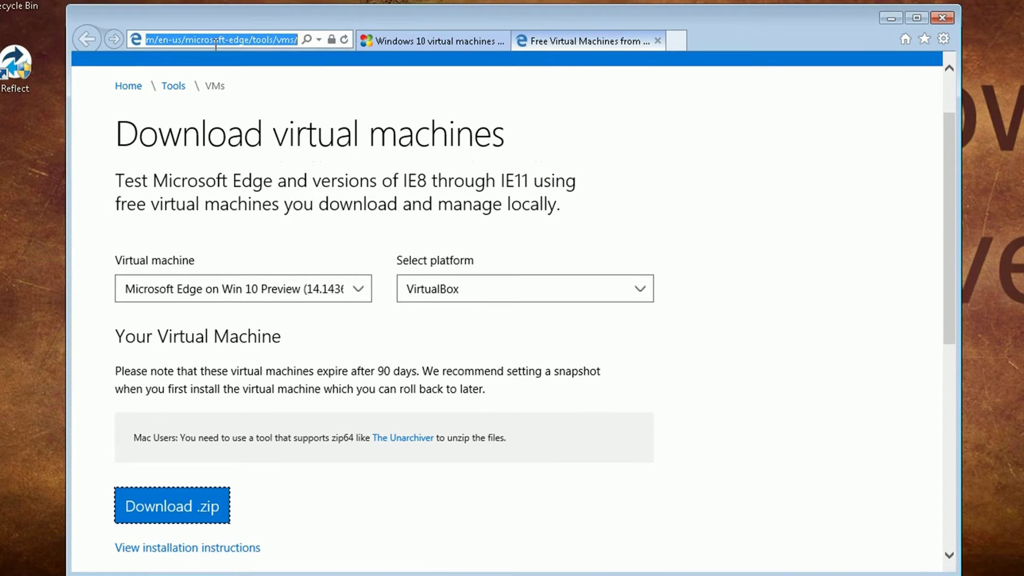
Step: Go to the 7-Zip website and request the 64-bit x64 installer for 7-Zip 16.02
{"action": "type", "text": "7z"}
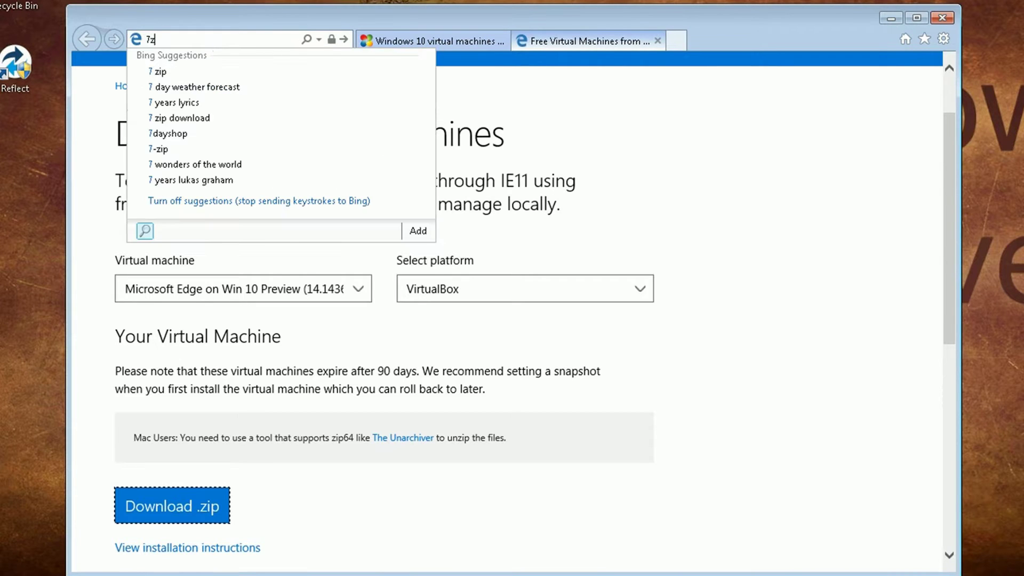
{"action": "type", "text": "ip"}
{"action": "key", "text": "Return"}
{"action": "left_click", "coordinate": [267, 202]}
{"action": "left_click", "coordinate": [239, 202]}
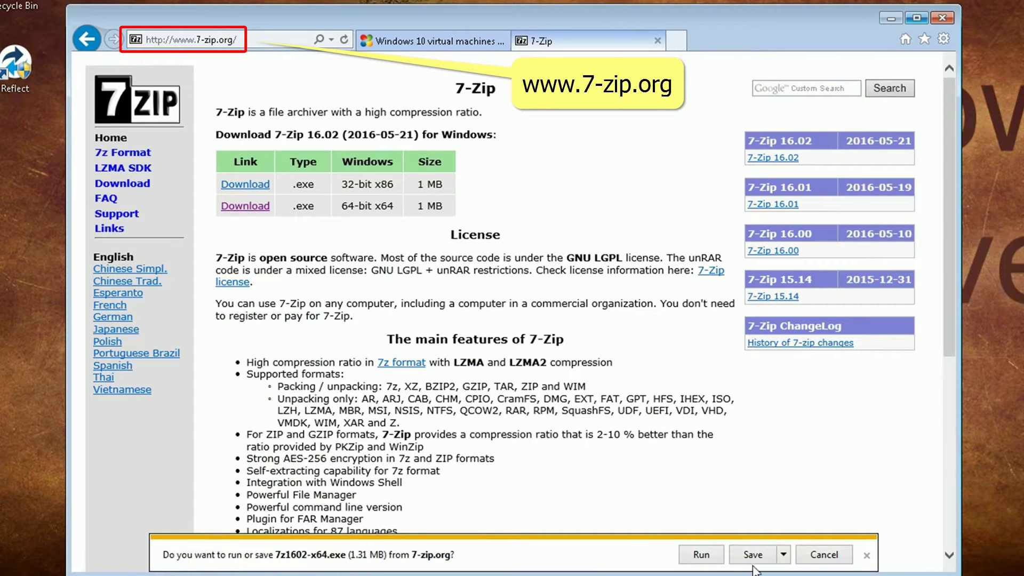
Step: Run the 7z1602-x64.exe installer, allow it to make changes, and install 7-Zip in the default folder
{"action": "left_click", "coordinate": [701, 555]}
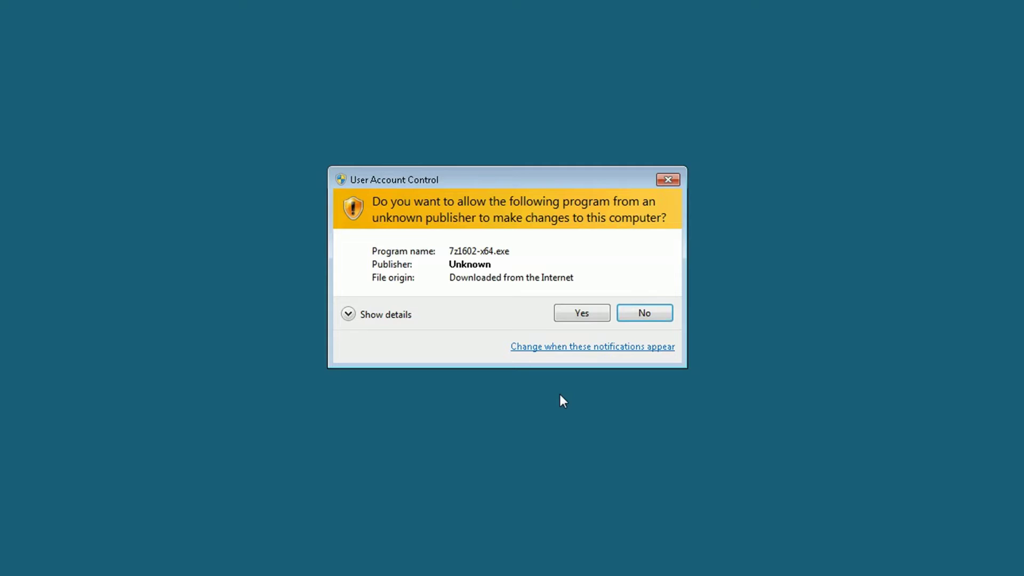
{"action": "left_click", "coordinate": [579, 317]}
{"action": "left_click", "coordinate": [590, 346]}
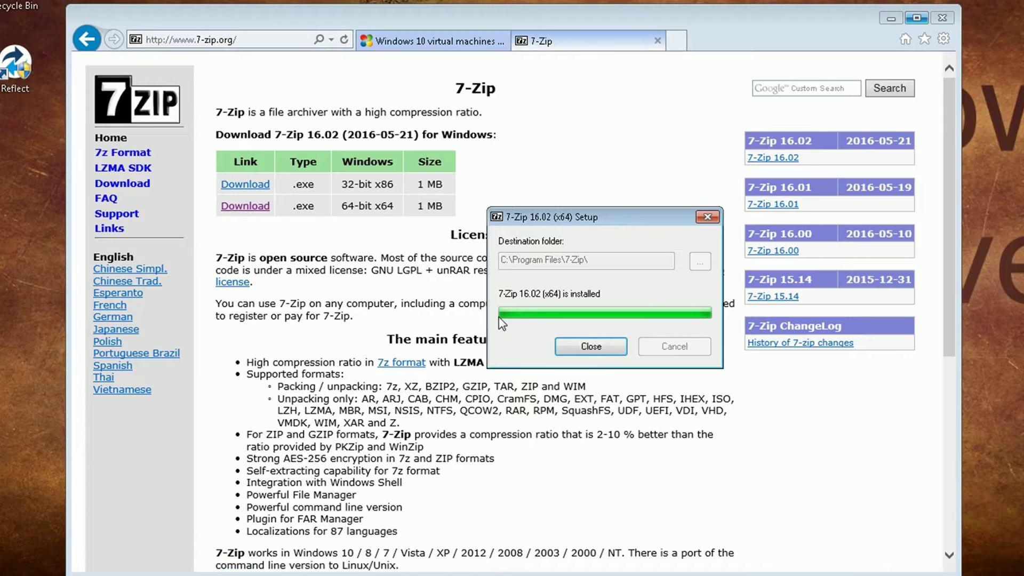
{"action": "left_click", "coordinate": [585, 348]}
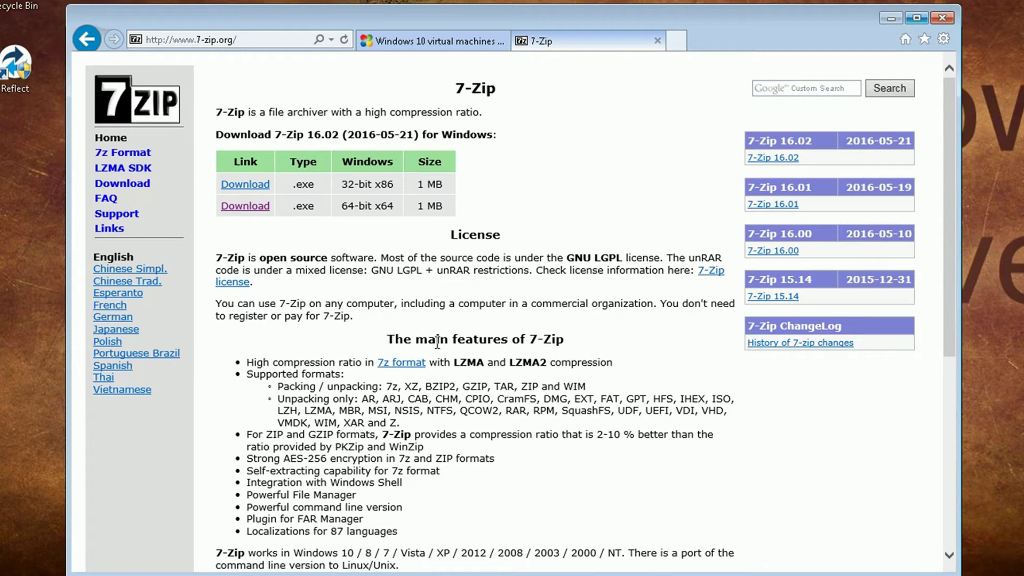
Step: Go to virtualbox.org and download and run the VirtualBox 5.0.24 x86/amd64 installer for Windows hosts
{"action": "left_click", "coordinate": [273, 43]}
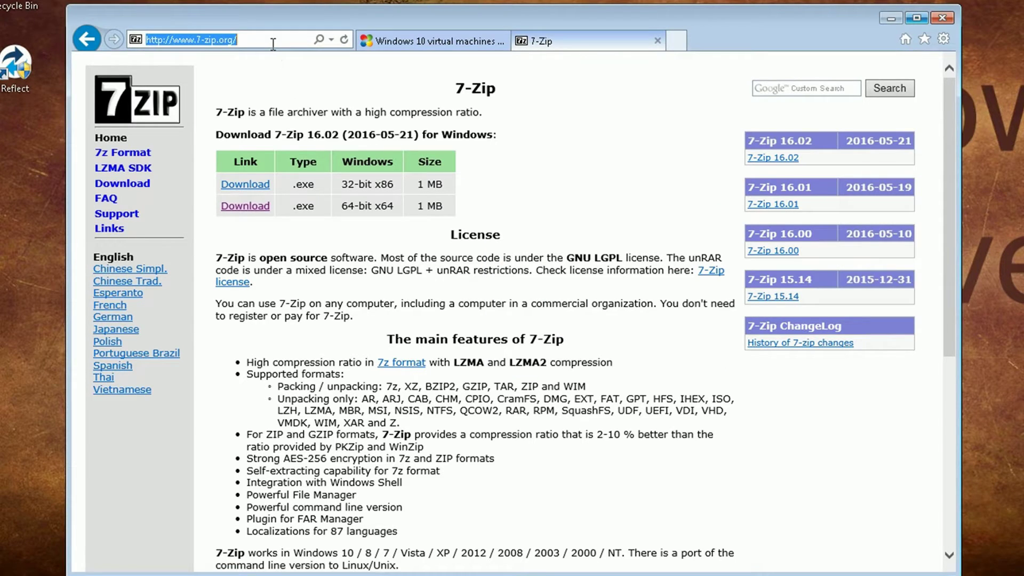
{"action": "type", "text": "virt"}
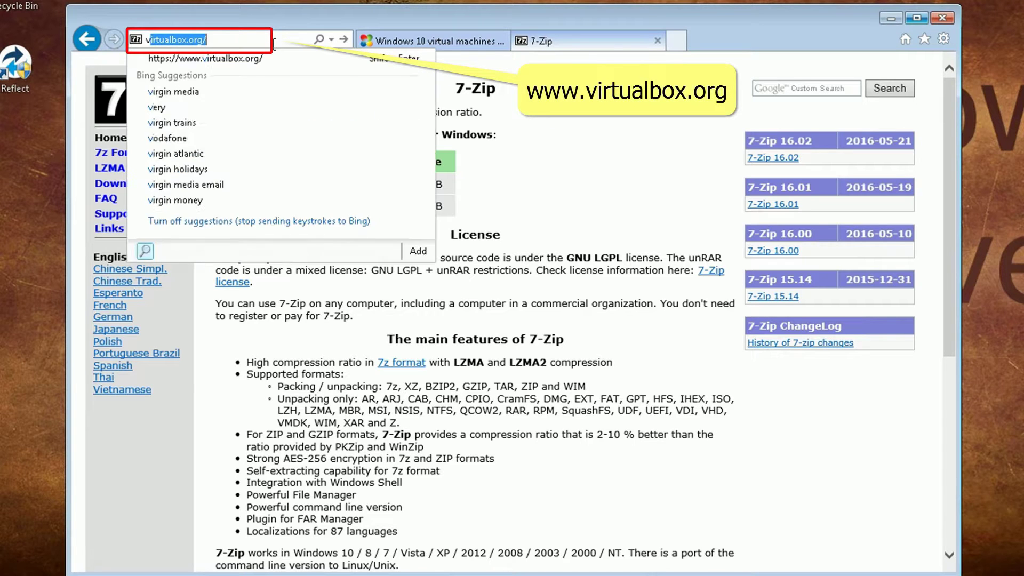
{"action": "type", "text": "ualbox"}
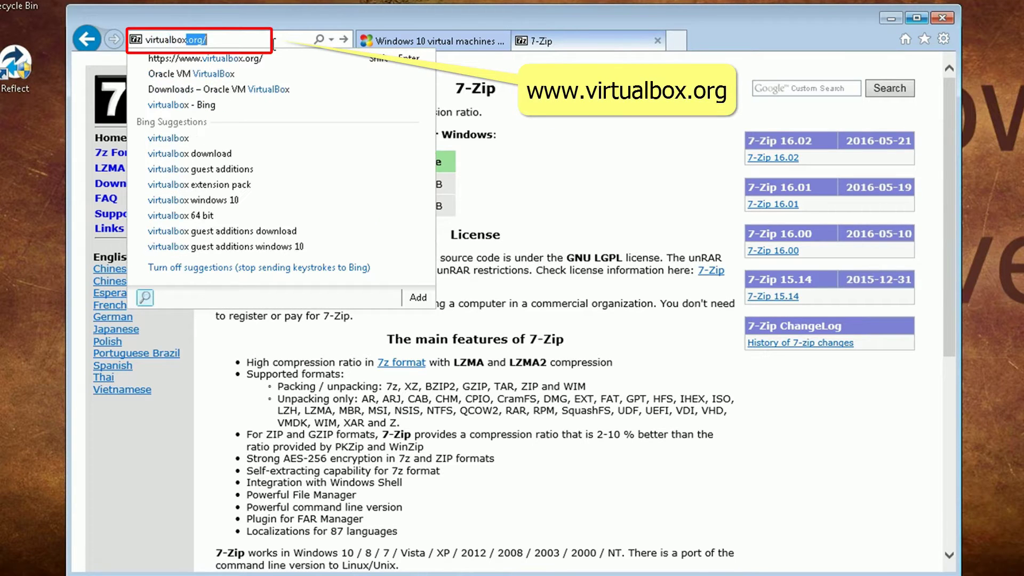
{"action": "key", "text": "Return"}
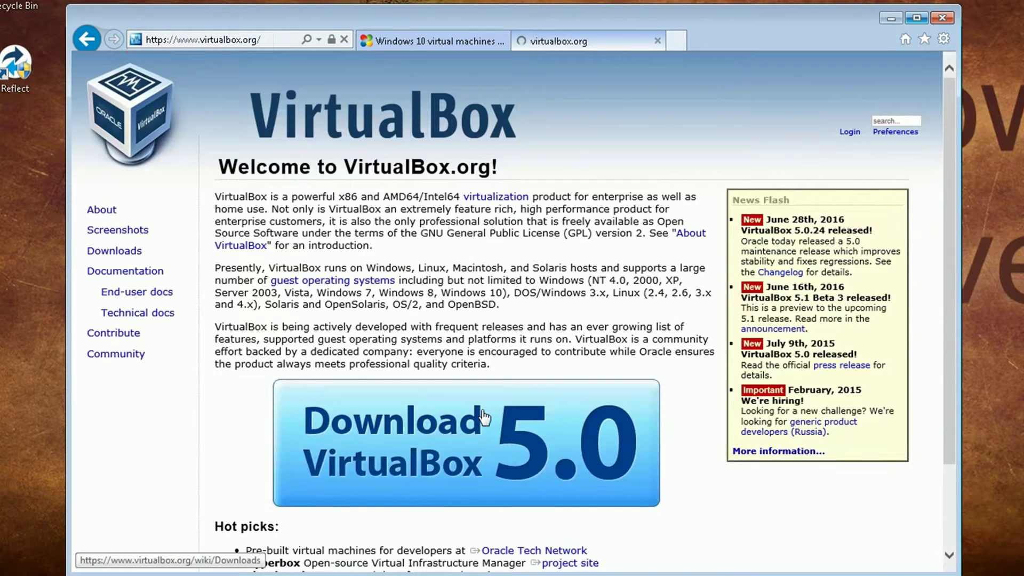
{"action": "left_click", "coordinate": [482, 412]}
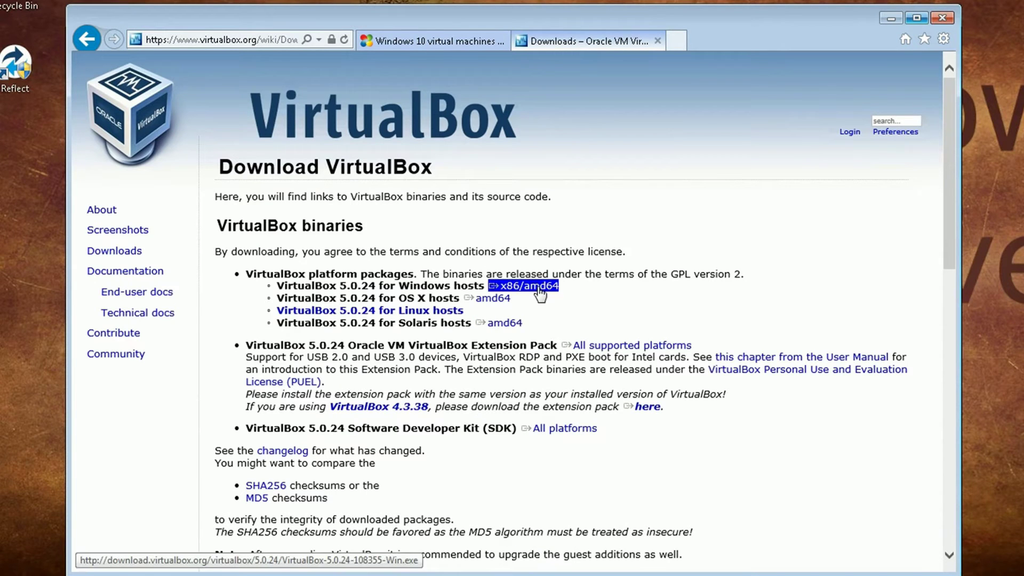
{"action": "left_click", "coordinate": [540, 288]}
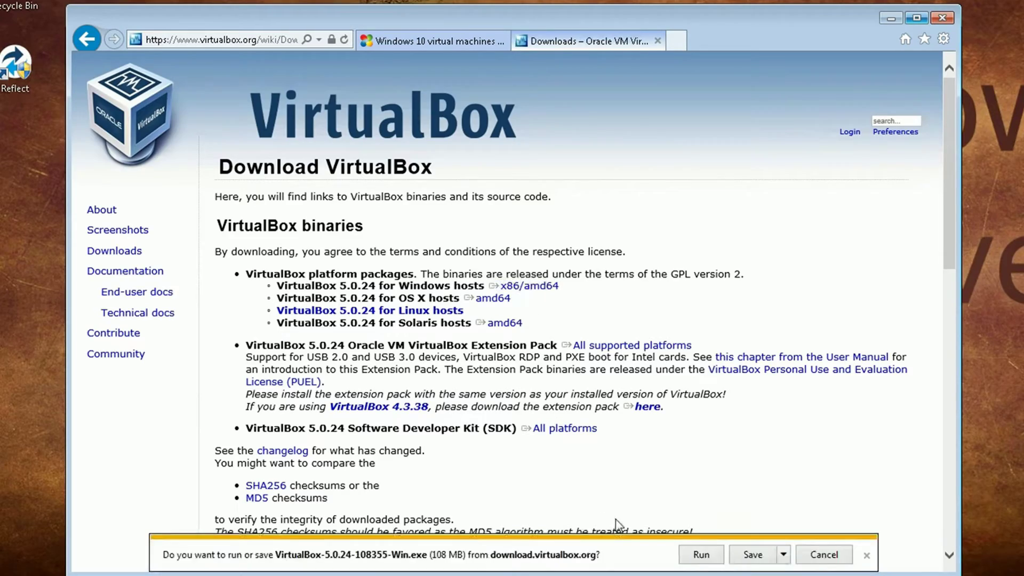
{"action": "left_click", "coordinate": [695, 556]}
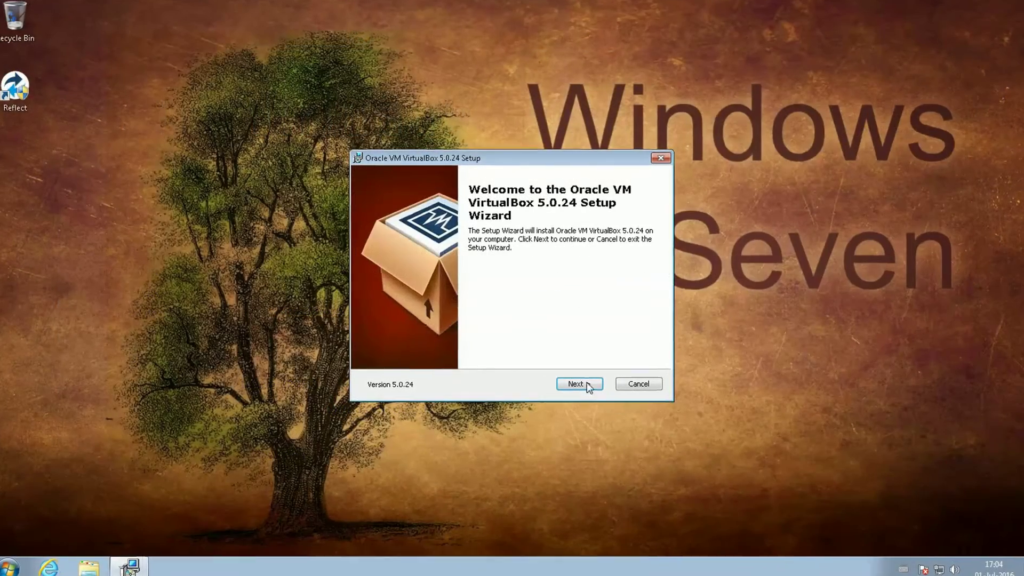
Step: In the VirtualBox custom setup, make the USB Support, Networking and Python 2.x Support features unavailable
{"action": "left_click", "coordinate": [587, 382]}
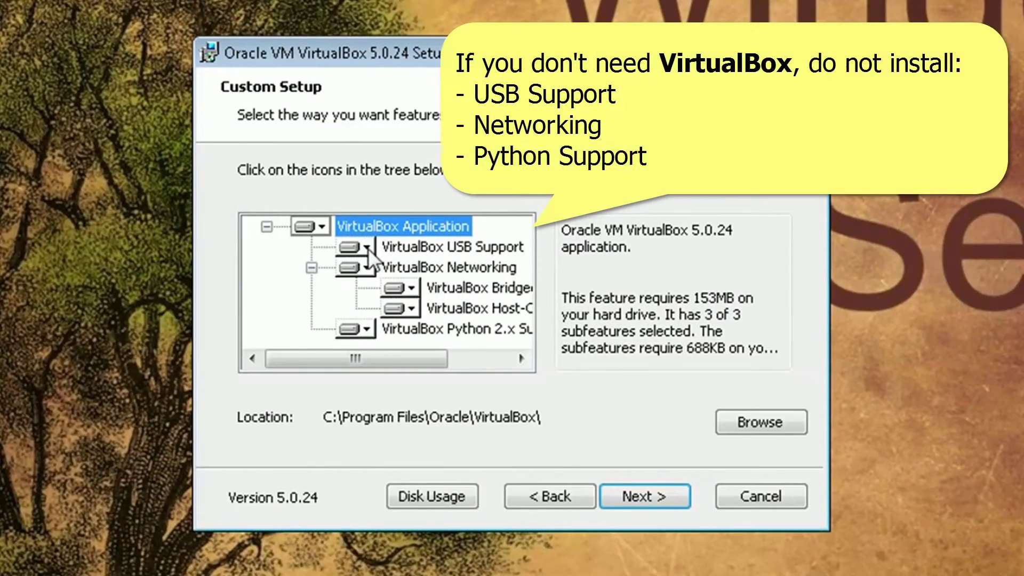
{"action": "left_click", "coordinate": [404, 253]}
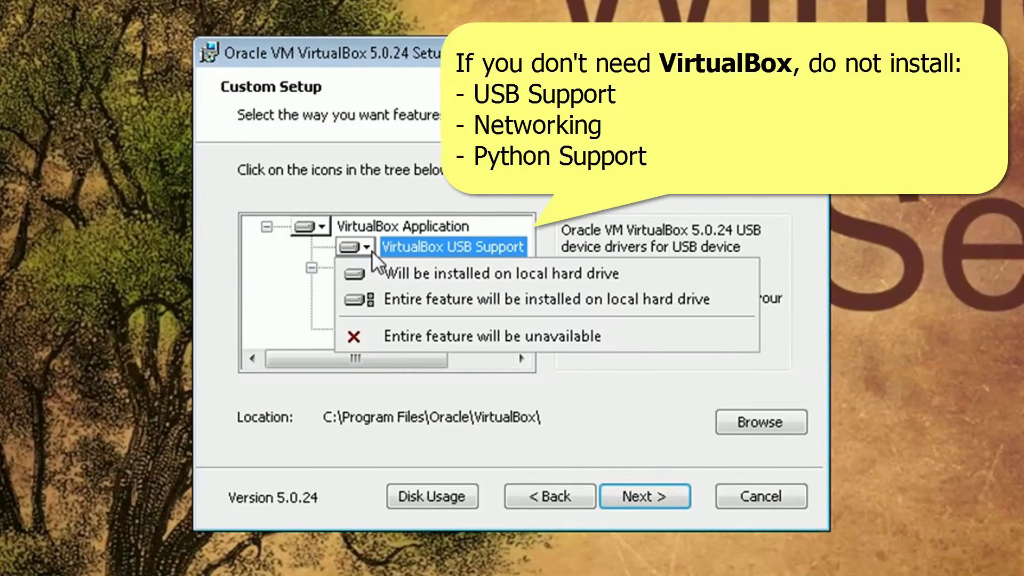
{"action": "left_click", "coordinate": [633, 335]}
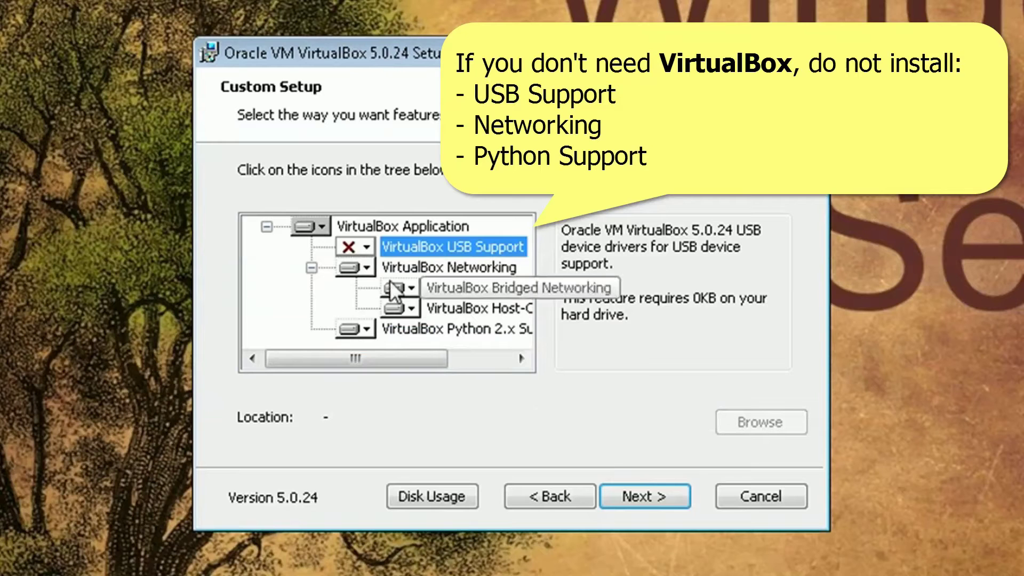
{"action": "left_click", "coordinate": [370, 264]}
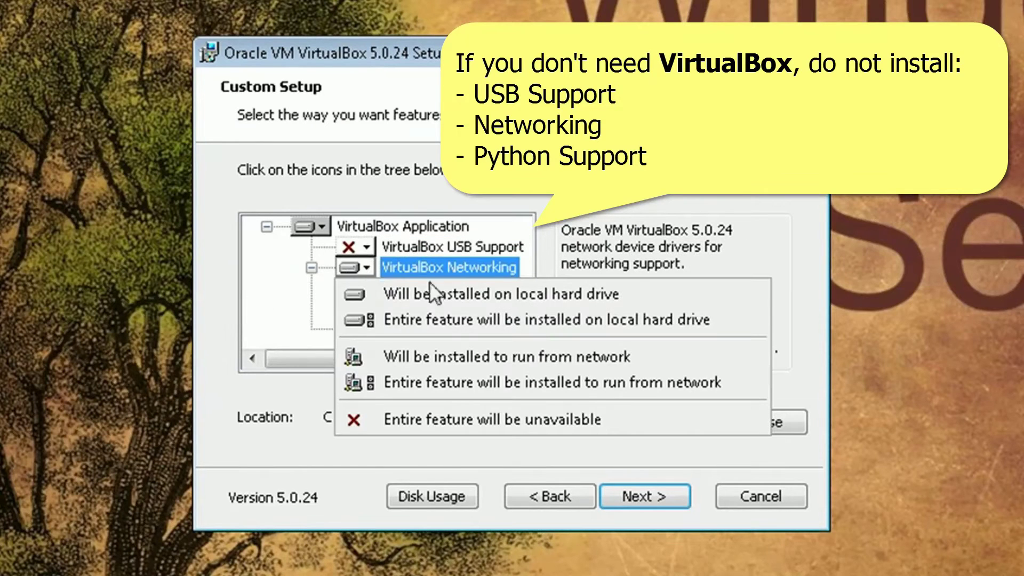
{"action": "left_click", "coordinate": [603, 413]}
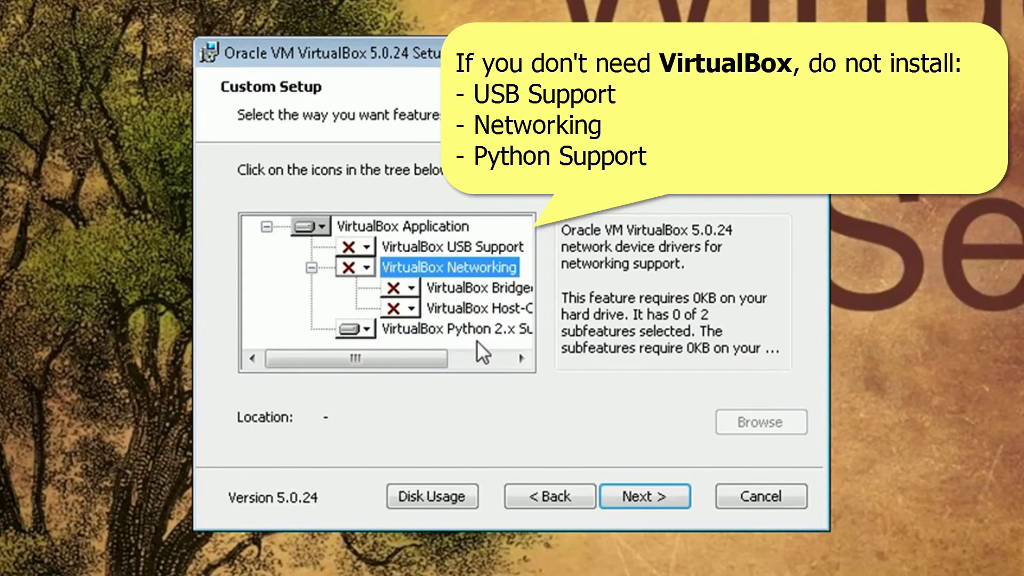
{"action": "left_click", "coordinate": [366, 332]}
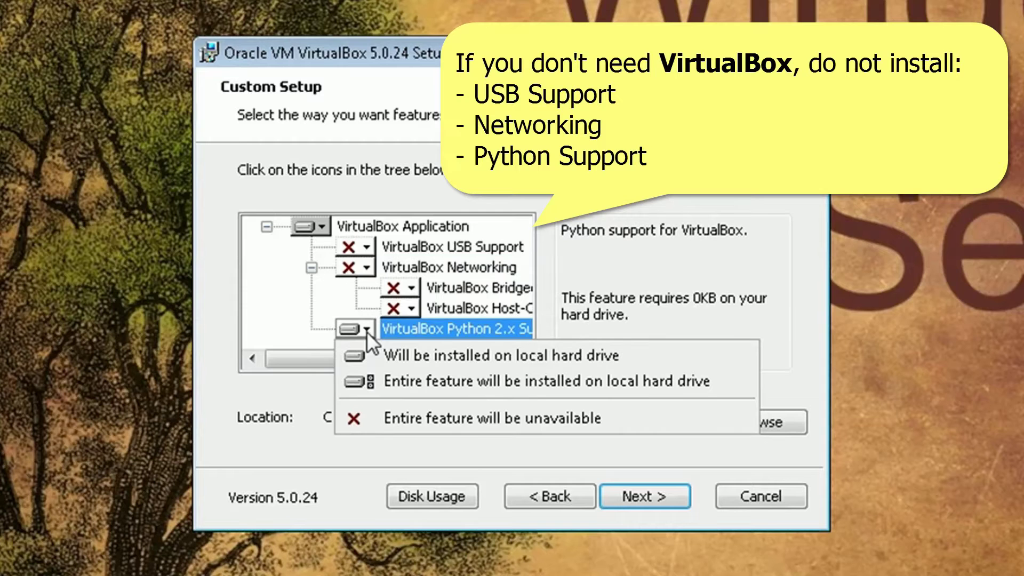
{"action": "left_click", "coordinate": [482, 428]}
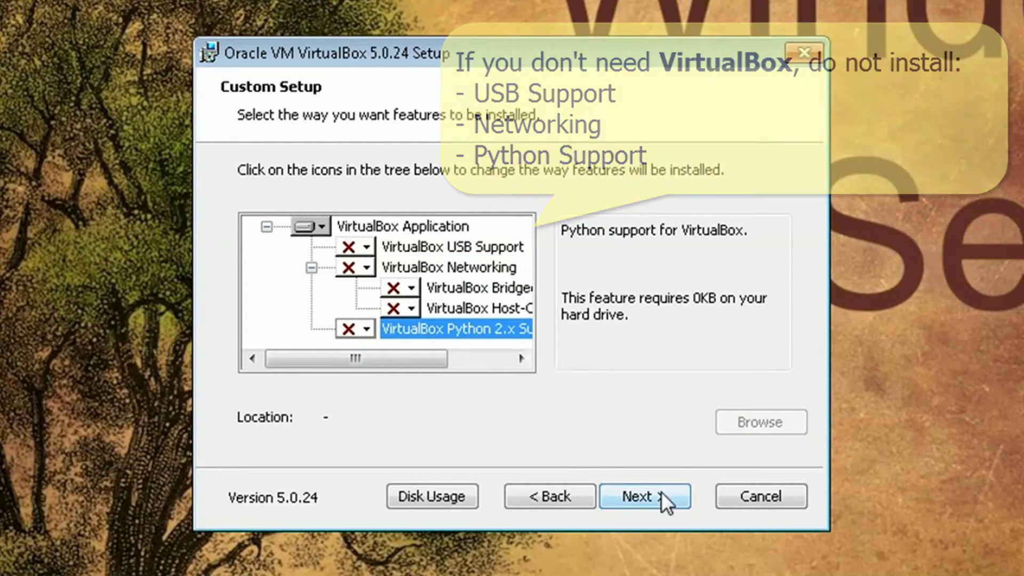
Step: Install VirtualBox 5.0.24 with the chosen features and disable starting it after installation
{"action": "left_click", "coordinate": [661, 494]}
{"action": "left_click", "coordinate": [661, 494]}
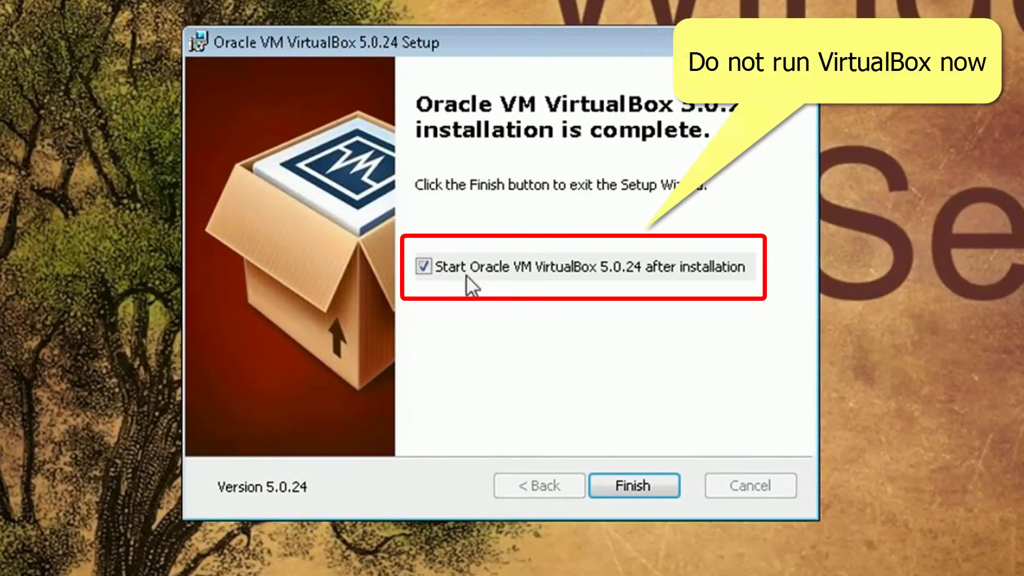
{"action": "left_click", "coordinate": [427, 265]}
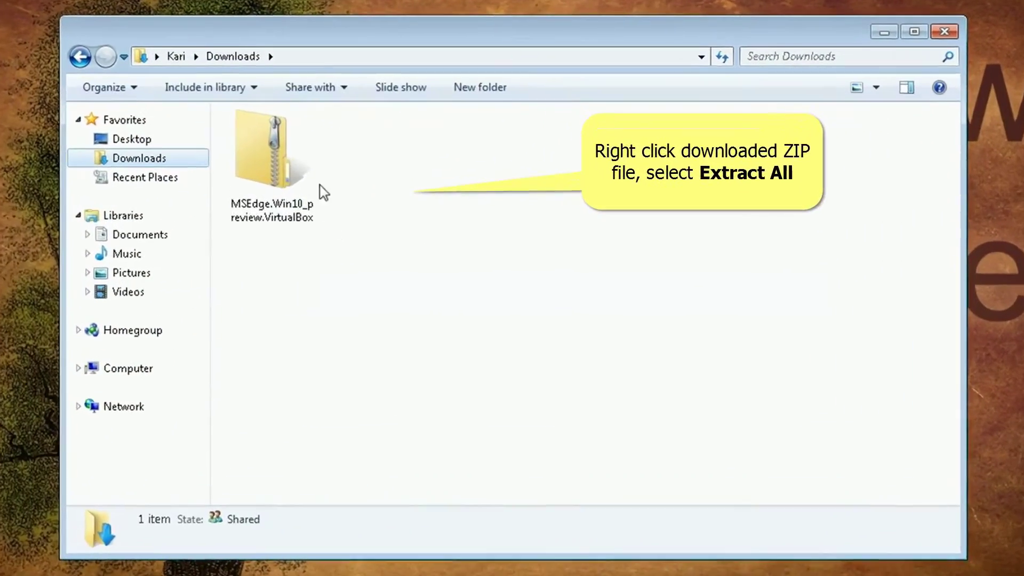
Step: Extract the MSEdge.Win10_preview.VirtualBox ZIP file in Downloads to the default destination folder
{"action": "right_click", "coordinate": [283, 136]}
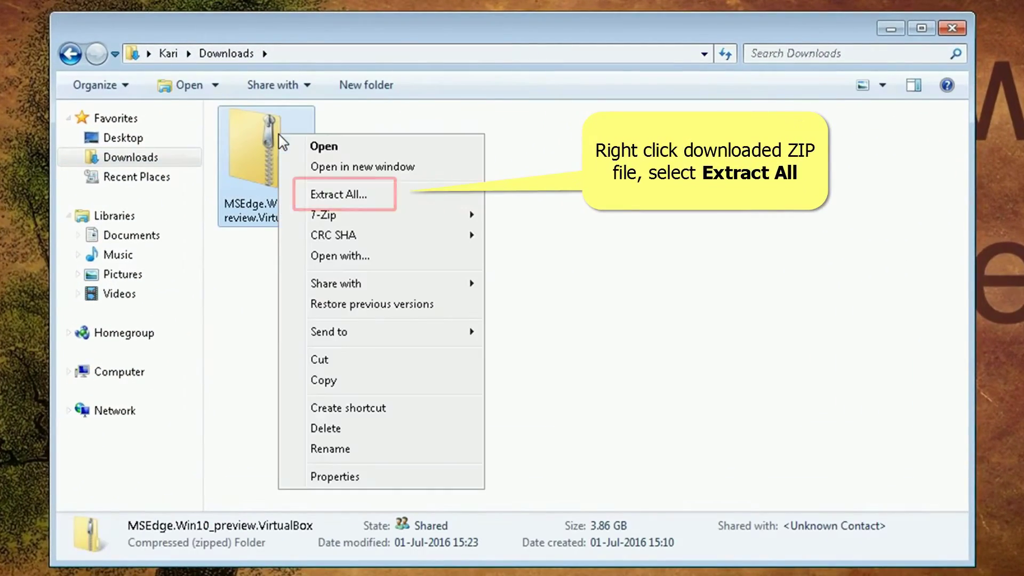
{"action": "left_click", "coordinate": [418, 198]}
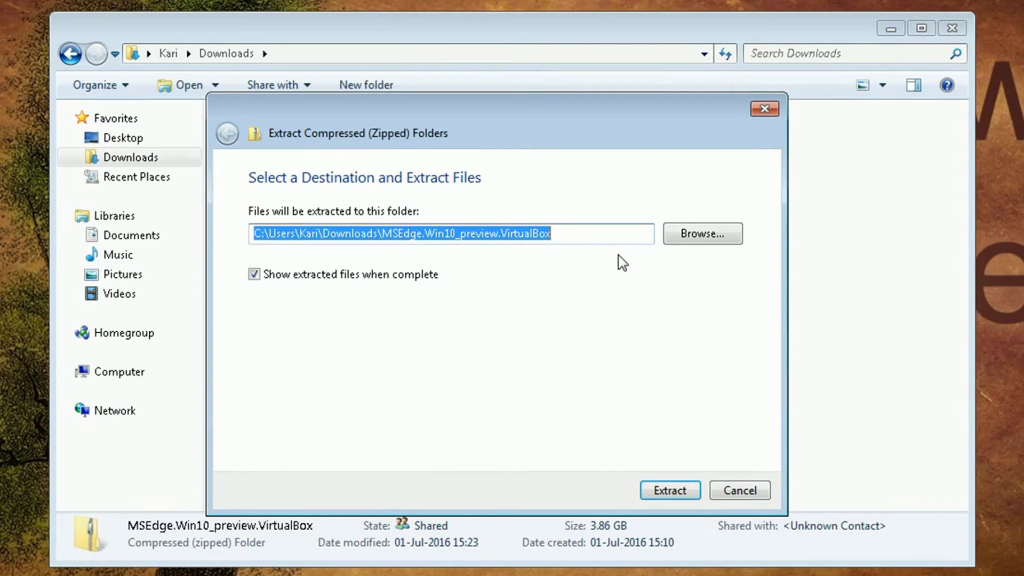
{"action": "left_click", "coordinate": [688, 491]}
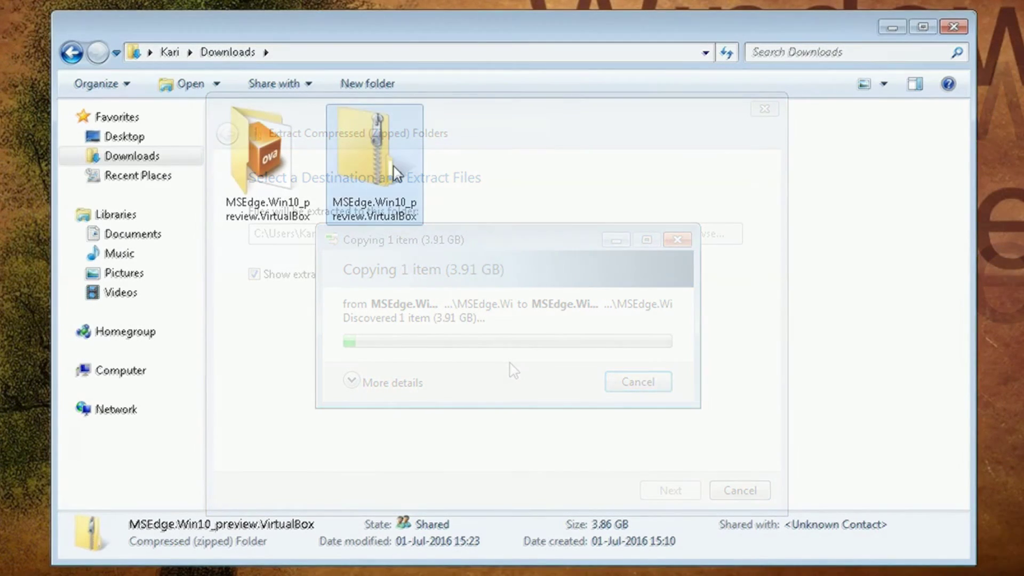
Step: Extract the MSEdge - Win10_14361 OVA file from the extracted folder with 7-Zip, using the default path and options
{"action": "double_click", "coordinate": [272, 137]}
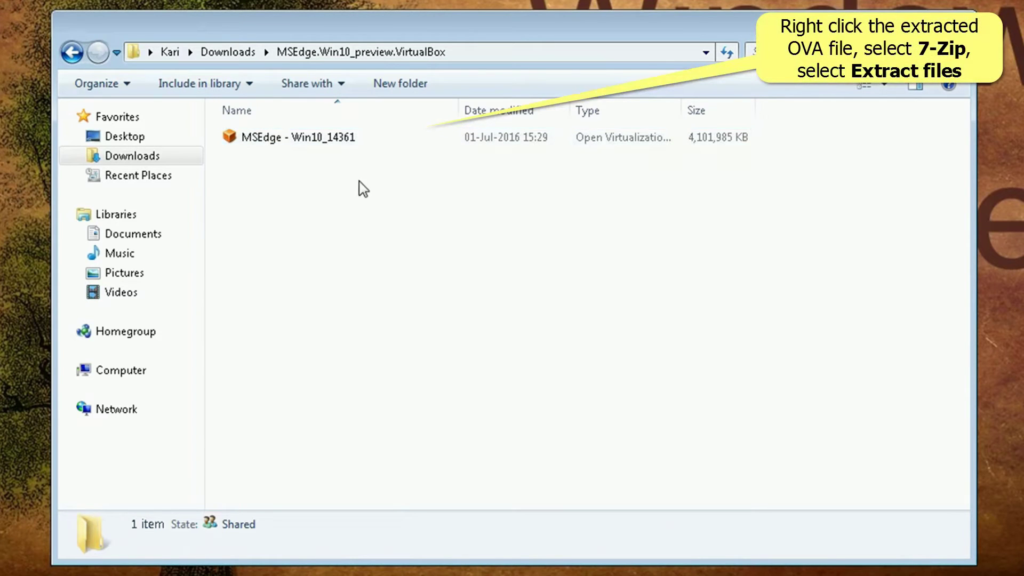
{"action": "right_click", "coordinate": [346, 140]}
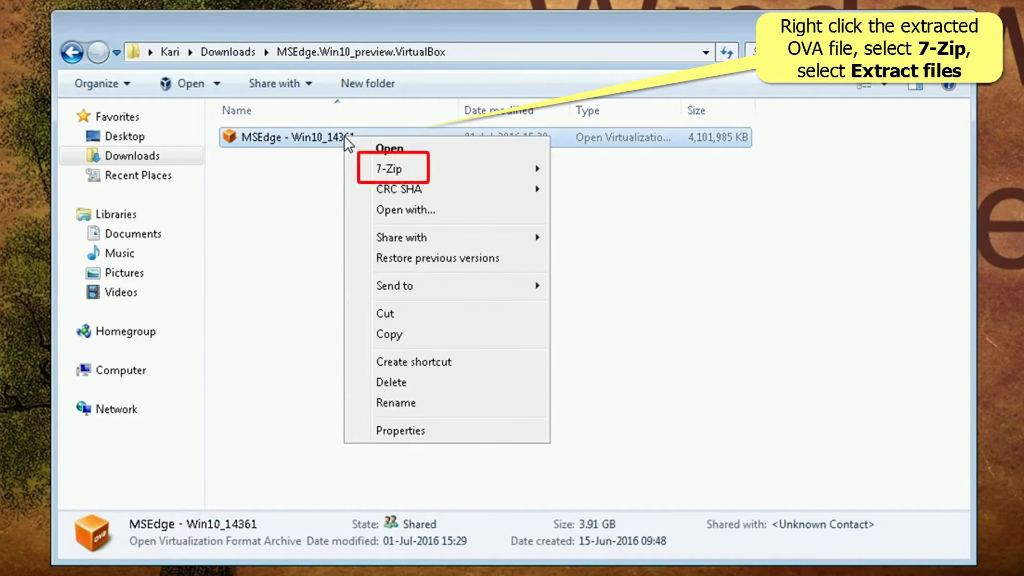
{"action": "mouse_move", "coordinate": [468, 176]}
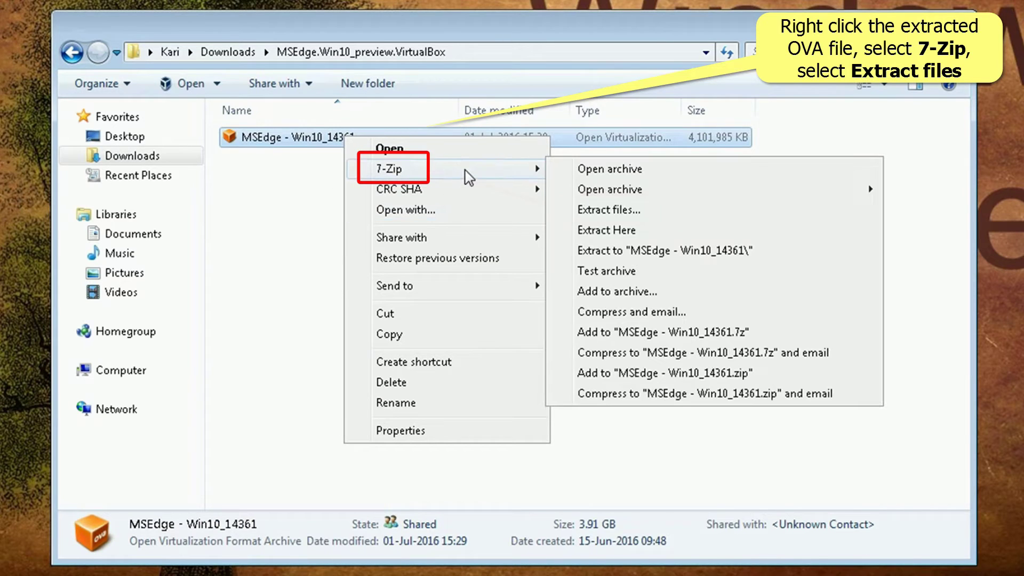
{"action": "left_click", "coordinate": [633, 214]}
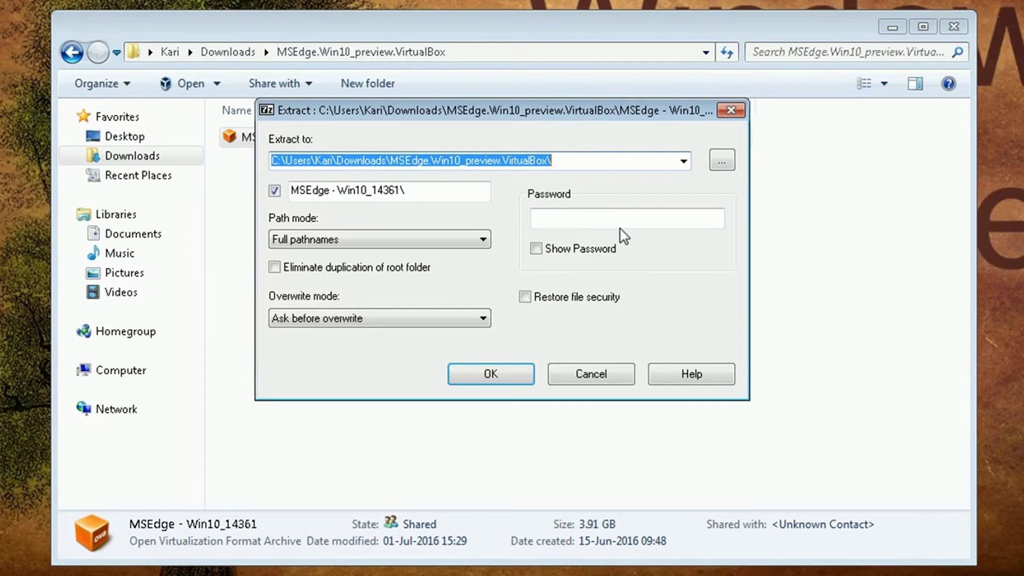
{"action": "left_click", "coordinate": [511, 376]}
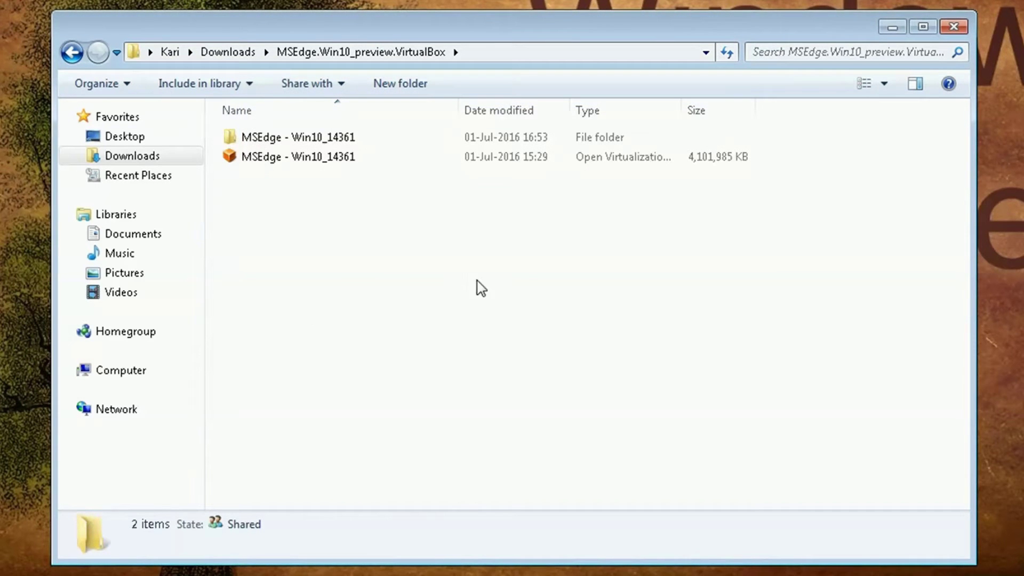
Step: Move the MSEdge - Win10_14361 virtual machine disk file from the newly extracted folder to the desktop
{"action": "left_click", "coordinate": [319, 137]}
{"action": "double_click", "coordinate": [318, 142]}
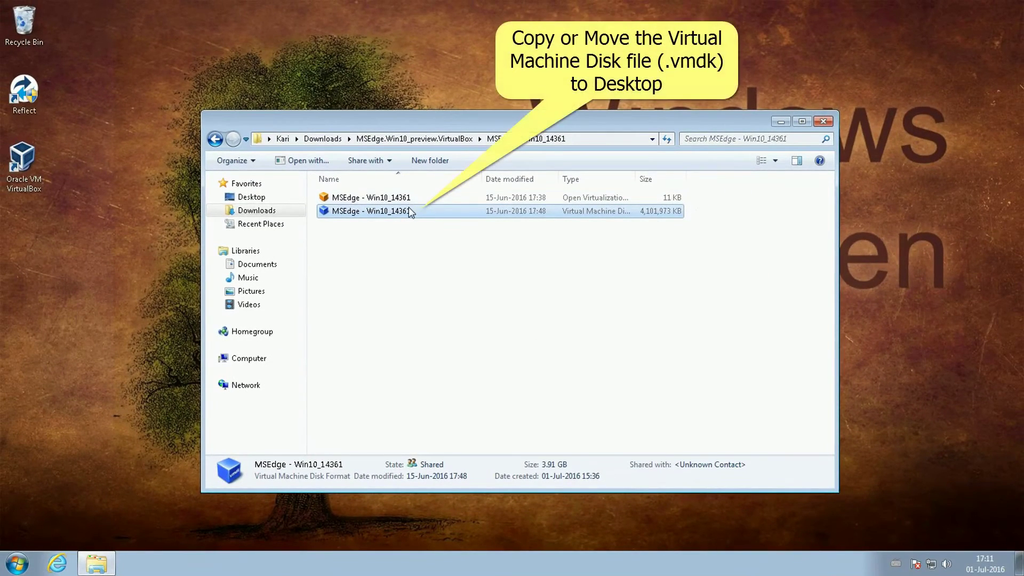
{"action": "left_click_drag", "start_coordinate": [409, 208], "coordinate": [32, 261]}
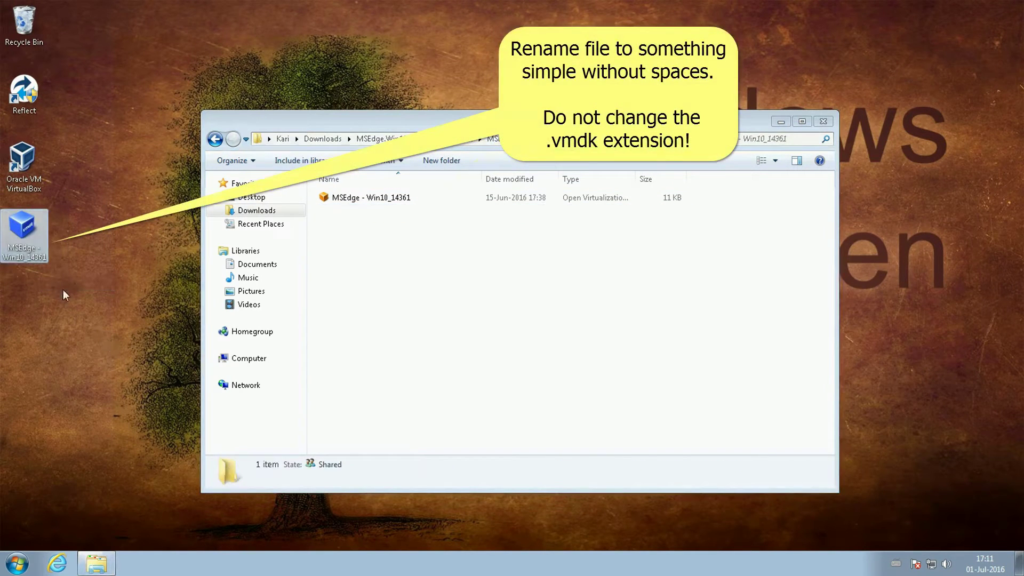
Step: Rename the virtual machine disk file on the desktop to W10
{"action": "right_click", "coordinate": [23, 247]}
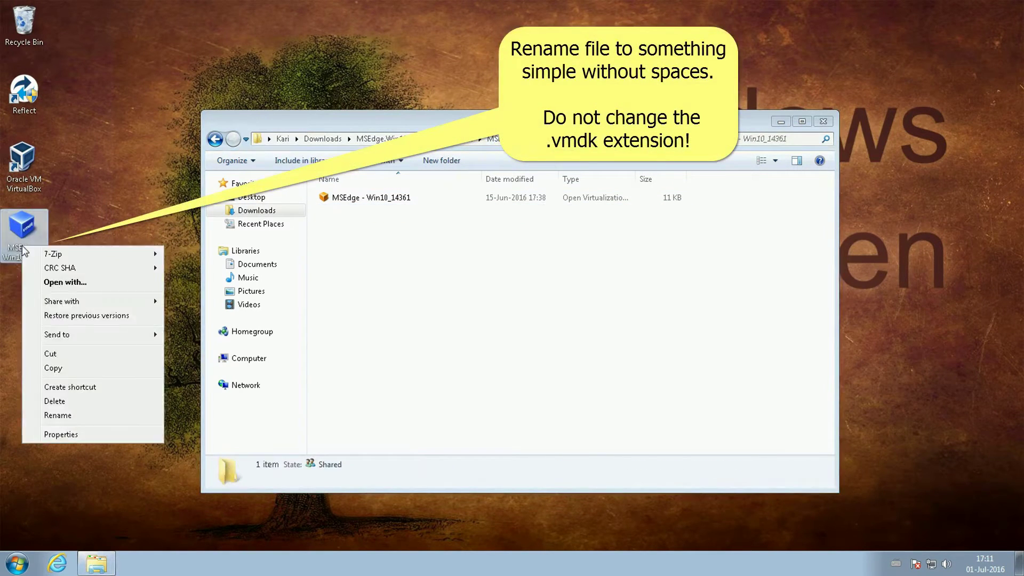
{"action": "left_click", "coordinate": [96, 415]}
{"action": "type", "text": "W10"}
{"action": "key", "text": "Return"}
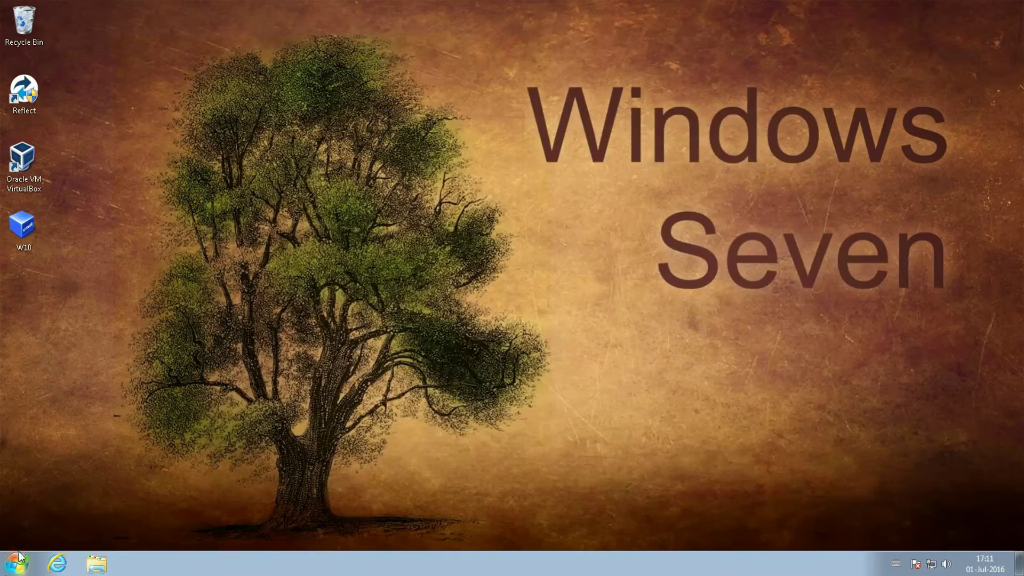
Step: Open Command Prompt as administrator and allow it to make changes to the computer
{"action": "left_click", "coordinate": [16, 563]}
{"action": "right_click", "coordinate": [79, 231]}
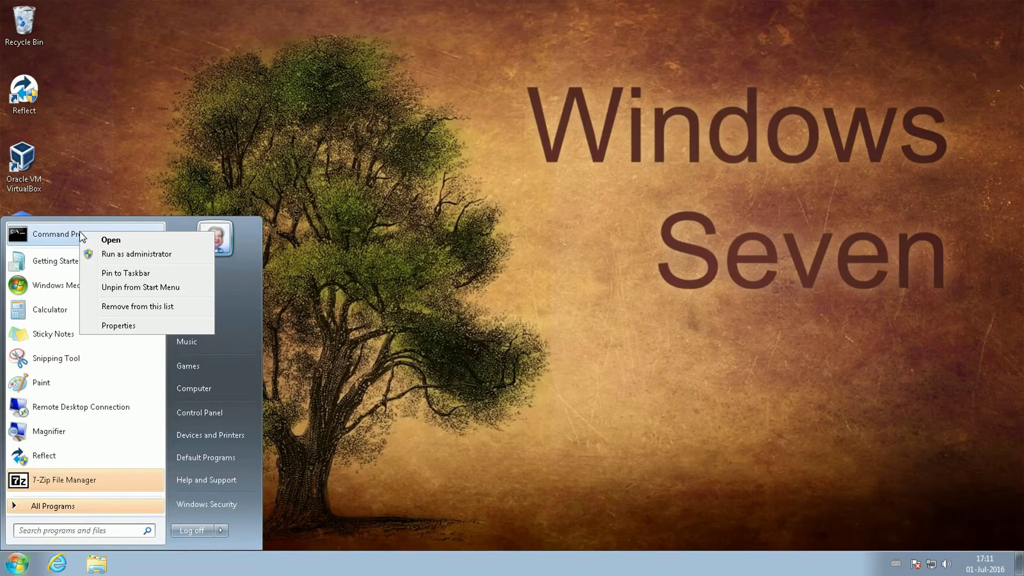
{"action": "left_click", "coordinate": [139, 257]}
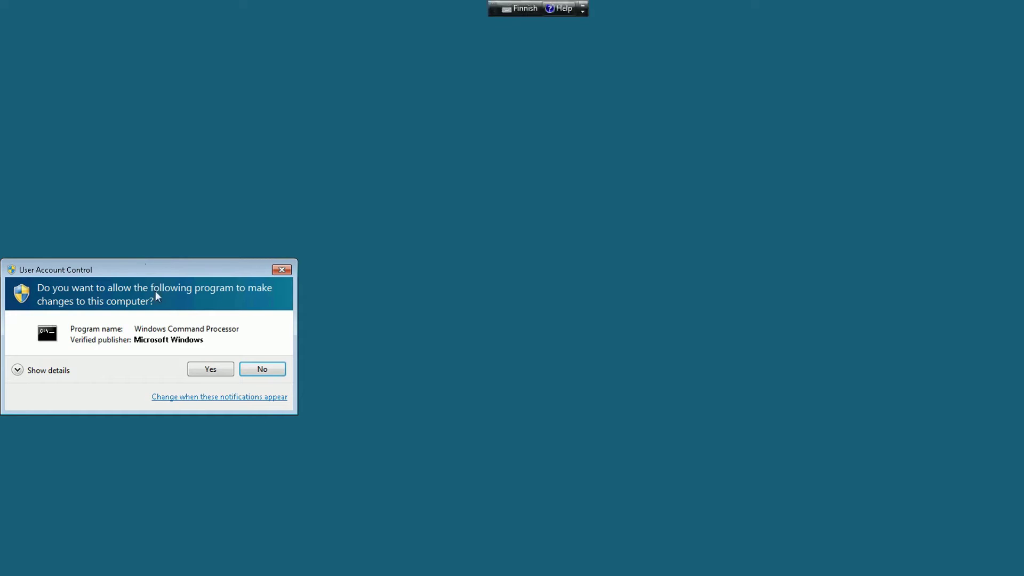
{"action": "left_click", "coordinate": [206, 369]}
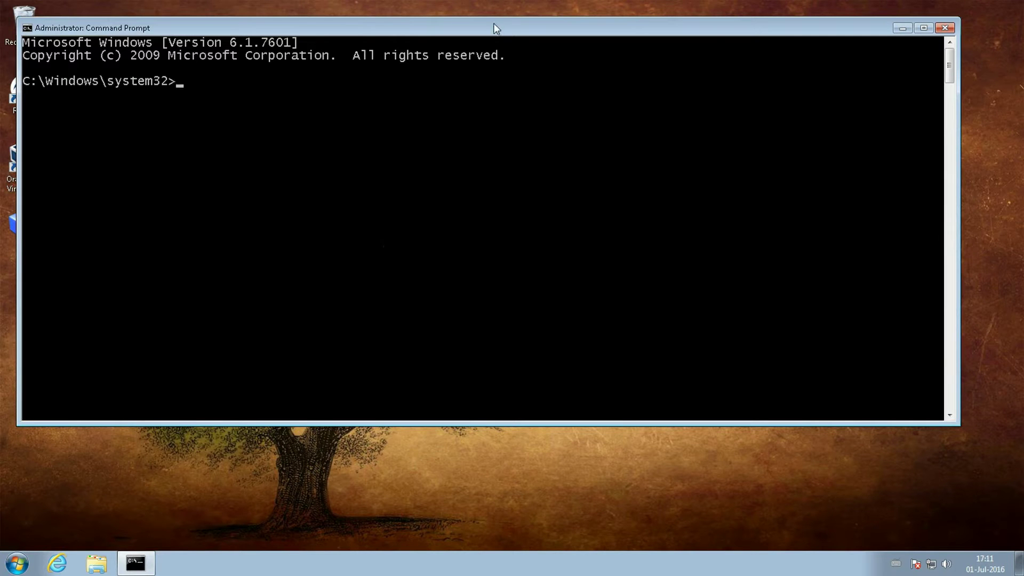
{"action": "left_click_drag", "start_coordinate": [493, 24], "coordinate": [521, 32]}
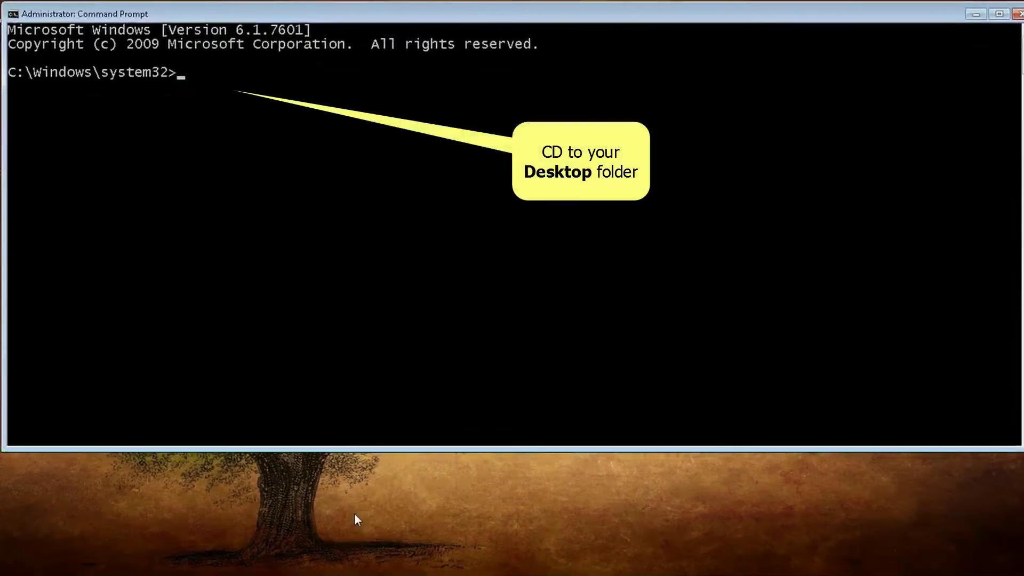
Step: Change the command prompt's working directory to the current user's Desktop folder
{"action": "type", "text": "cd \\"}
{"action": "type", "text": "Kari\\Desktop"}
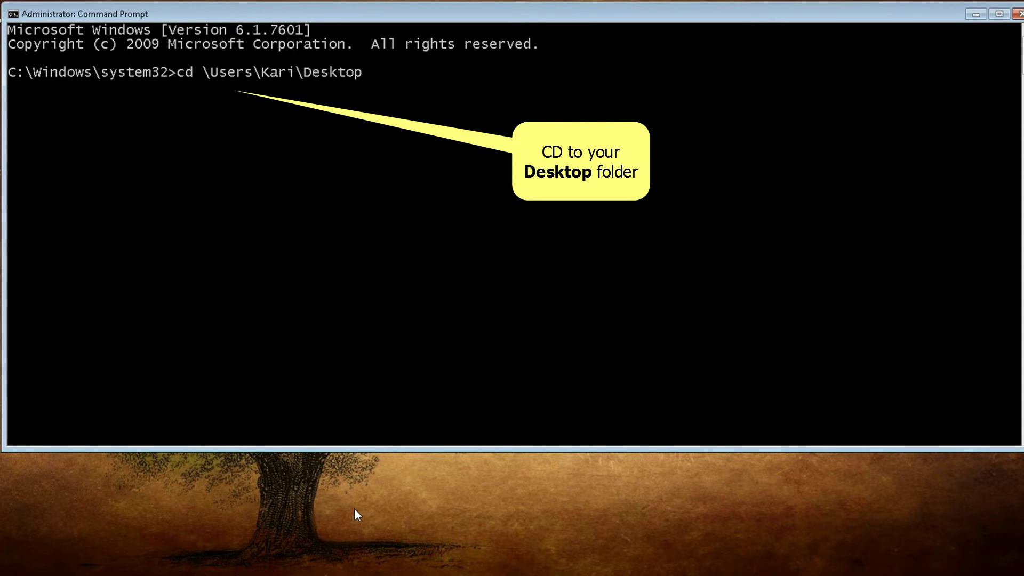
{"action": "key", "text": "Return"}
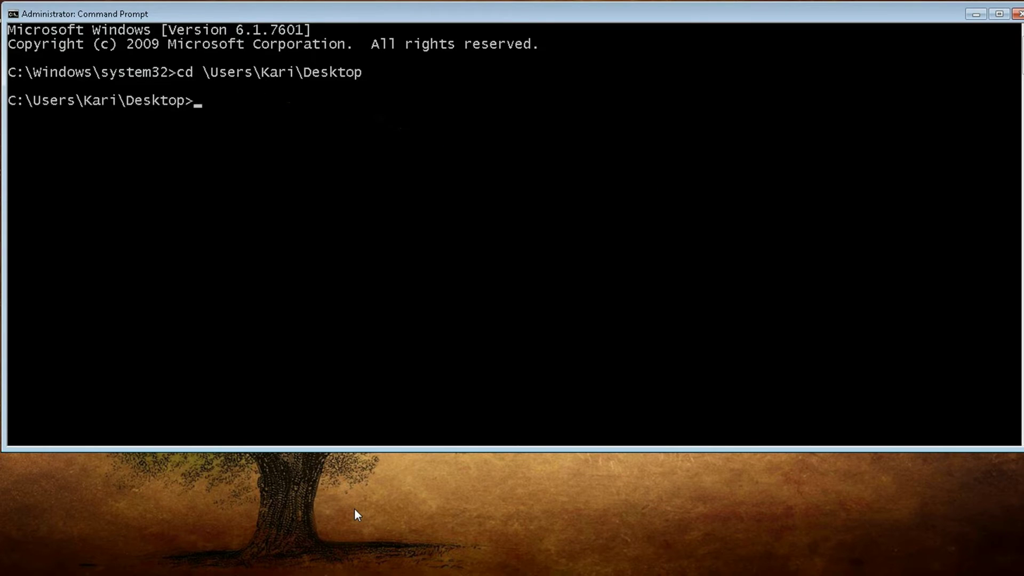
Step: Convert the disk to VHD by running "C:\Program Files\Oracle\Virtualbox\VBoxManage" clonehd --format vhd W10.vmdk W10.vhd
{"action": "type", "text": "\"C:\\Pr"}
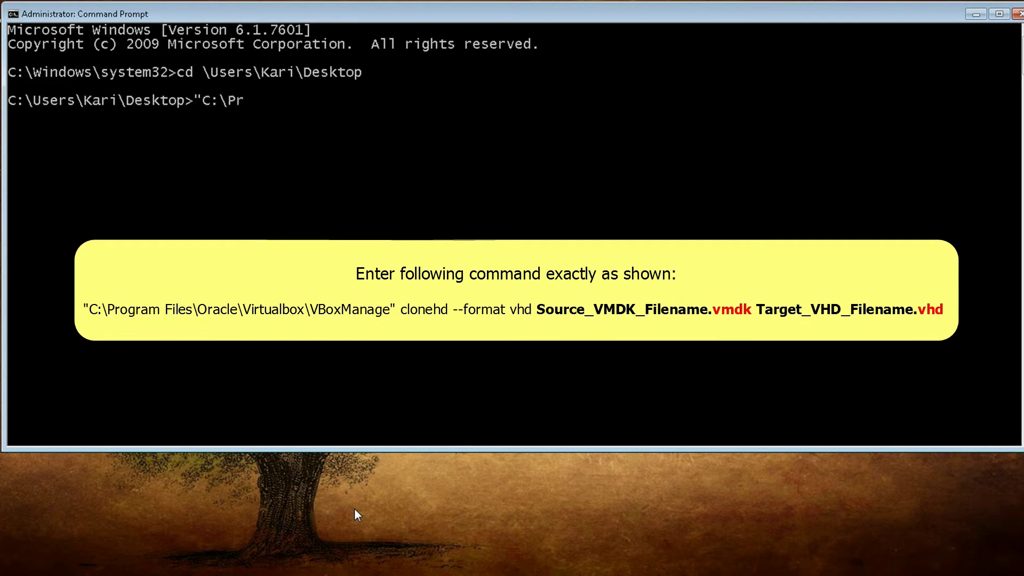
{"action": "type", "text": "ogram Files\\"}
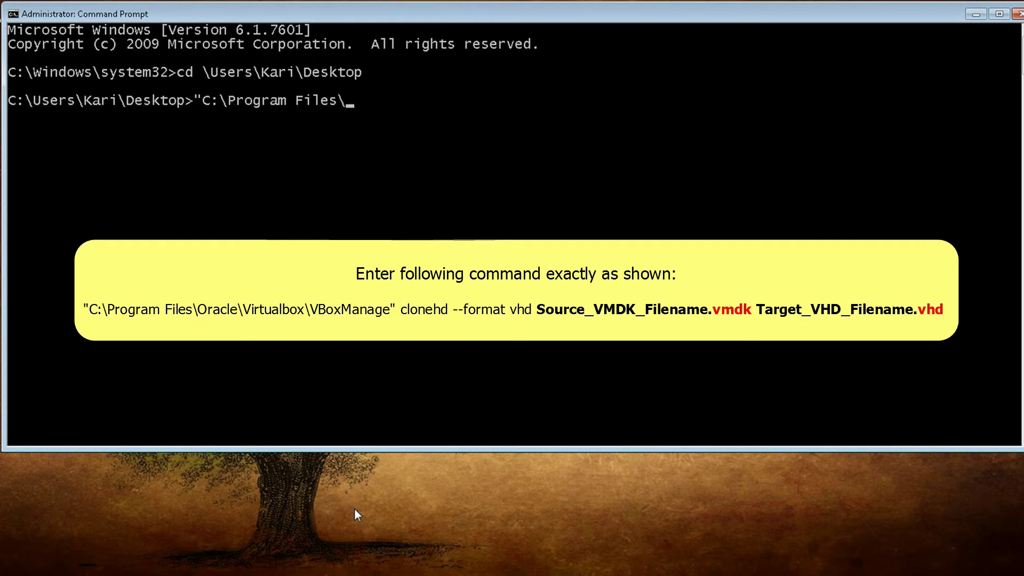
{"action": "type", "text": "Oracle"}
{"action": "type", "text": "\\Virtualbox"}
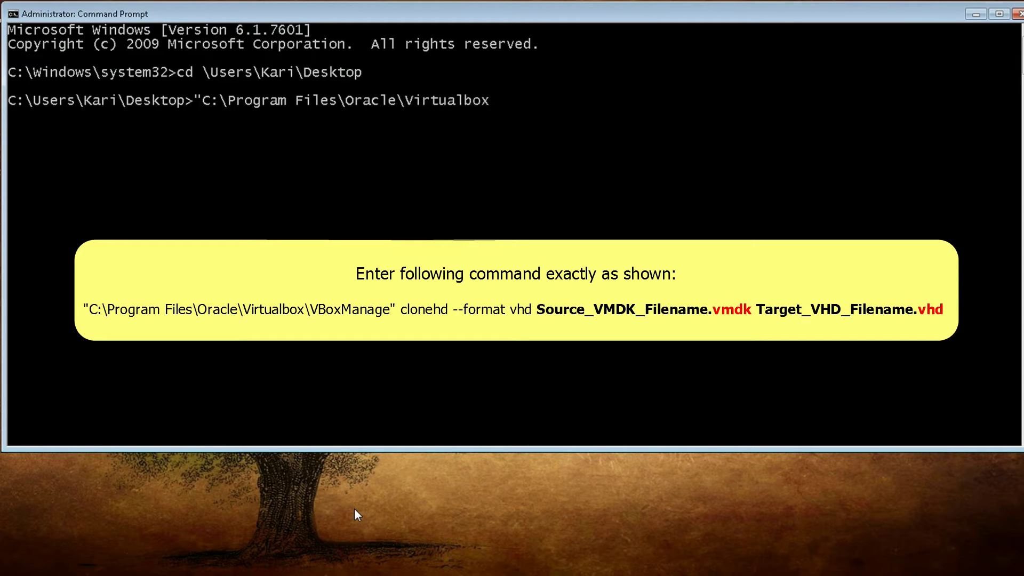
{"action": "type", "text": "\\VBoxManage\""}
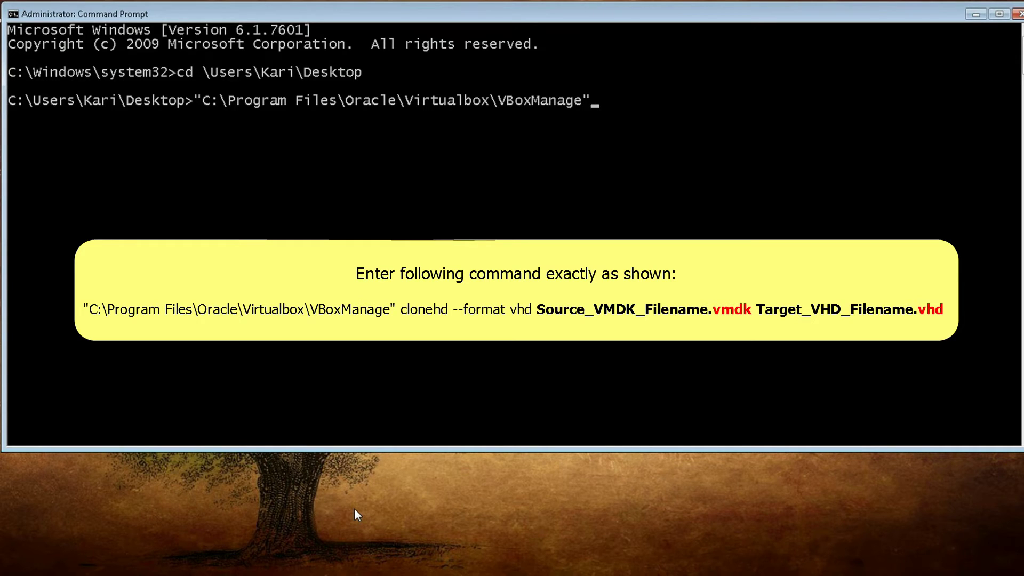
{"action": "type", "text": " clonehd --format vhd W10"}
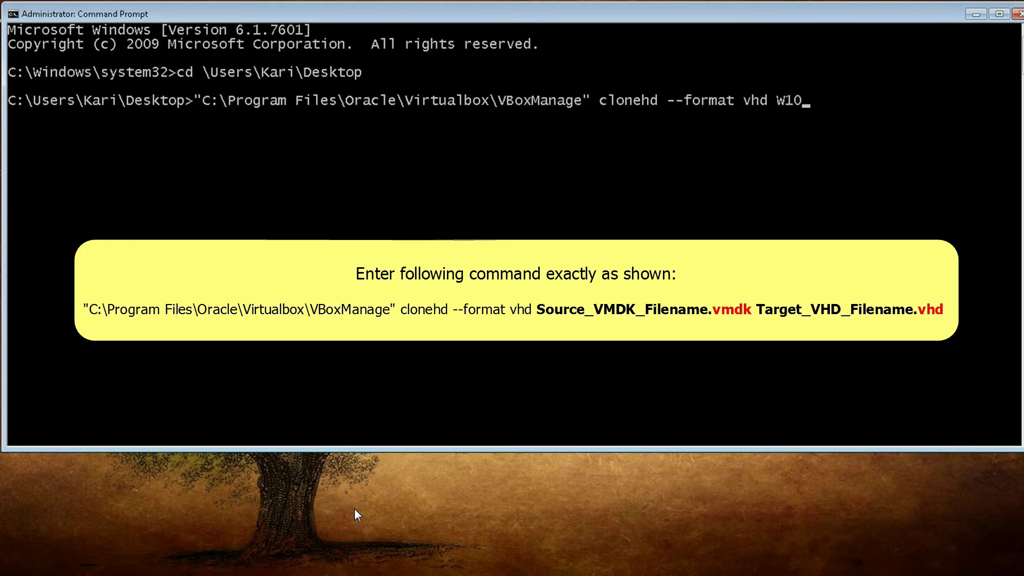
{"action": "type", "text": ".vmdk W10.vhd"}
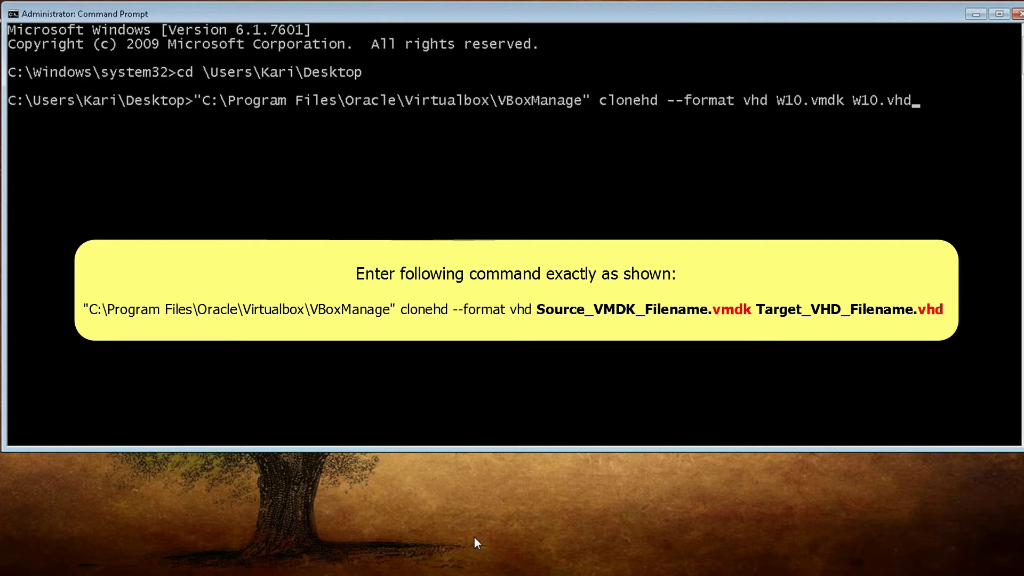
{"action": "key", "text": "Return"}
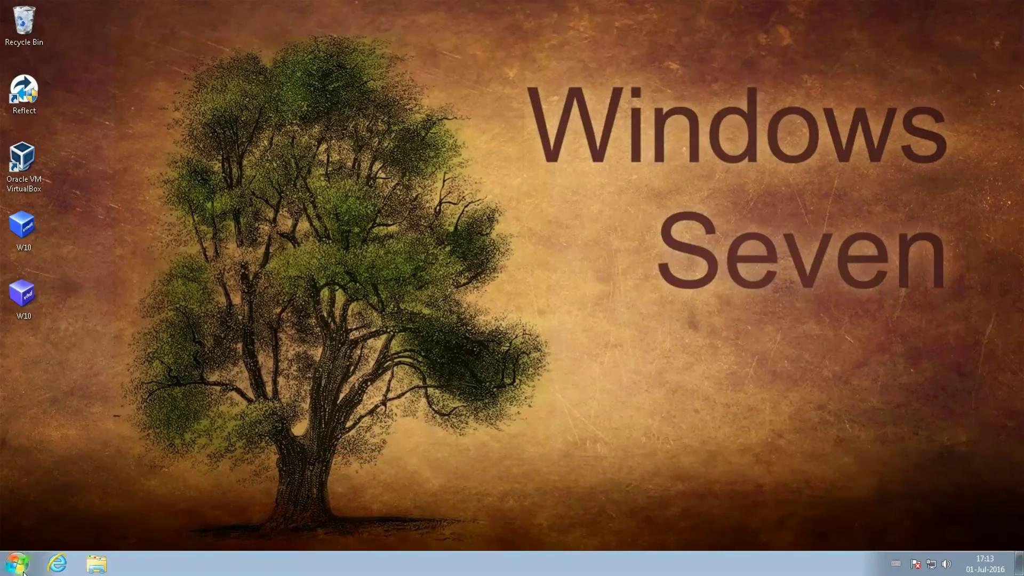
Step: Open Computer Management and show Disk Management
{"action": "left_click", "coordinate": [18, 564]}
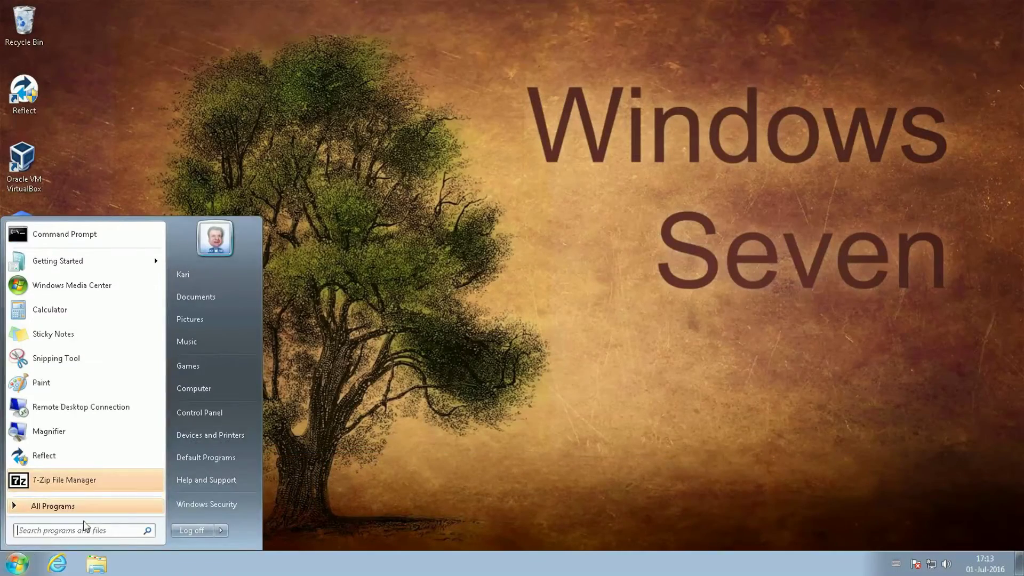
{"action": "right_click", "coordinate": [207, 390]}
{"action": "left_click", "coordinate": [242, 413]}
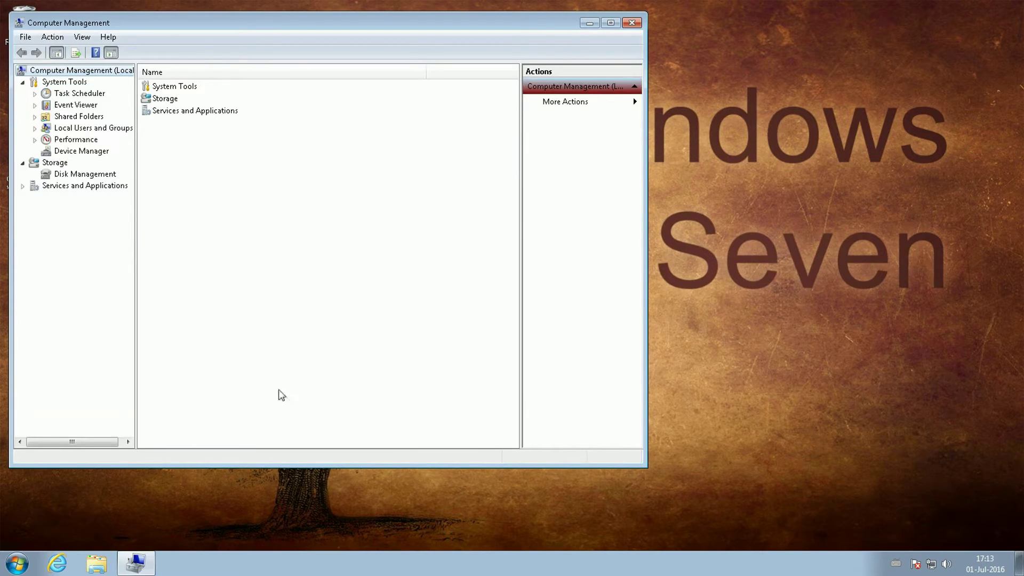
{"action": "left_click", "coordinate": [102, 176]}
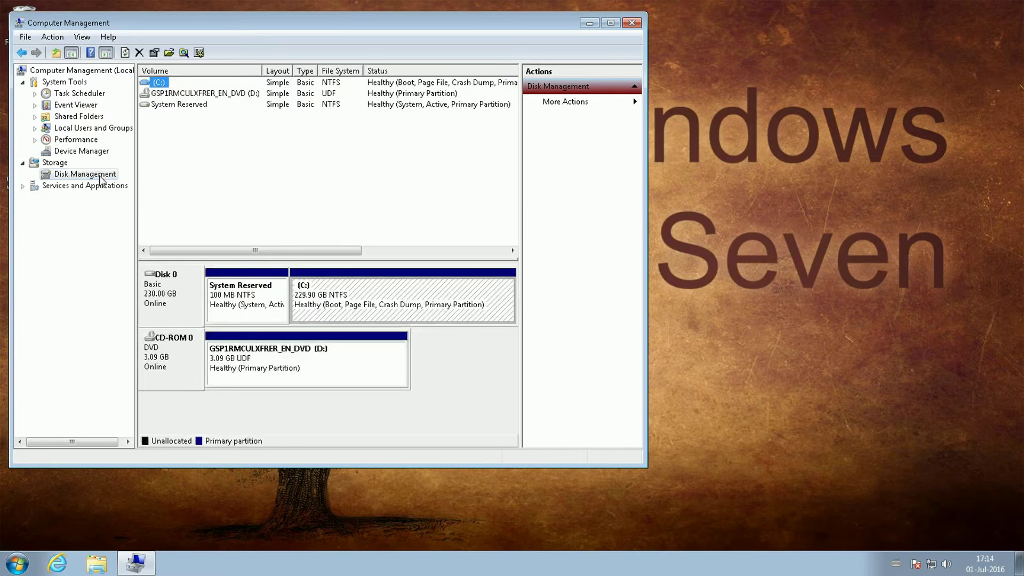
Step: Attach the virtual hard disk W10.vhd from the Desktop in Disk Management and close Computer Management
{"action": "left_click", "coordinate": [53, 37]}
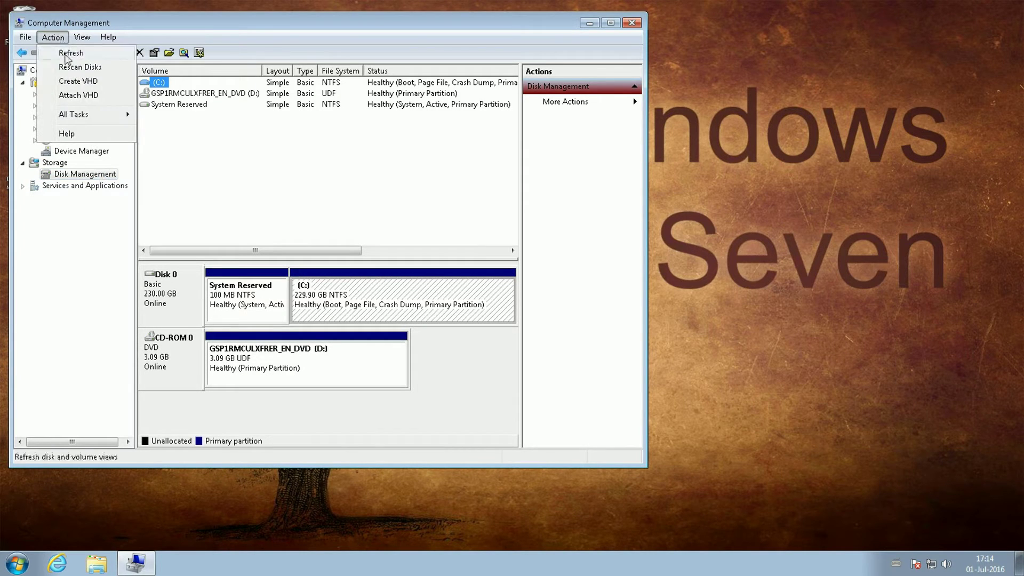
{"action": "left_click", "coordinate": [103, 99]}
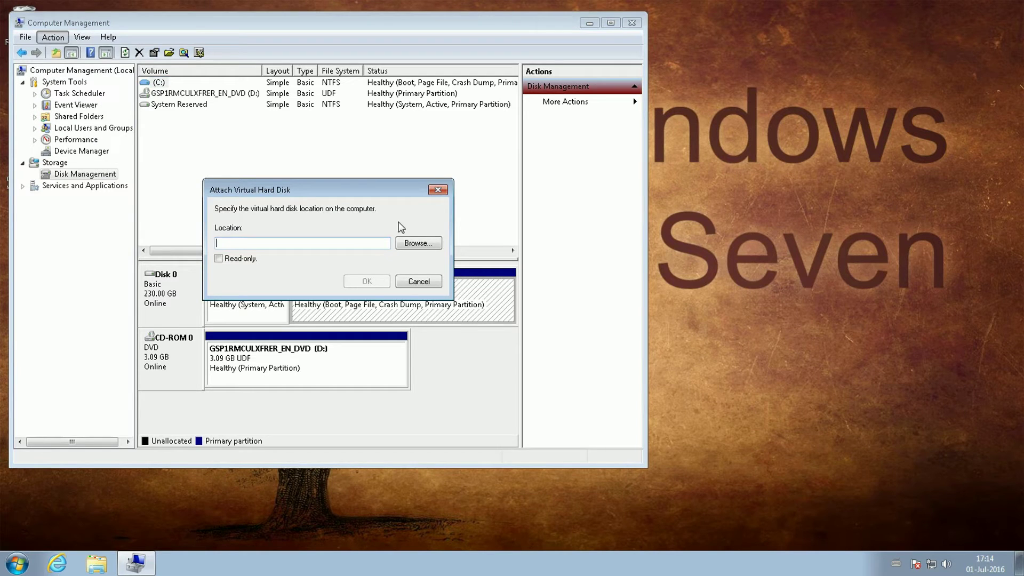
{"action": "left_click", "coordinate": [422, 243]}
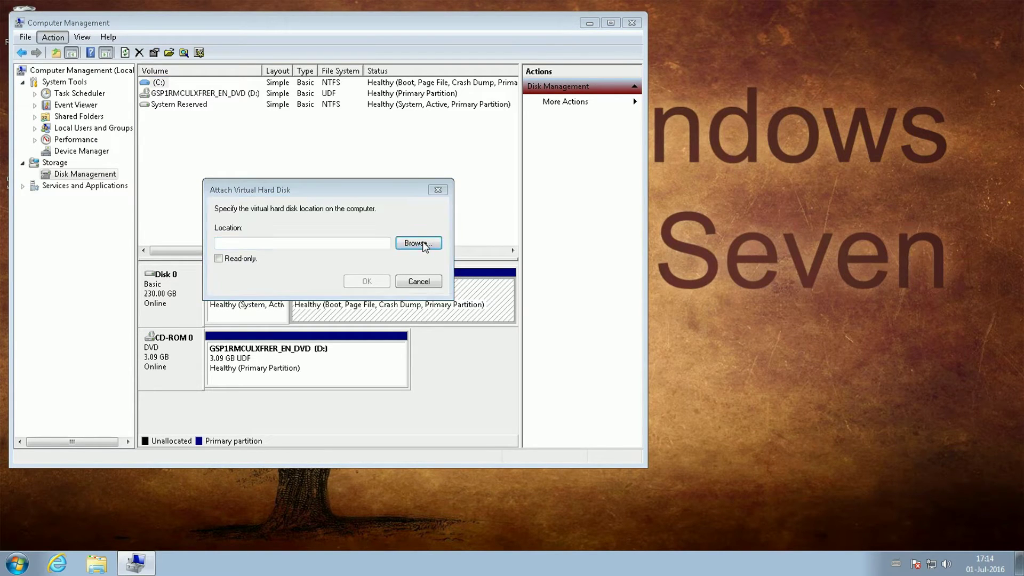
{"action": "left_click", "coordinate": [258, 284]}
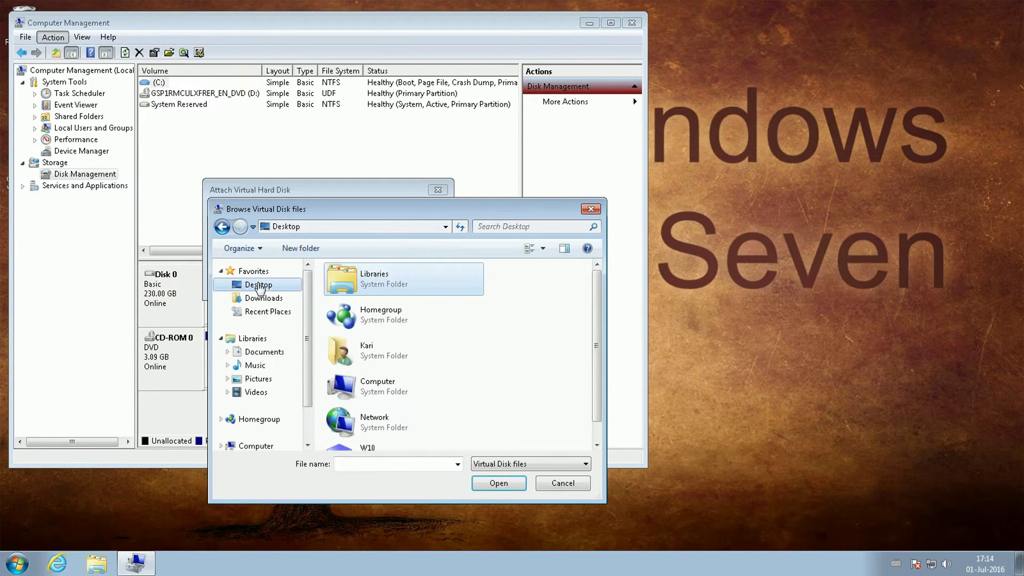
{"action": "left_click_drag", "start_coordinate": [598, 355], "coordinate": [598, 371]}
{"action": "left_click", "coordinate": [372, 442]}
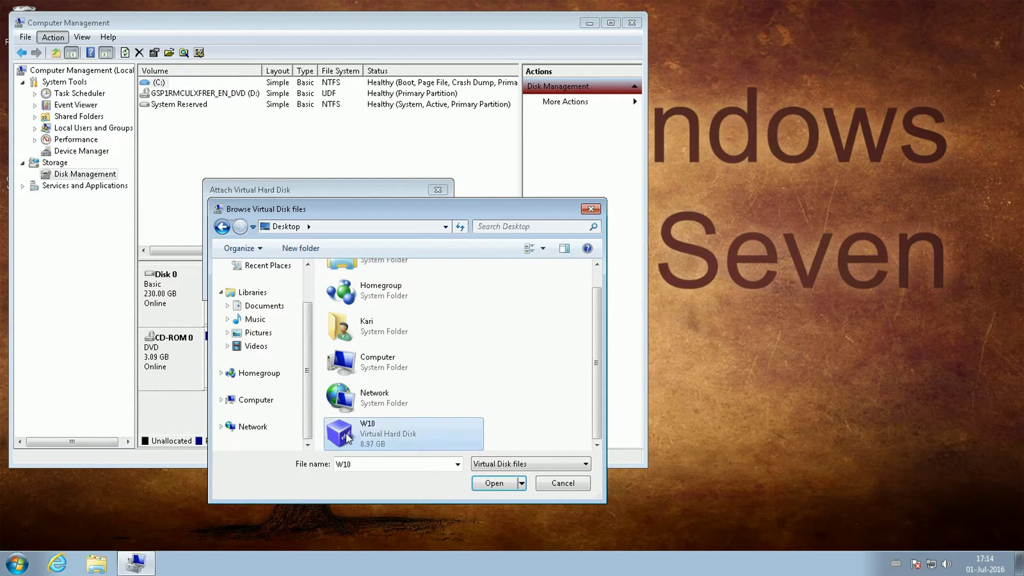
{"action": "left_click", "coordinate": [495, 483]}
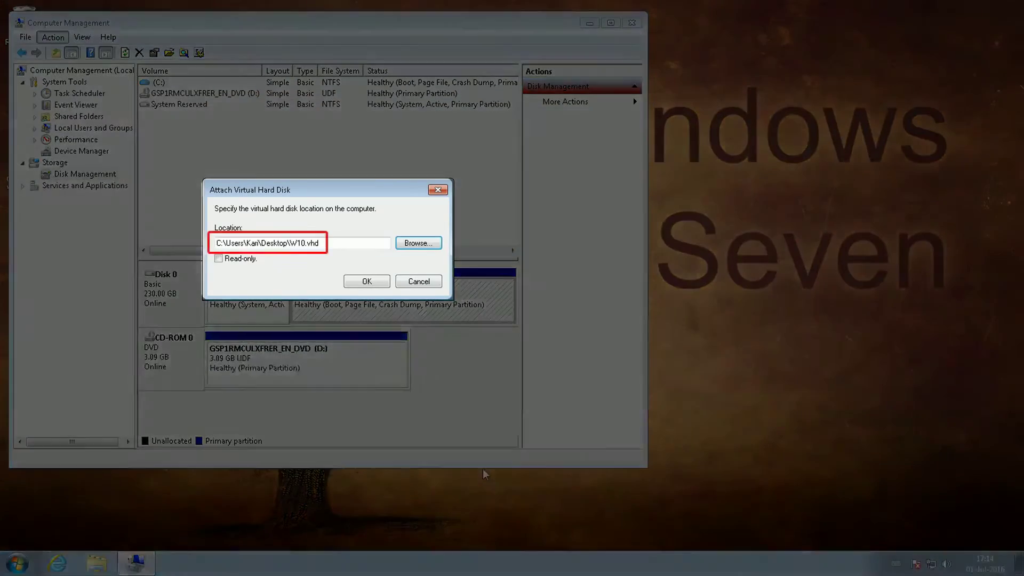
{"action": "left_click", "coordinate": [359, 284]}
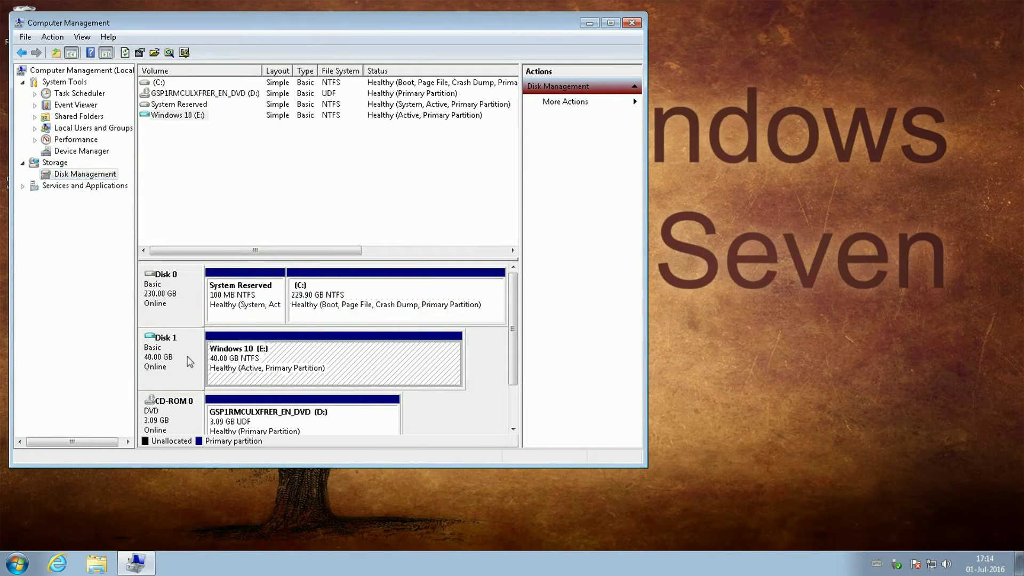
{"action": "left_click", "coordinate": [636, 23]}
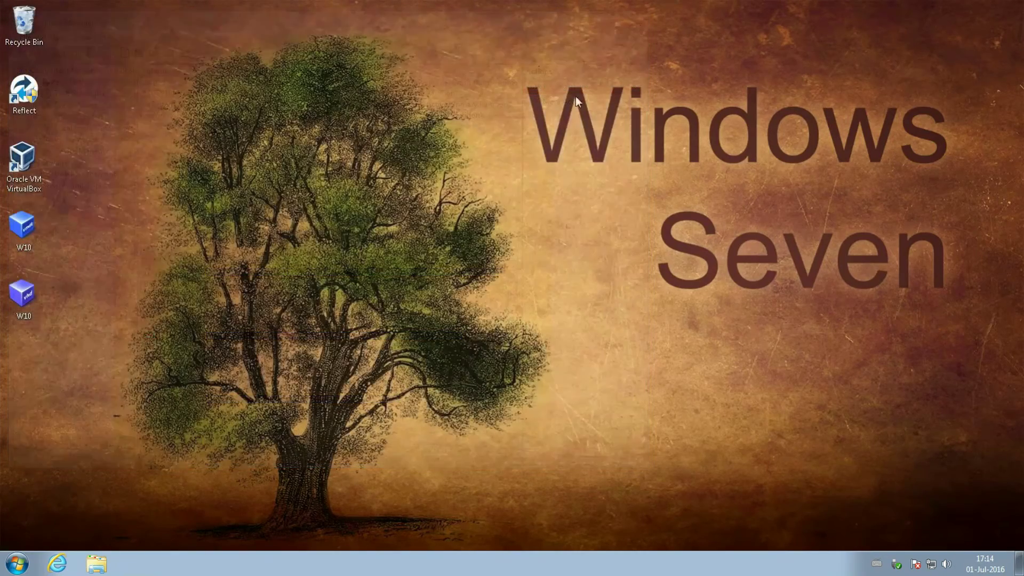
Step: Open Command Prompt as administrator, allow its changes, and enter bcdboot E:\Windows at the prompt without running it
{"action": "left_click", "coordinate": [17, 564]}
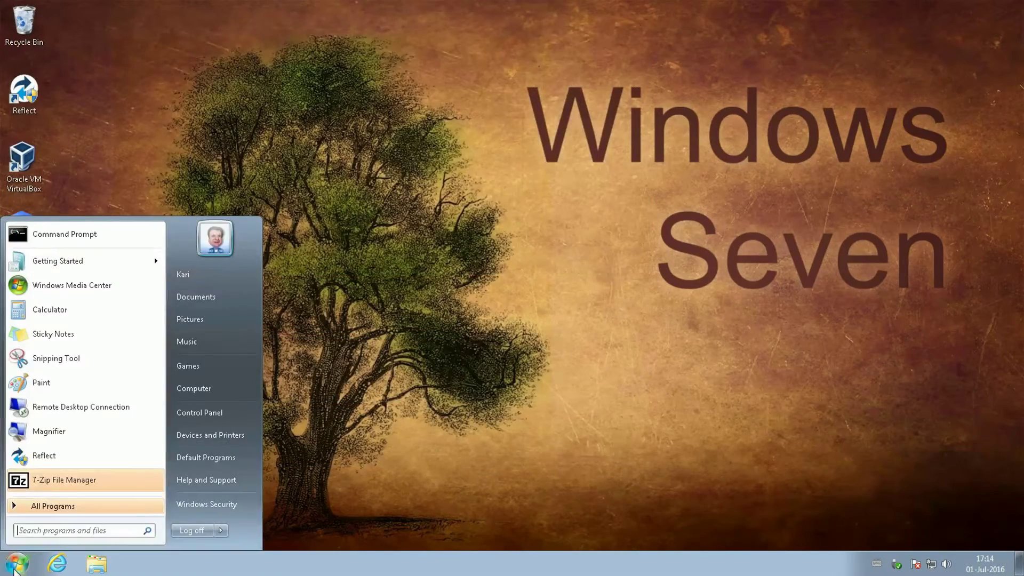
{"action": "right_click", "coordinate": [119, 234]}
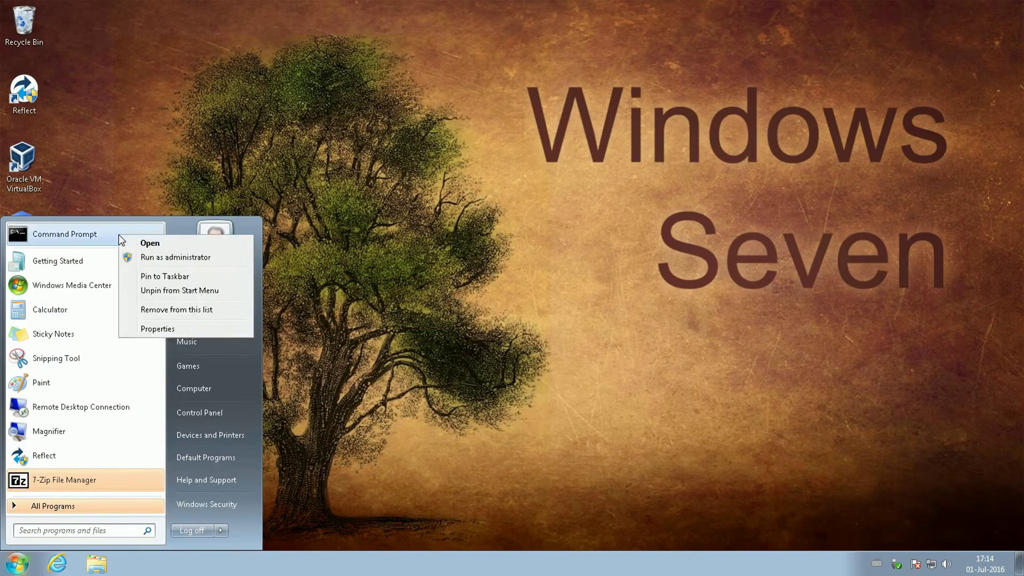
{"action": "left_click", "coordinate": [195, 257]}
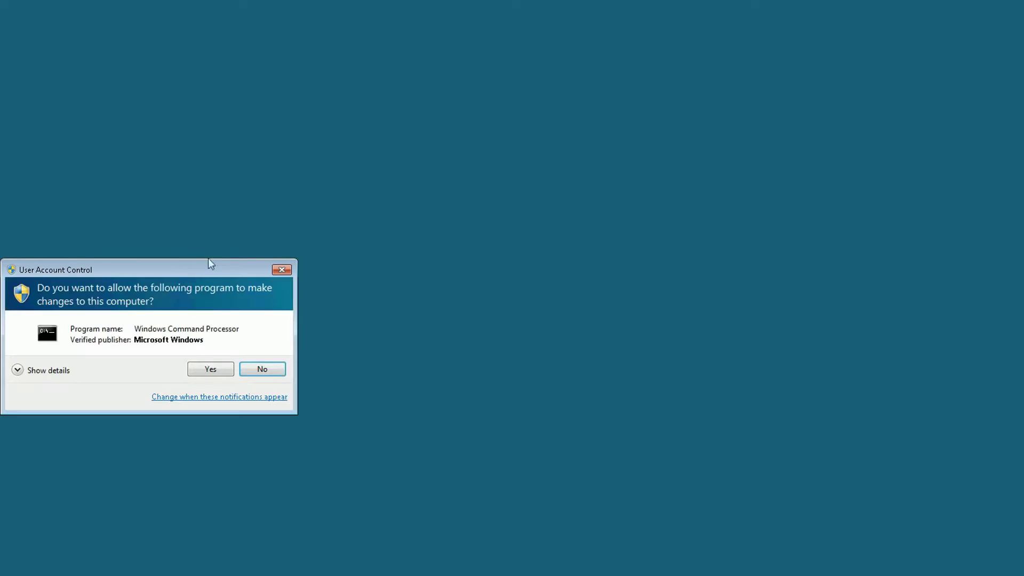
{"action": "left_click", "coordinate": [217, 371]}
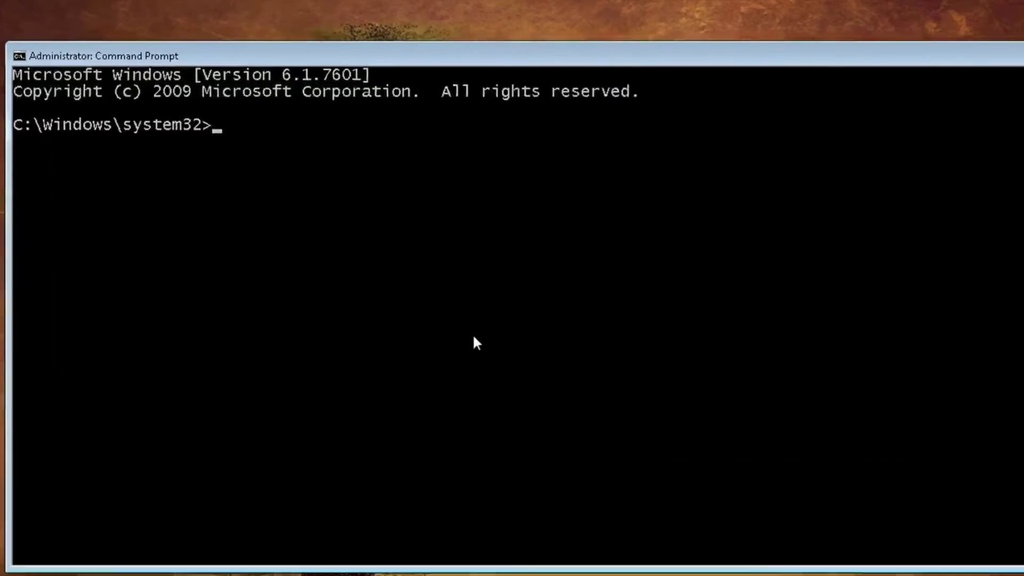
{"action": "type", "text": "bcd"}
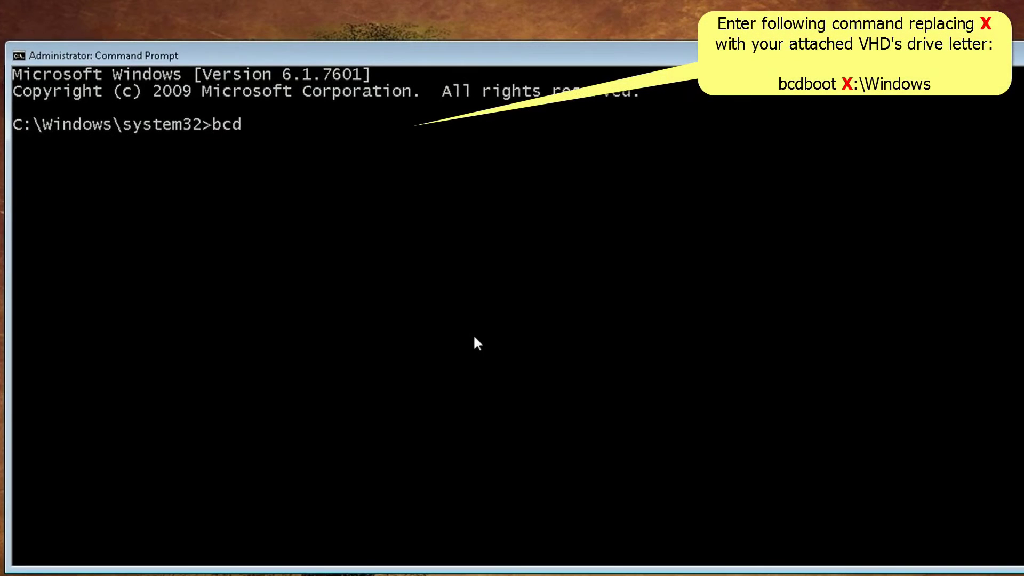
{"action": "type", "text": "boot E:\\Windows"}
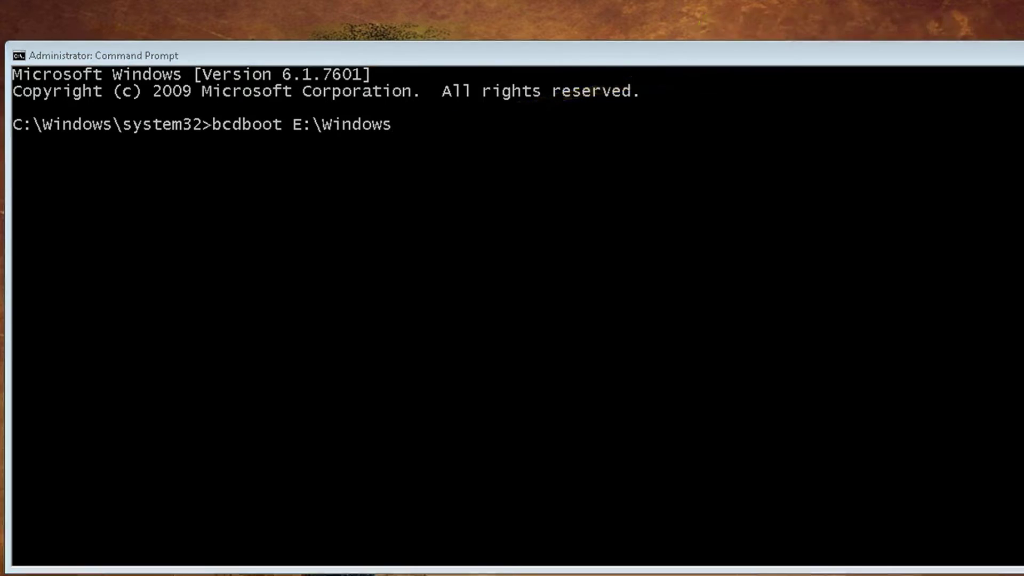
Step: Check the Windows 10 drive's letter and its Windows folder in Windows Explorer and close the Explorer window
{"action": "key", "text": "super+e"}
{"action": "left_click", "coordinate": [276, 444]}
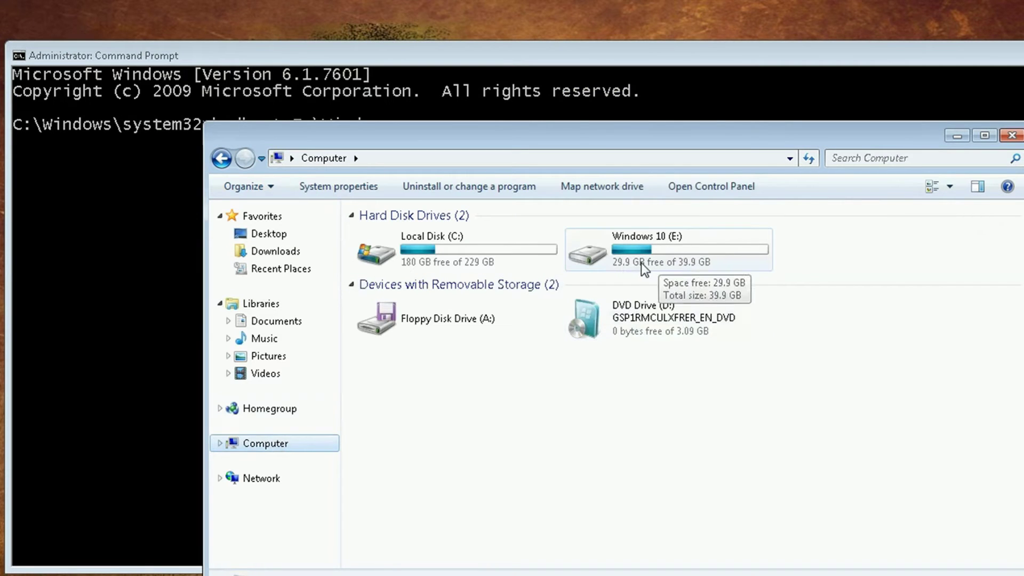
{"action": "left_click", "coordinate": [700, 265]}
{"action": "double_click", "coordinate": [700, 265]}
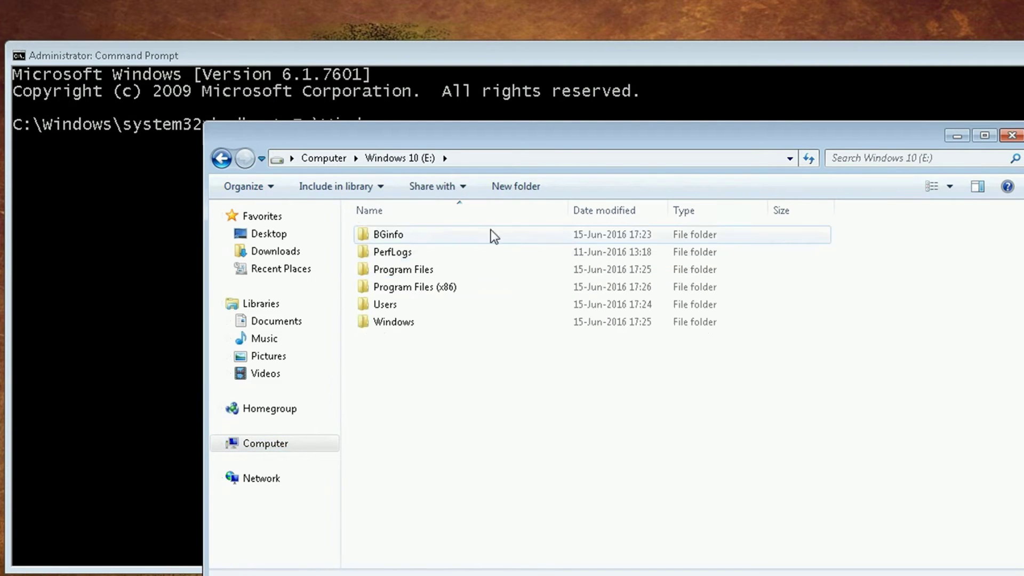
{"action": "left_click", "coordinate": [365, 323]}
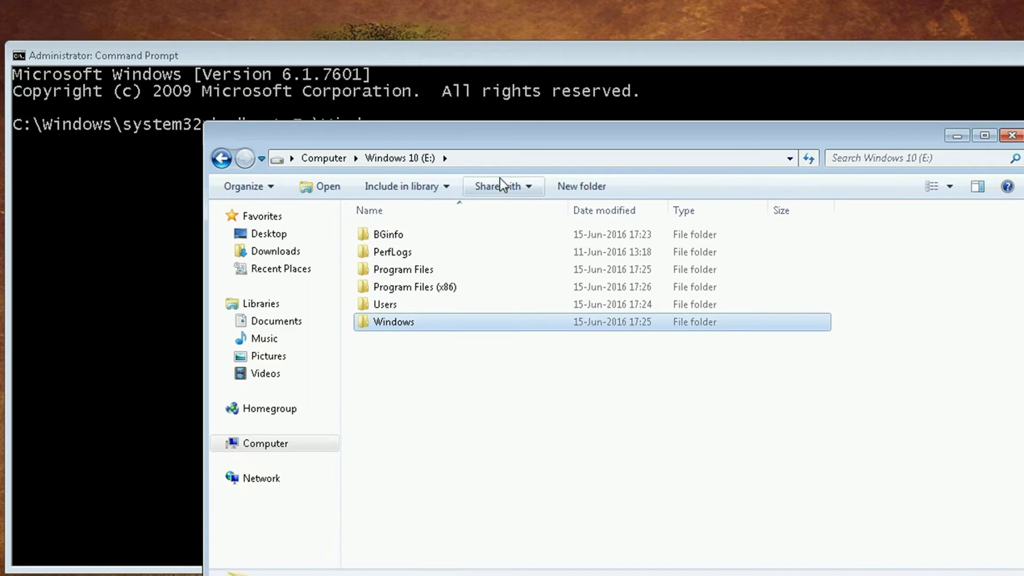
{"action": "left_click", "coordinate": [505, 156]}
{"action": "left_click", "coordinate": [505, 157]}
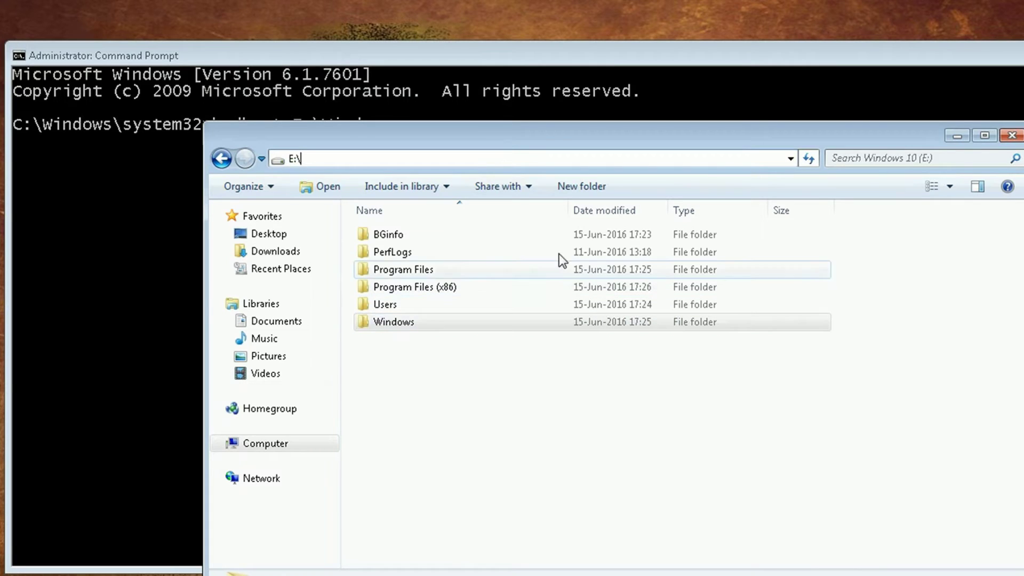
{"action": "left_click", "coordinate": [1012, 136]}
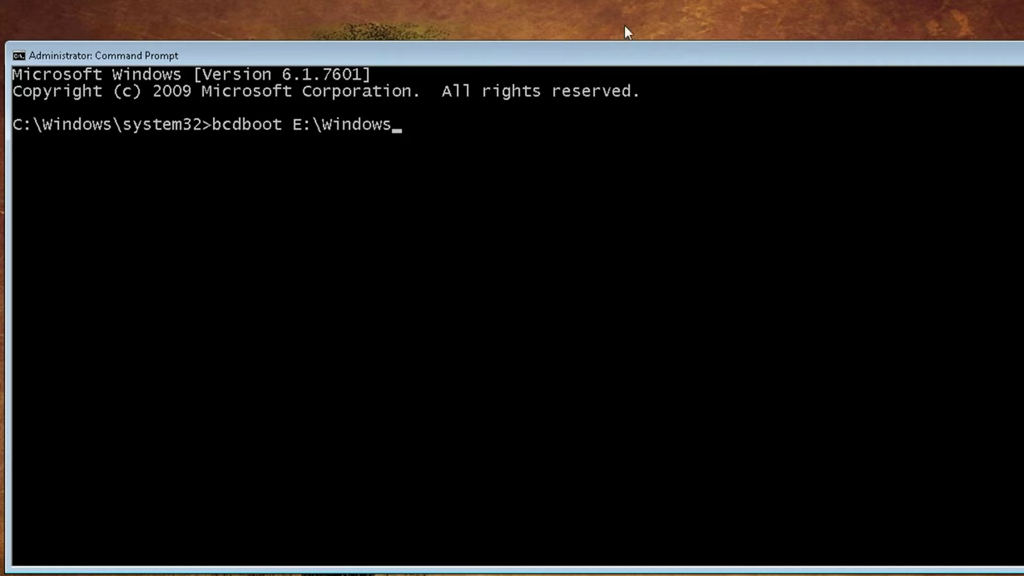
Step: Run the entered bcdboot E:\Windows command and close Command Prompt
{"action": "key", "text": "Return"}
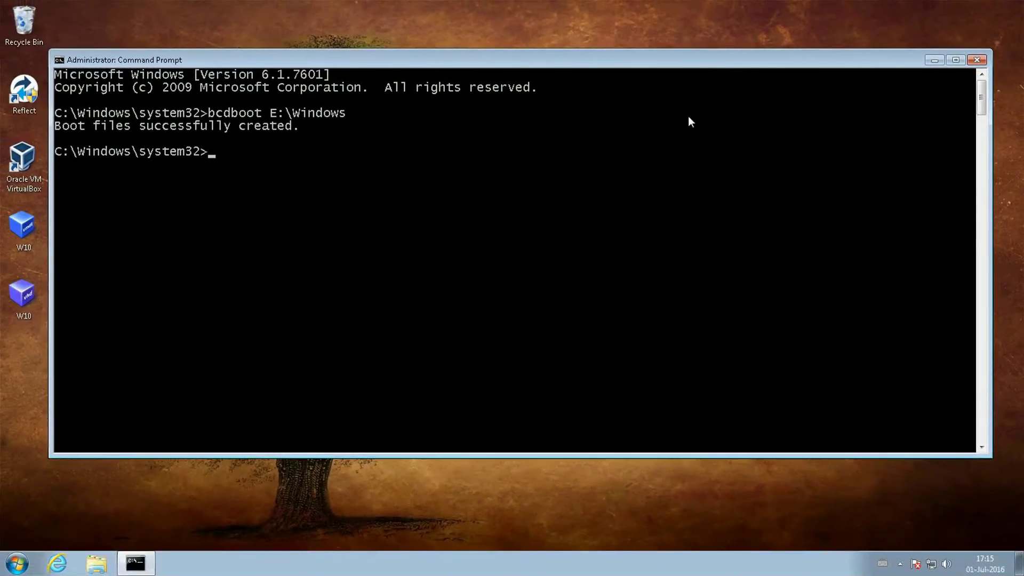
{"action": "left_click", "coordinate": [979, 60]}
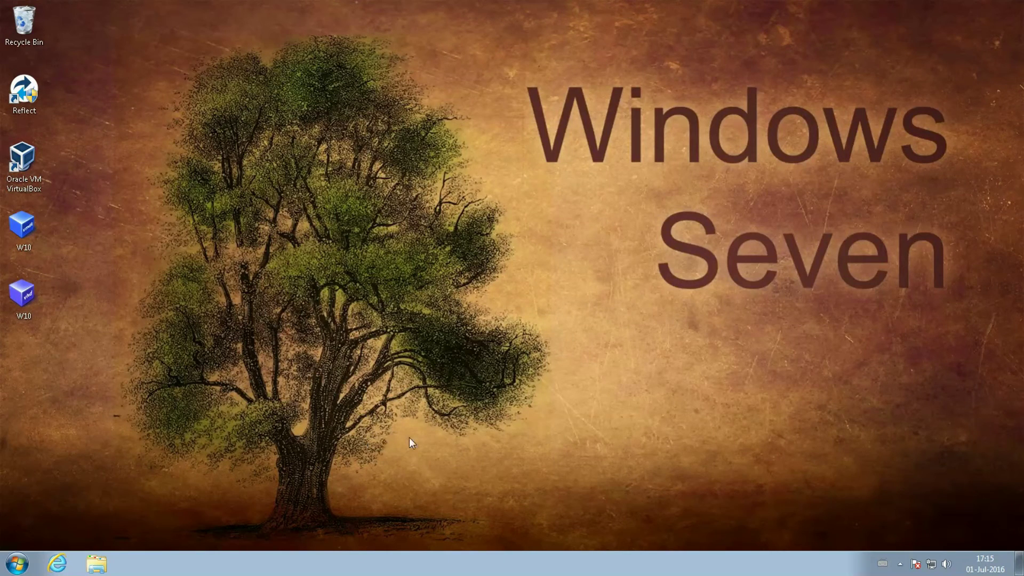
Step: Restart the computer from the Shut Down Windows dialog
{"action": "key", "text": "alt+F4"}
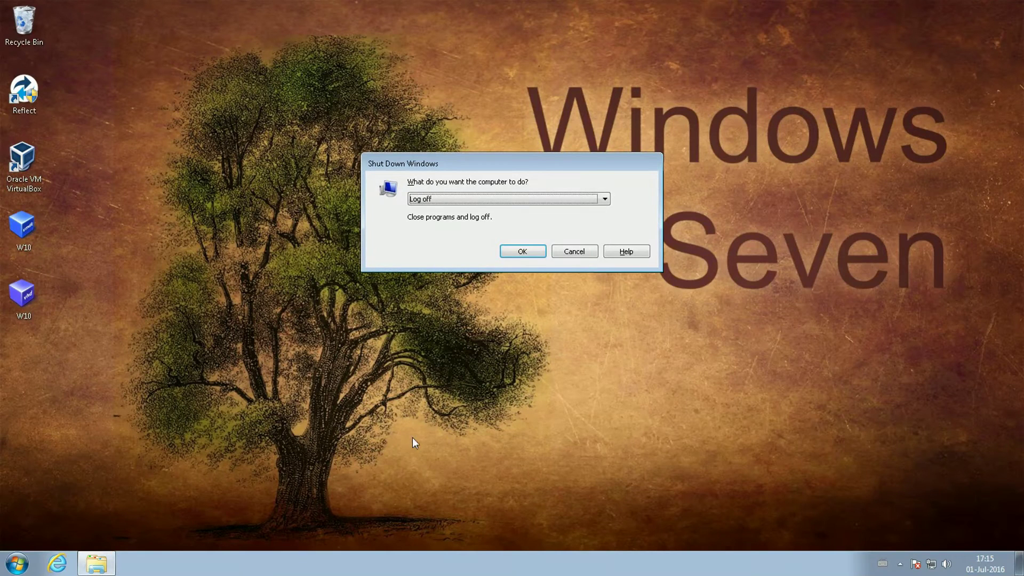
{"action": "left_click", "coordinate": [463, 198]}
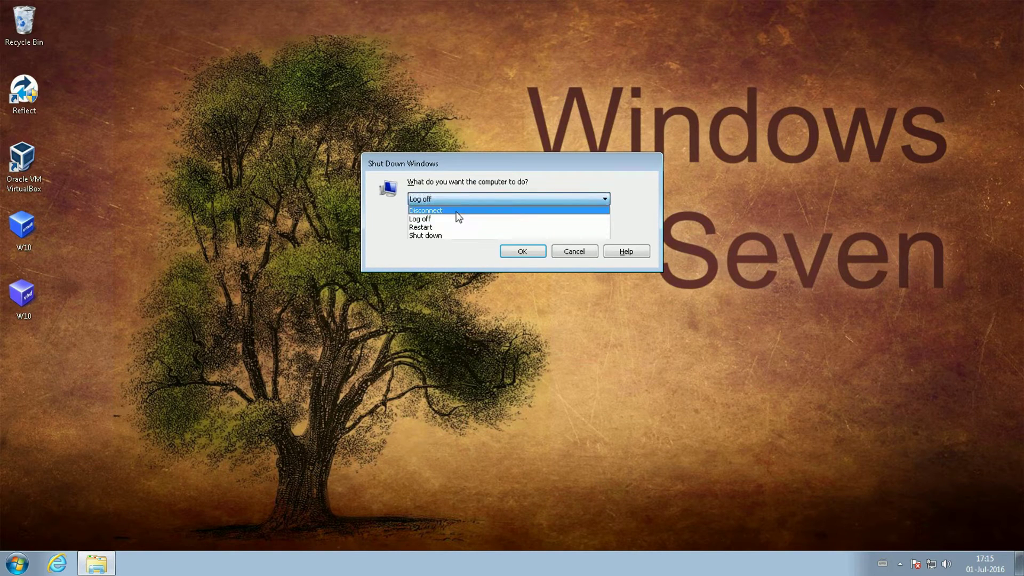
{"action": "left_click", "coordinate": [448, 228]}
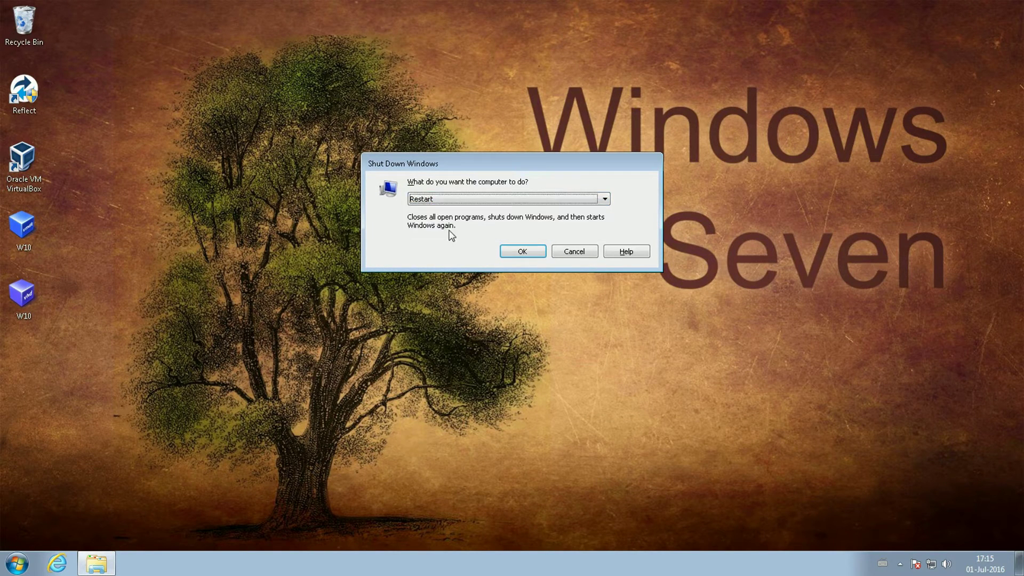
{"action": "left_click", "coordinate": [509, 250]}
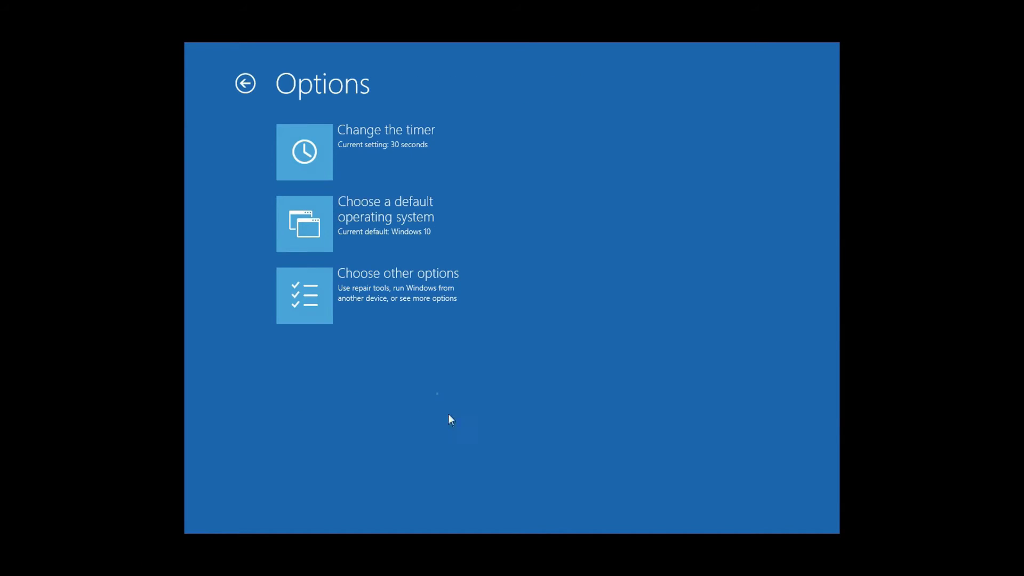
Step: View the available durations for the boot timer and return to the boot options without changing it
{"action": "left_click", "coordinate": [380, 160]}
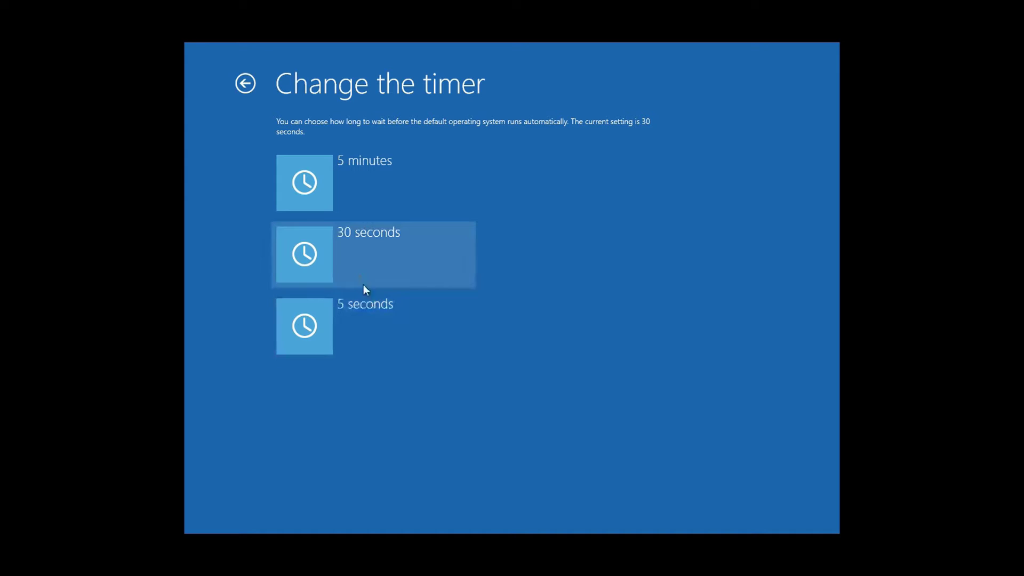
{"action": "left_click", "coordinate": [245, 83]}
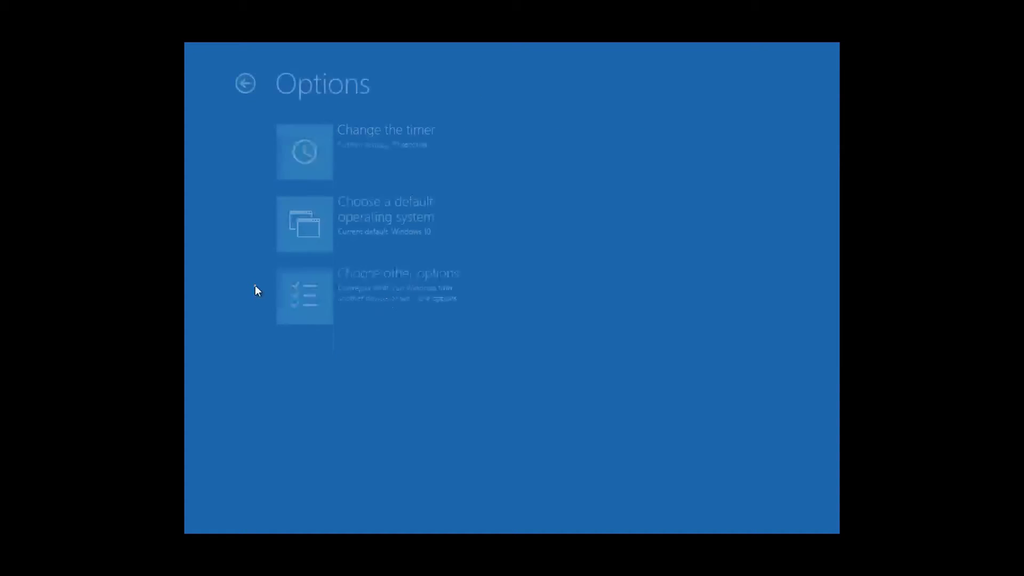
Step: Set Windows 7 as the default operating system in the boot options and start Windows 10 from the boot menu
{"action": "left_click", "coordinate": [424, 231]}
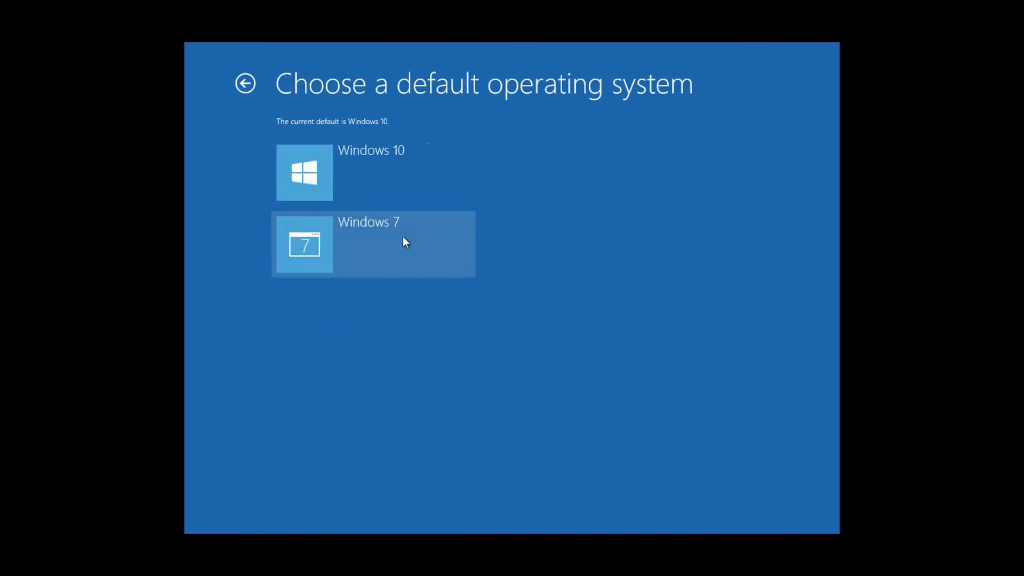
{"action": "left_click", "coordinate": [363, 251]}
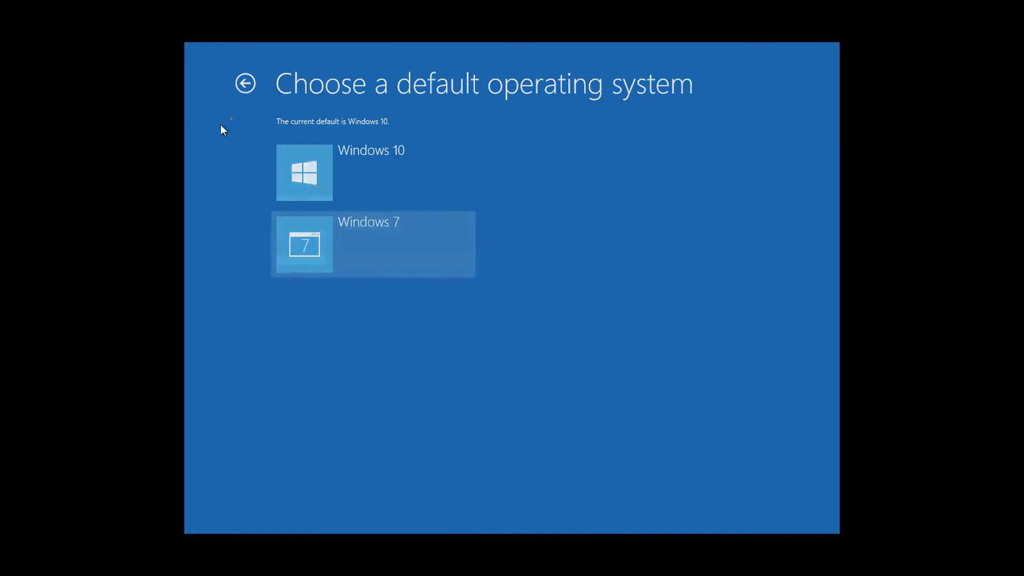
{"action": "left_click", "coordinate": [251, 92]}
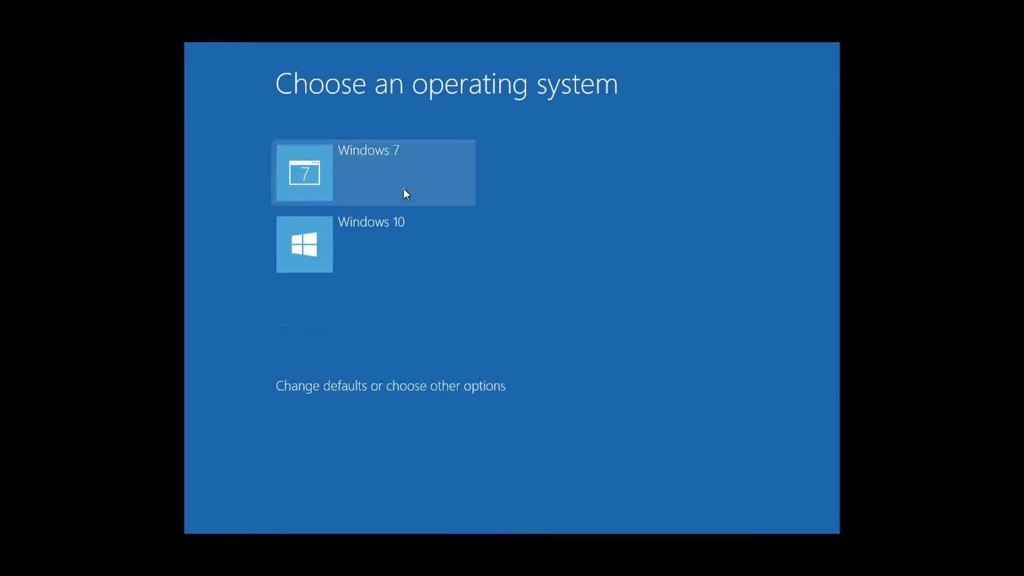
{"action": "left_click", "coordinate": [393, 255]}
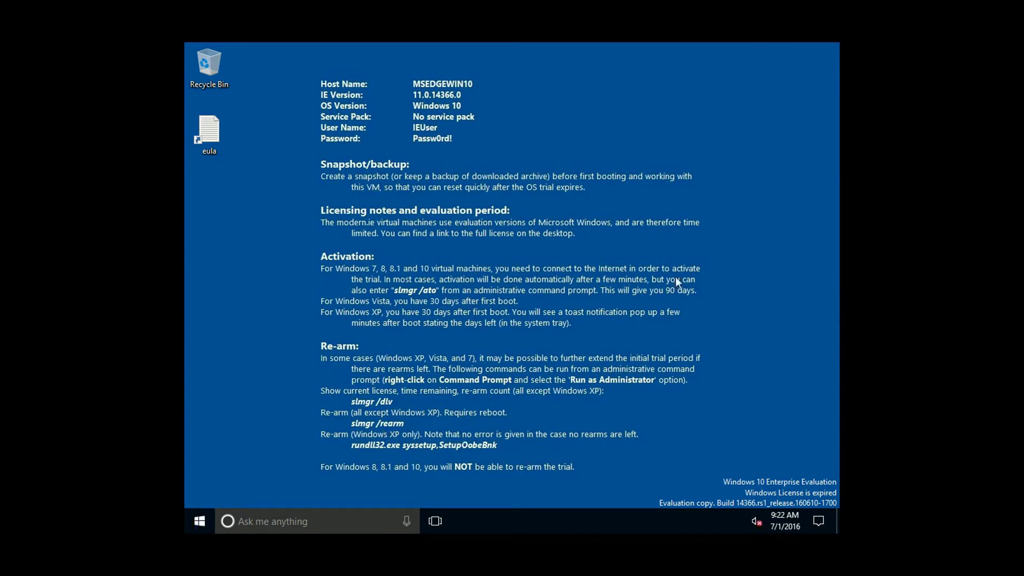
Step: Set the display resolution to 1600 × 900 in the advanced display settings
{"action": "right_click", "coordinate": [601, 220]}
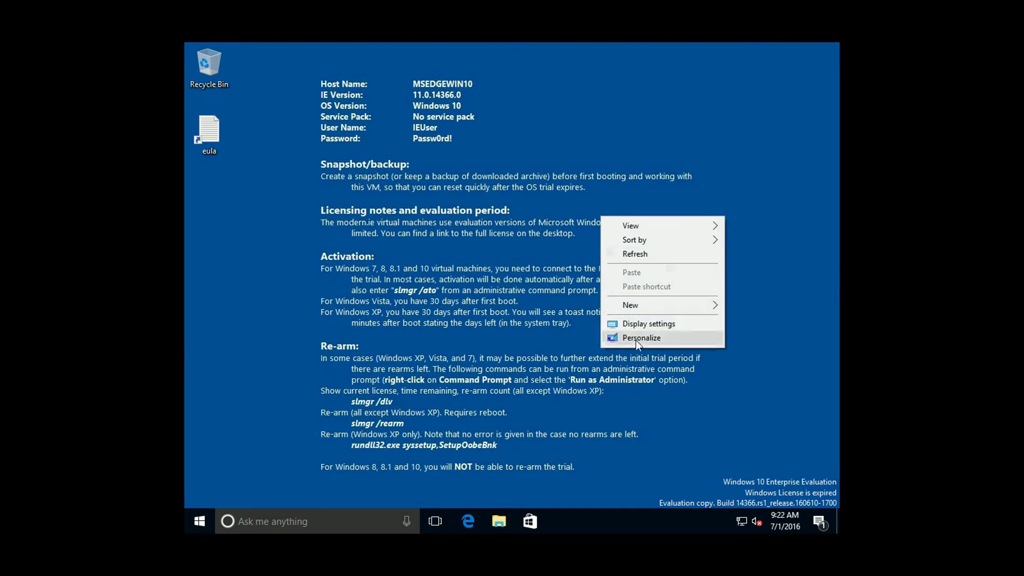
{"action": "left_click", "coordinate": [638, 326]}
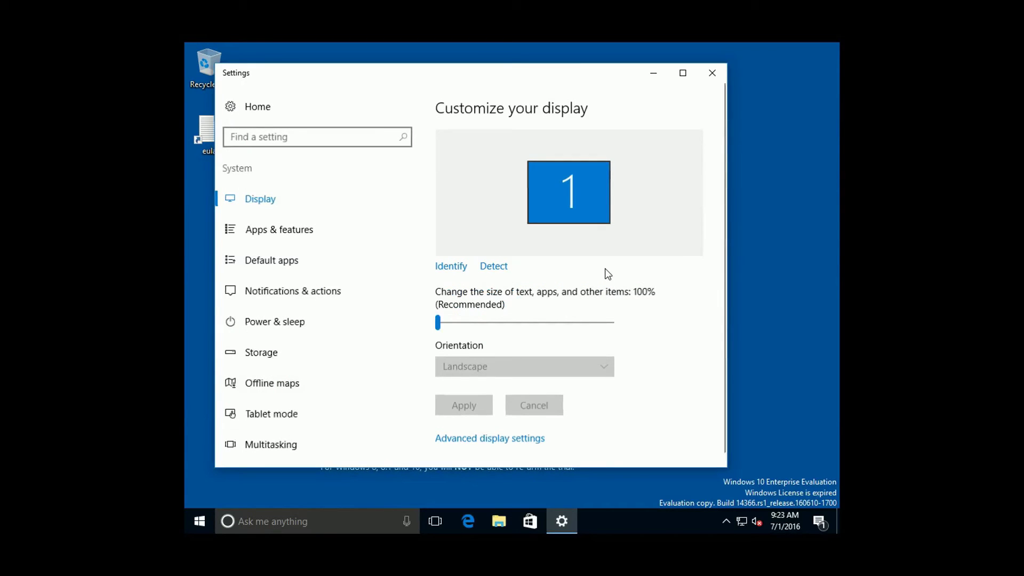
{"action": "left_click", "coordinate": [495, 440]}
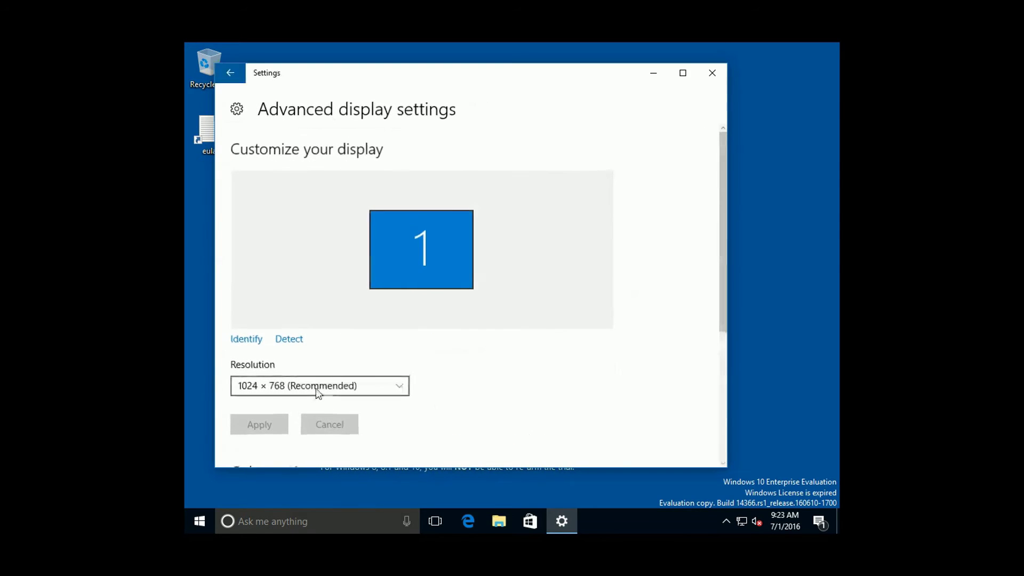
{"action": "left_click", "coordinate": [404, 390]}
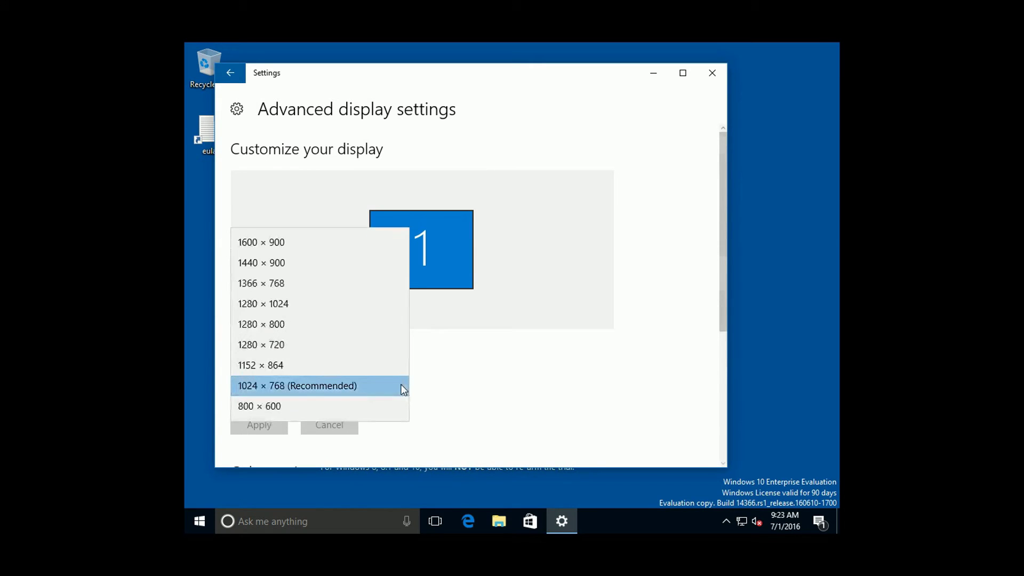
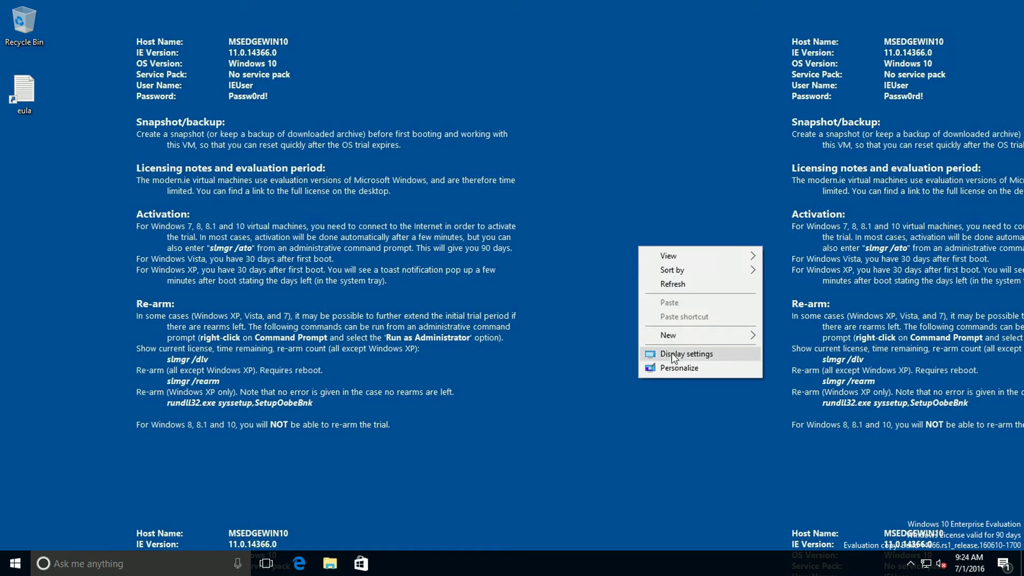
Step: Apply the default Windows theme to the desktop and close the Personalization window
{"action": "left_click", "coordinate": [676, 371]}
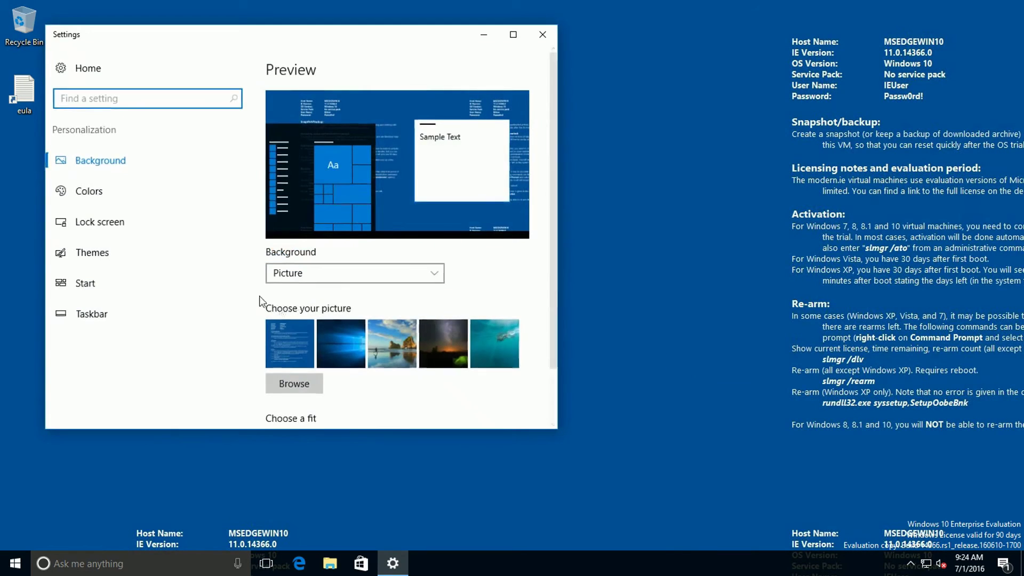
{"action": "left_click", "coordinate": [104, 255]}
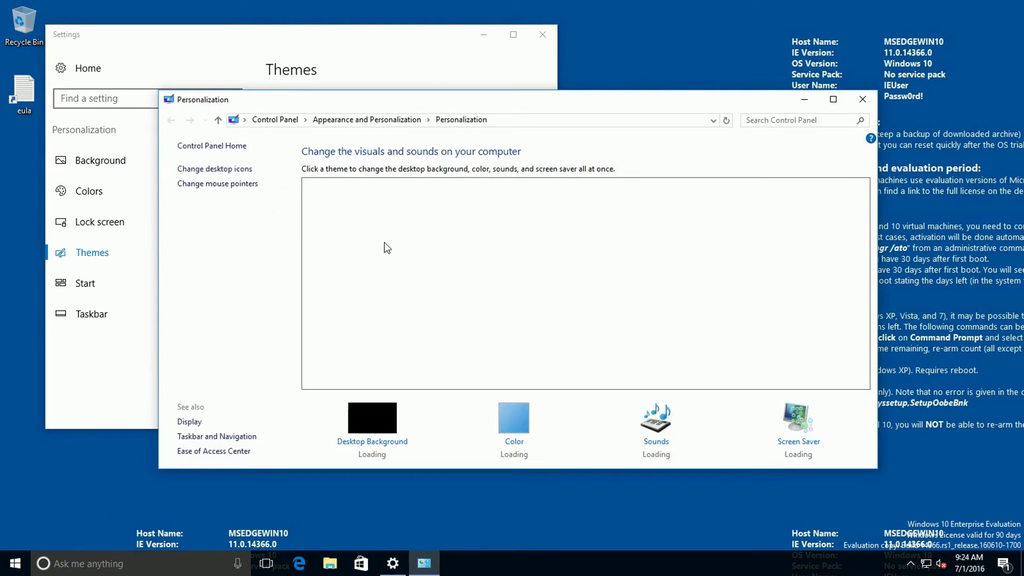
{"action": "left_click", "coordinate": [363, 325]}
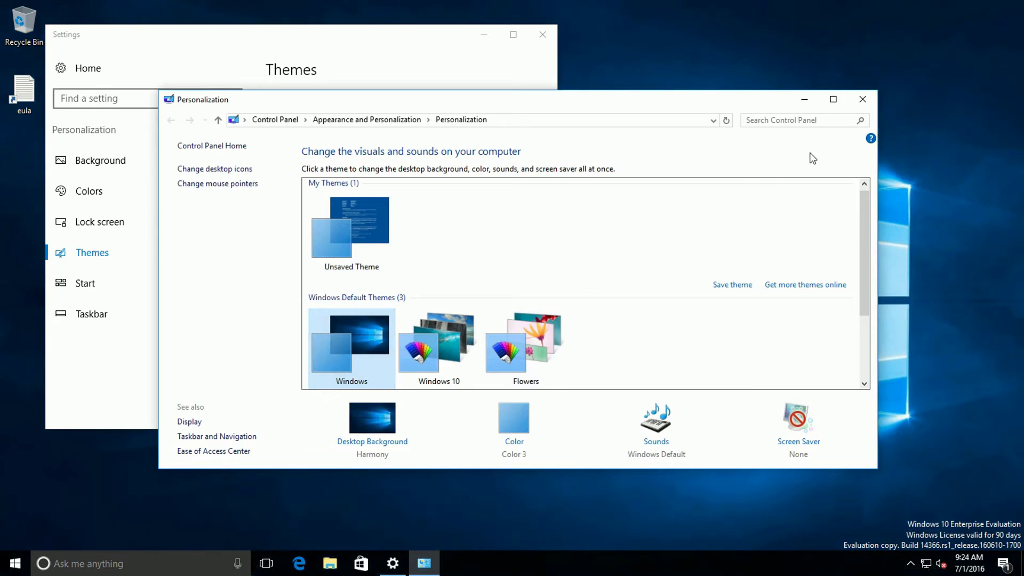
{"action": "left_click", "coordinate": [863, 100]}
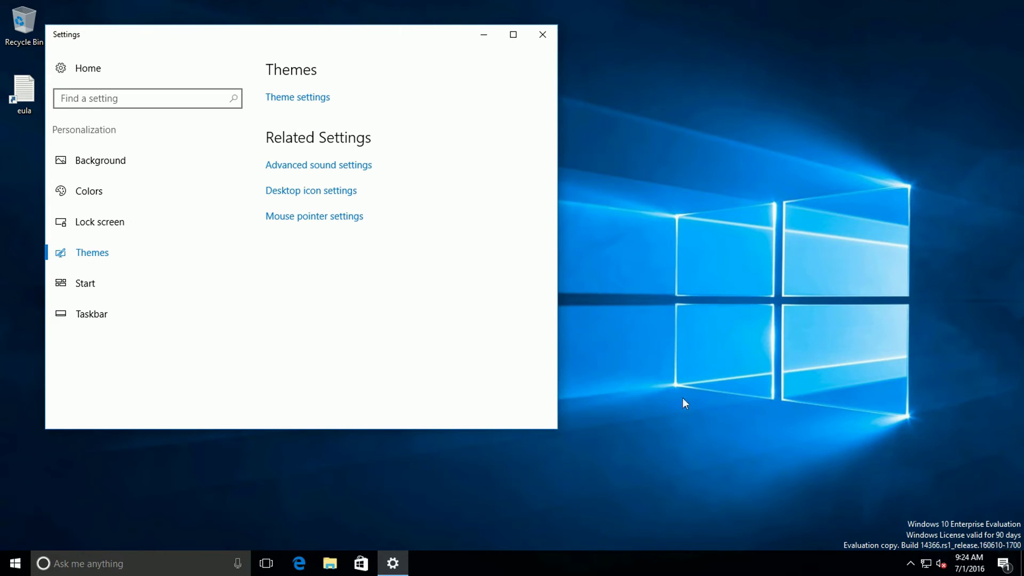
Step: Set the time zone to (UTC+00:00) Dublin, Edinburgh, Lisbon, London in the date and time settings
{"action": "left_click", "coordinate": [76, 69]}
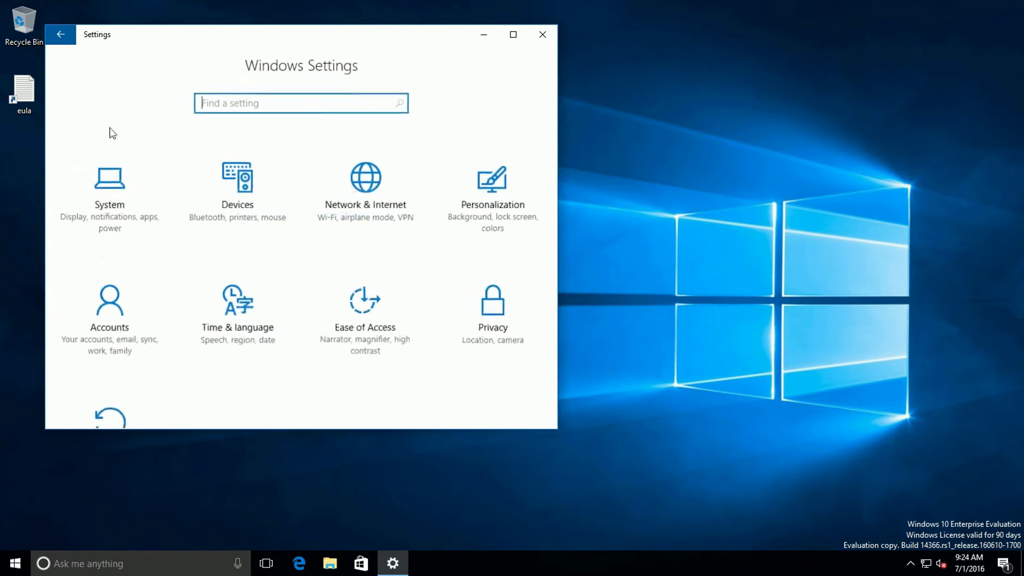
{"action": "left_click", "coordinate": [171, 280]}
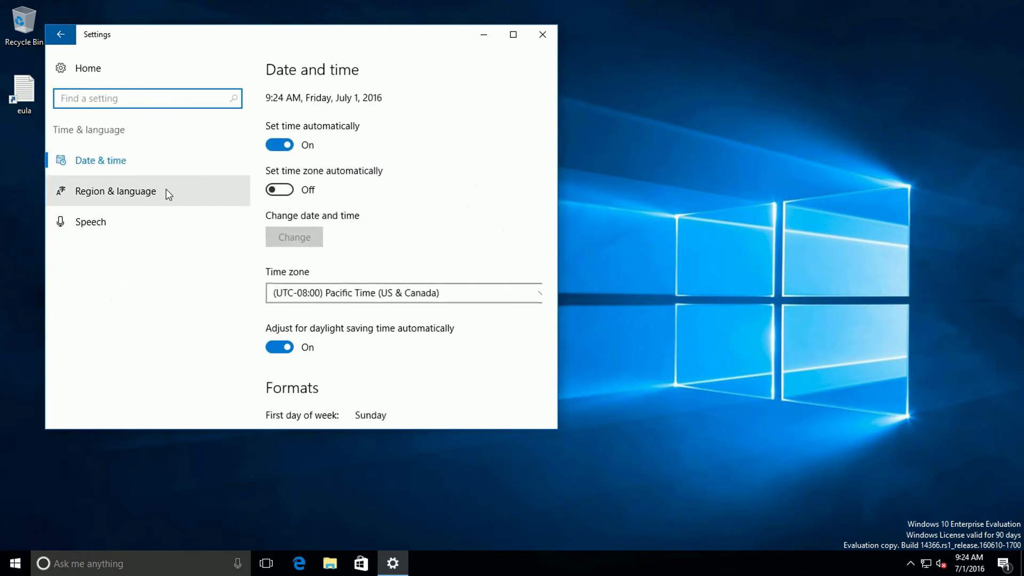
{"action": "left_click", "coordinate": [383, 287]}
{"action": "scroll", "coordinate": [396, 326], "scroll_direction": "down", "scroll_amount": 6}
{"action": "scroll", "coordinate": [396, 325], "scroll_direction": "down", "scroll_amount": 5}
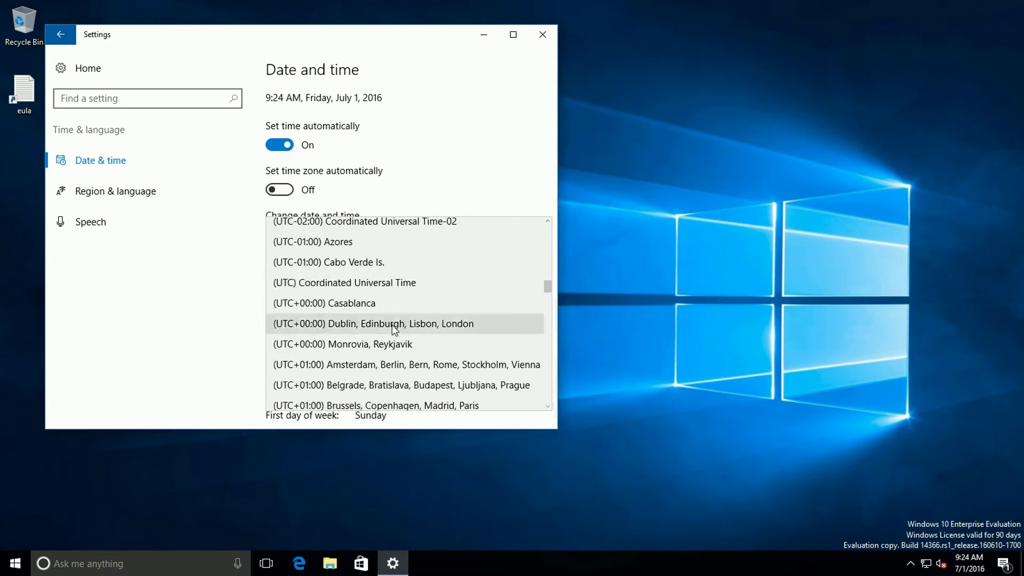
{"action": "left_click", "coordinate": [369, 324]}
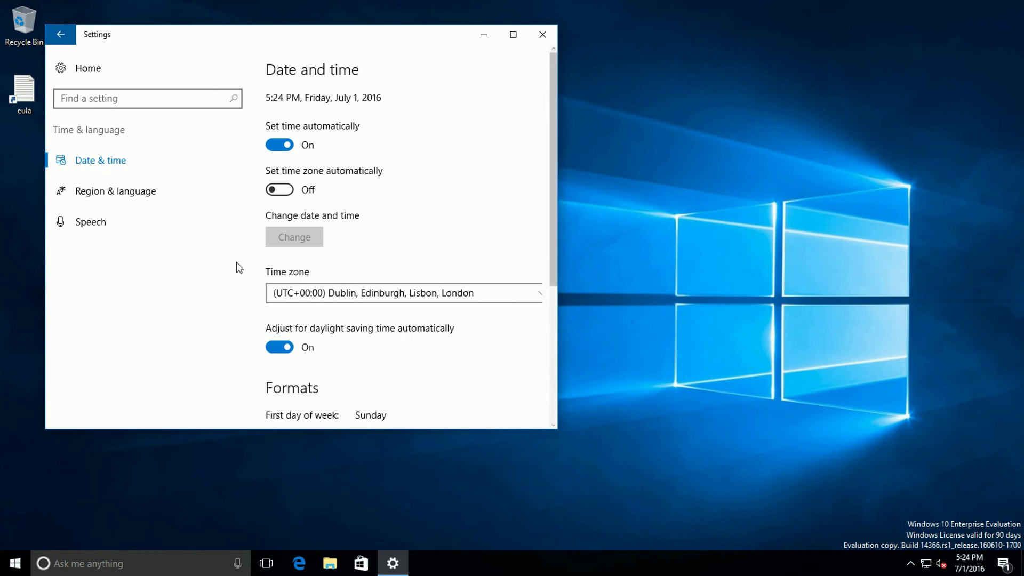
Step: Customize the regional time formats, setting short time to HH:mm and long time to HH:mm:ss
{"action": "left_click", "coordinate": [142, 197]}
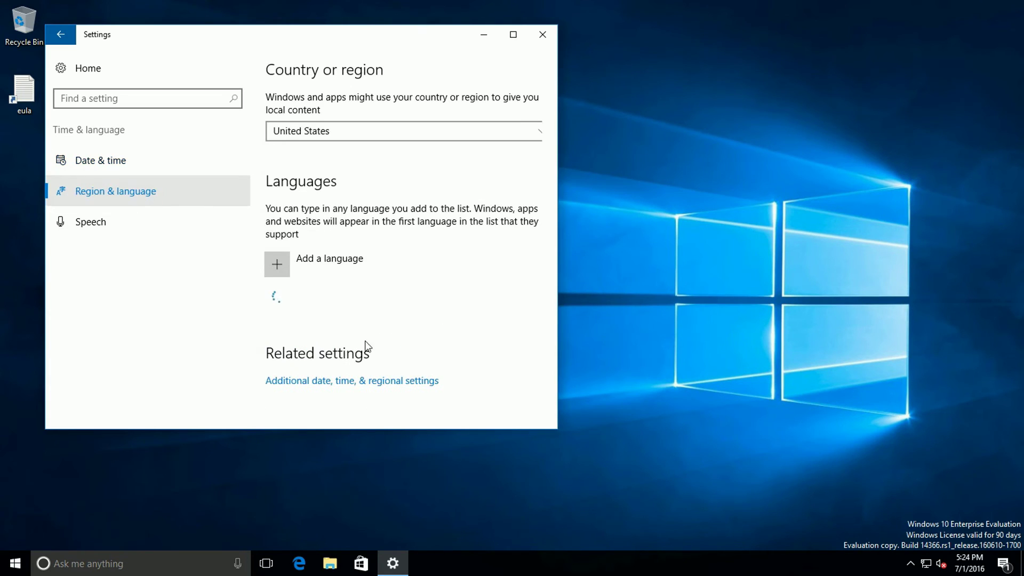
{"action": "left_click", "coordinate": [387, 380]}
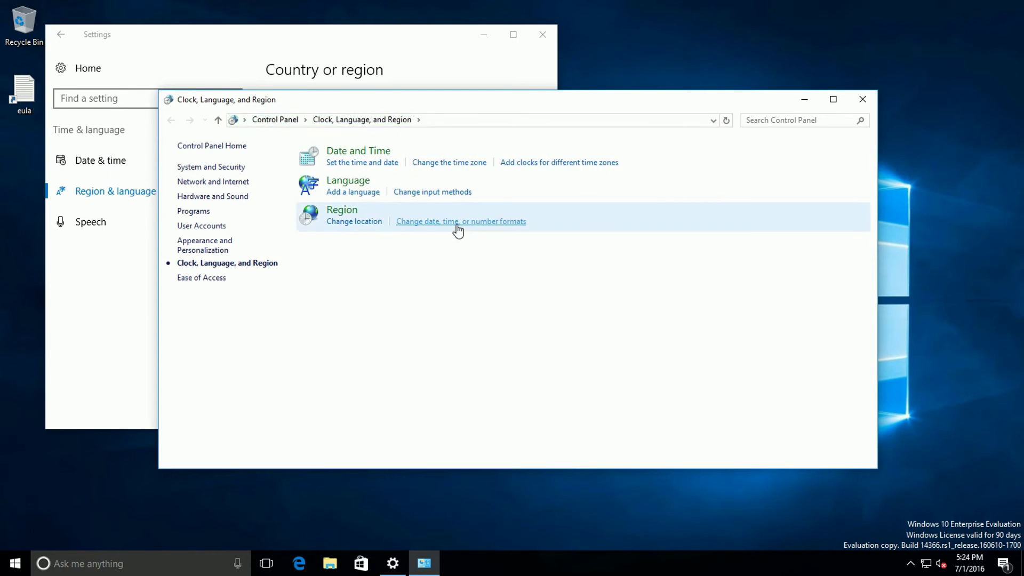
{"action": "left_click", "coordinate": [458, 222]}
{"action": "left_click", "coordinate": [249, 362]}
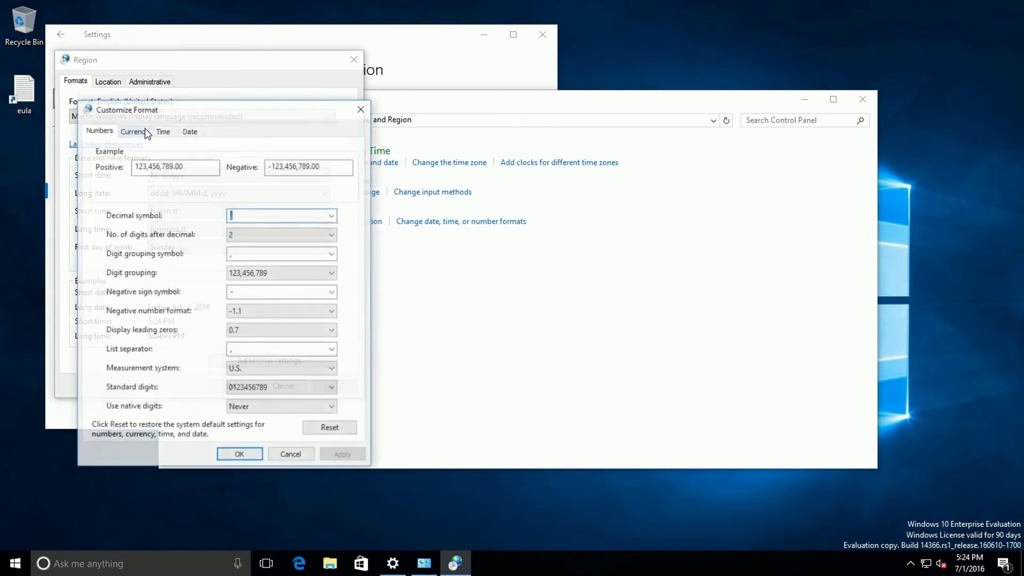
{"action": "left_click", "coordinate": [163, 131]}
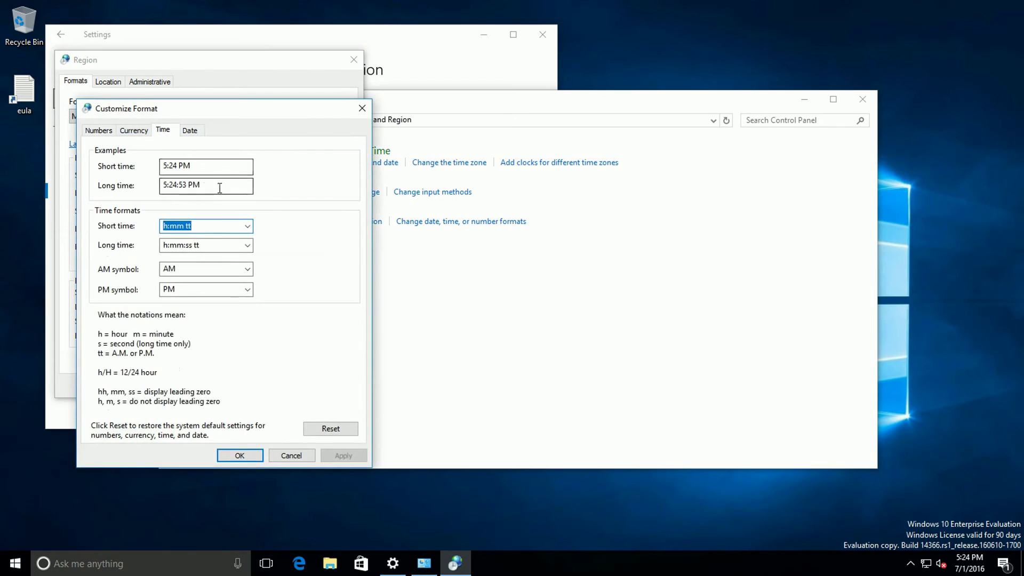
{"action": "left_click", "coordinate": [248, 227]}
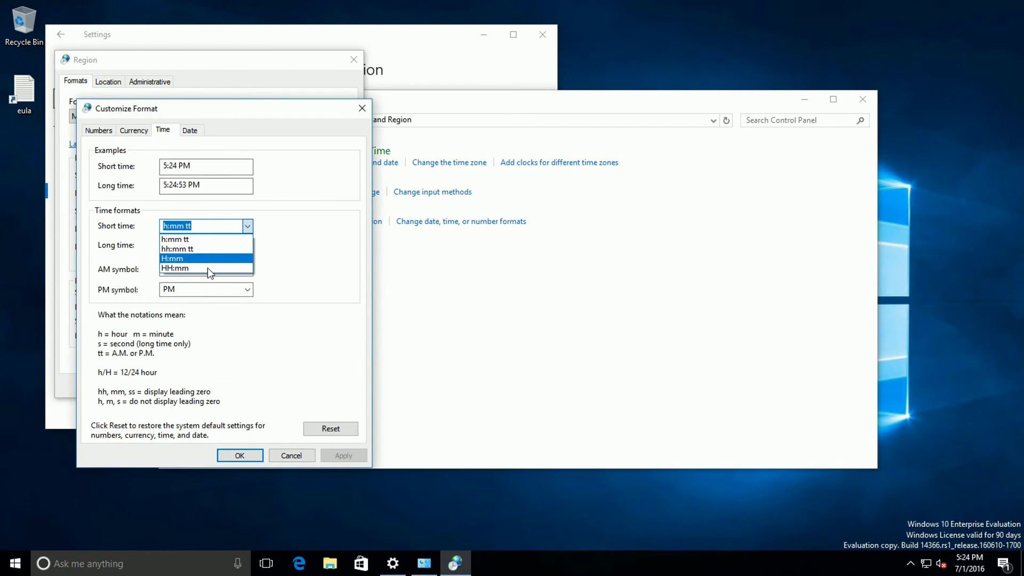
{"action": "left_click", "coordinate": [222, 268]}
{"action": "left_click", "coordinate": [222, 245]}
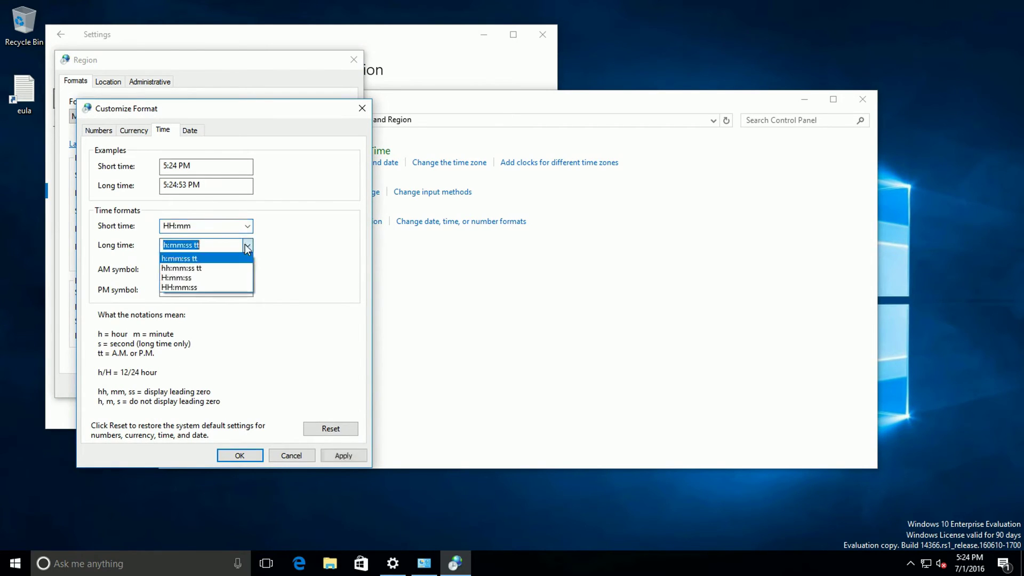
{"action": "left_click", "coordinate": [219, 287]}
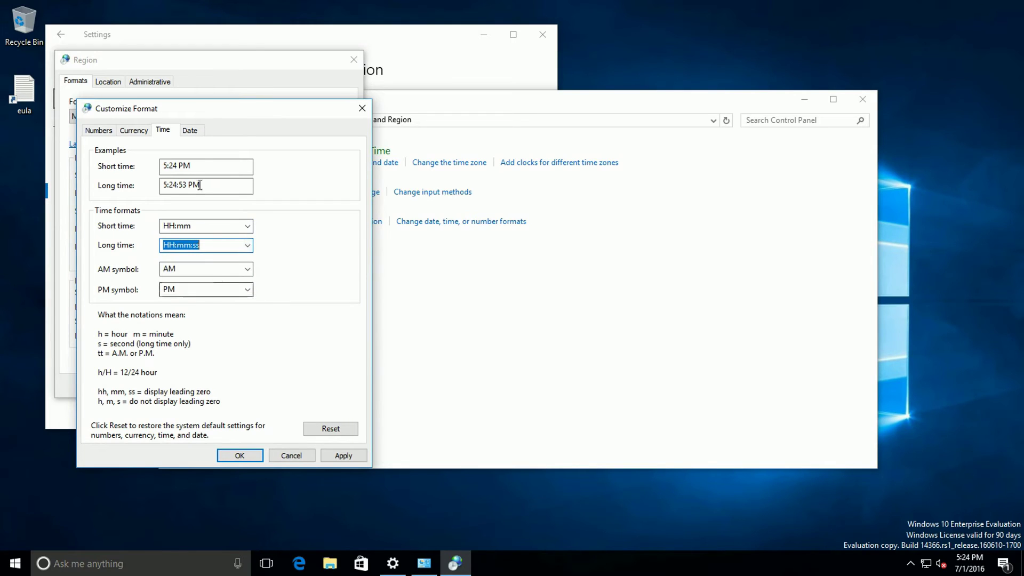
Step: Set the short date format to dd-MMM-yyyy, confirm the regional format changes and close the Clock, Language, and Region window
{"action": "left_click", "coordinate": [190, 131]}
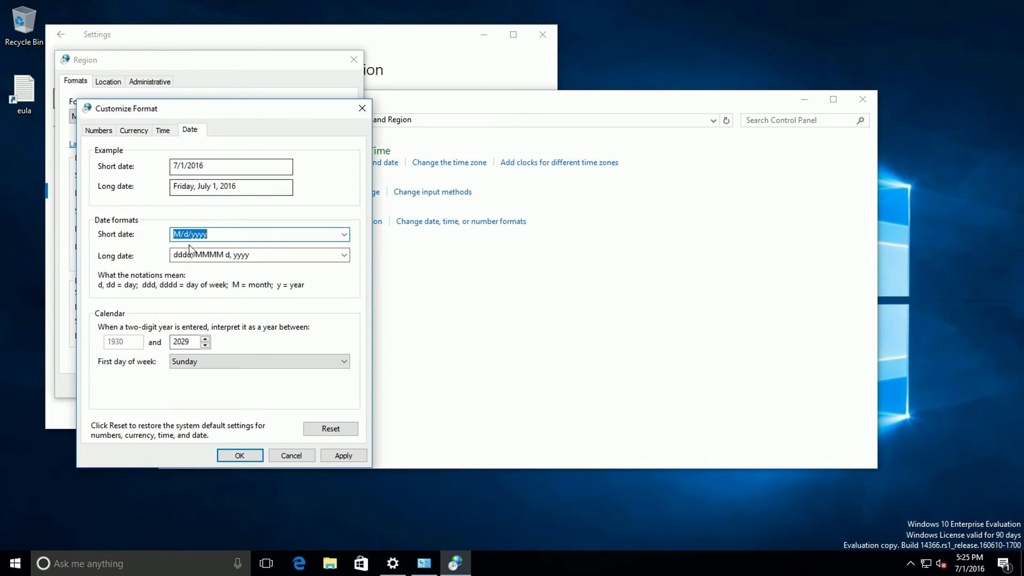
{"action": "left_click_drag", "start_coordinate": [211, 236], "coordinate": [138, 233]}
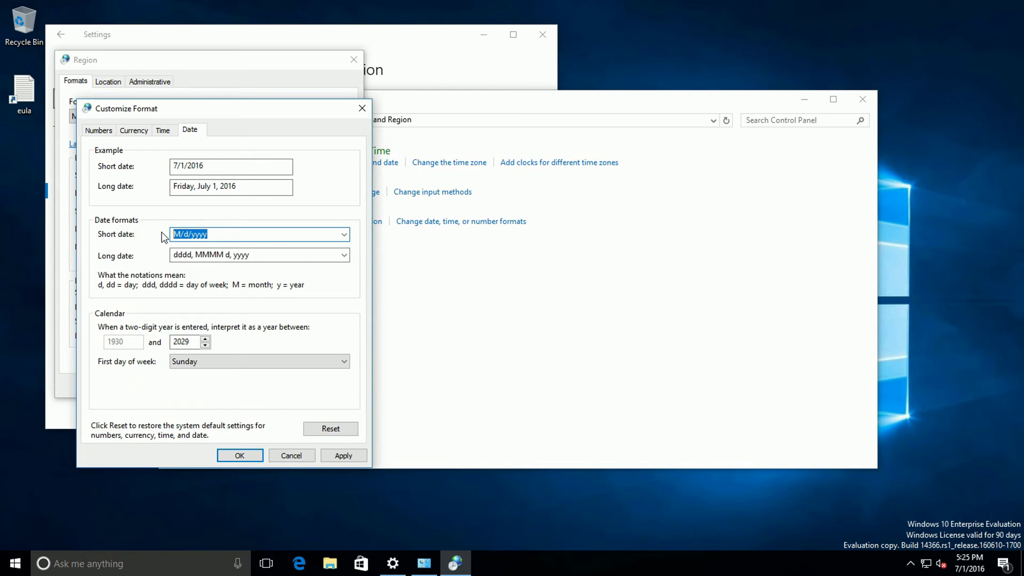
{"action": "type", "text": "dd"}
{"action": "type", "text": "/MMM"}
{"action": "key", "text": "BackSpace"}
{"action": "key", "text": "BackSpace"}
{"action": "key", "text": "BackSpace"}
{"action": "key", "text": "BackSpace"}
{"action": "type", "text": "-MMM-yyy"}
{"action": "key", "text": "Return"}
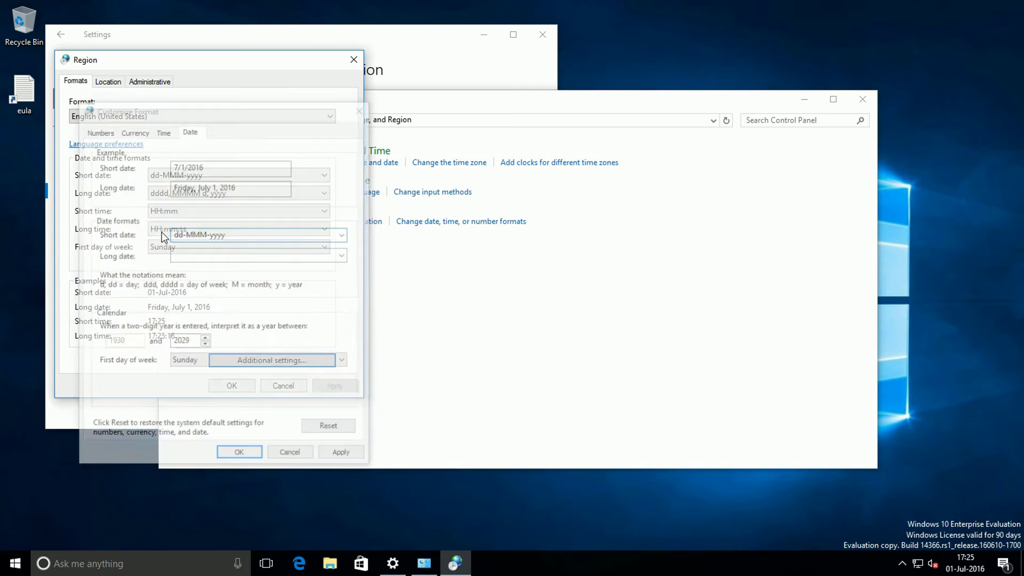
{"action": "left_click", "coordinate": [232, 386]}
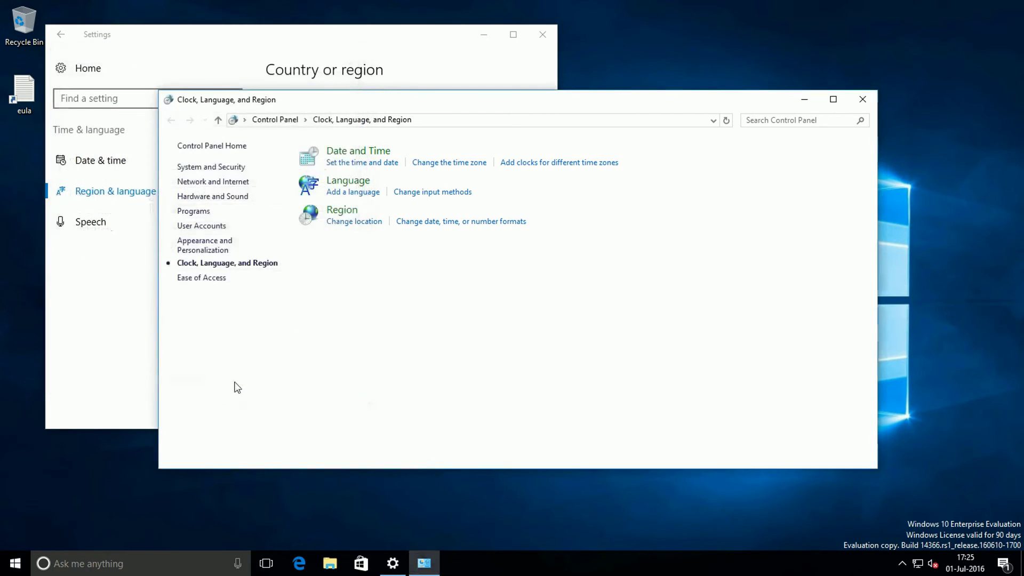
{"action": "left_click", "coordinate": [862, 100]}
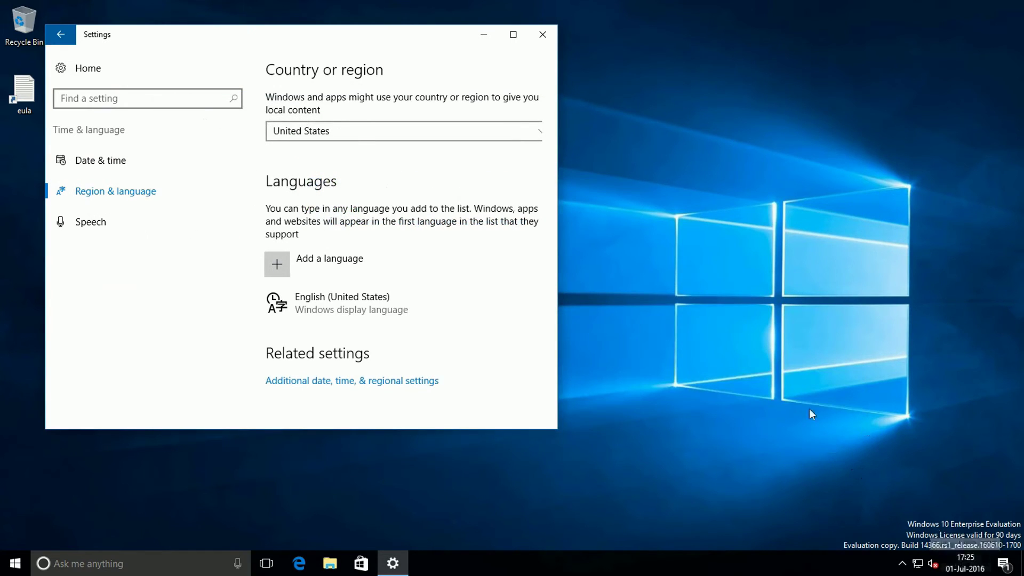
Step: Add a local user account without a Microsoft account, entering the person's user name and leaving the password blank
{"action": "left_click", "coordinate": [108, 61]}
{"action": "left_click", "coordinate": [124, 291]}
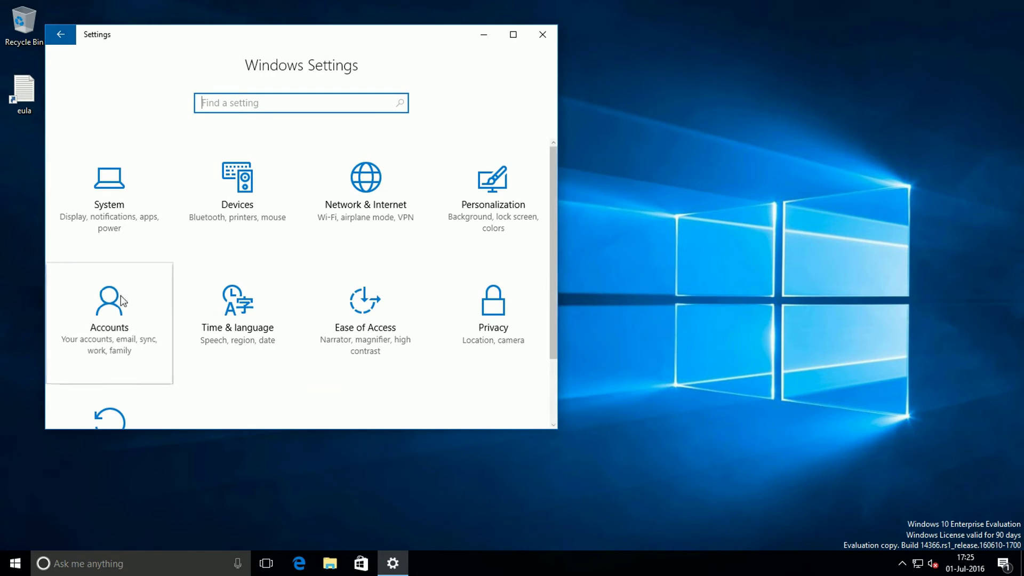
{"action": "left_click", "coordinate": [171, 283]}
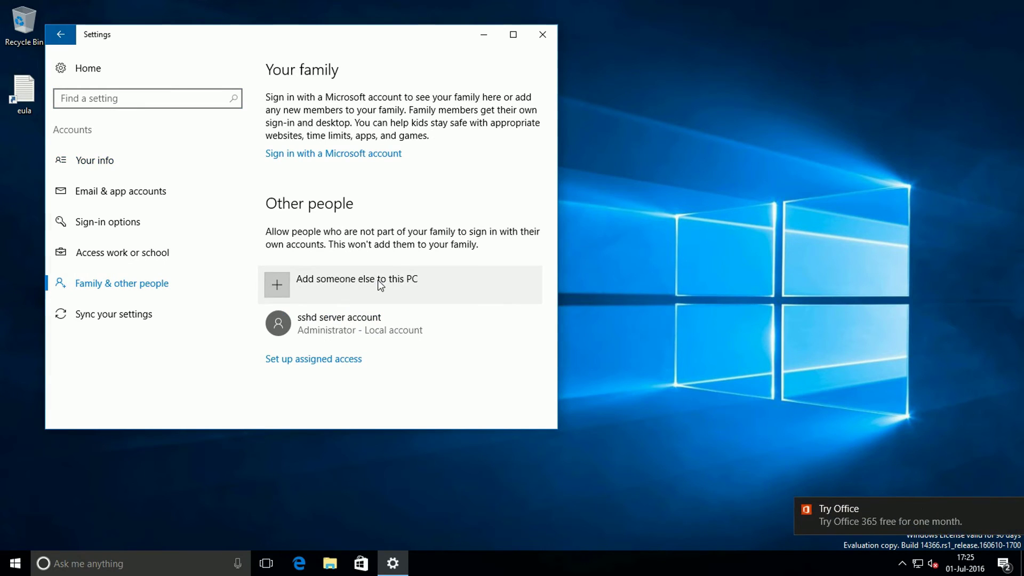
{"action": "left_click", "coordinate": [380, 285]}
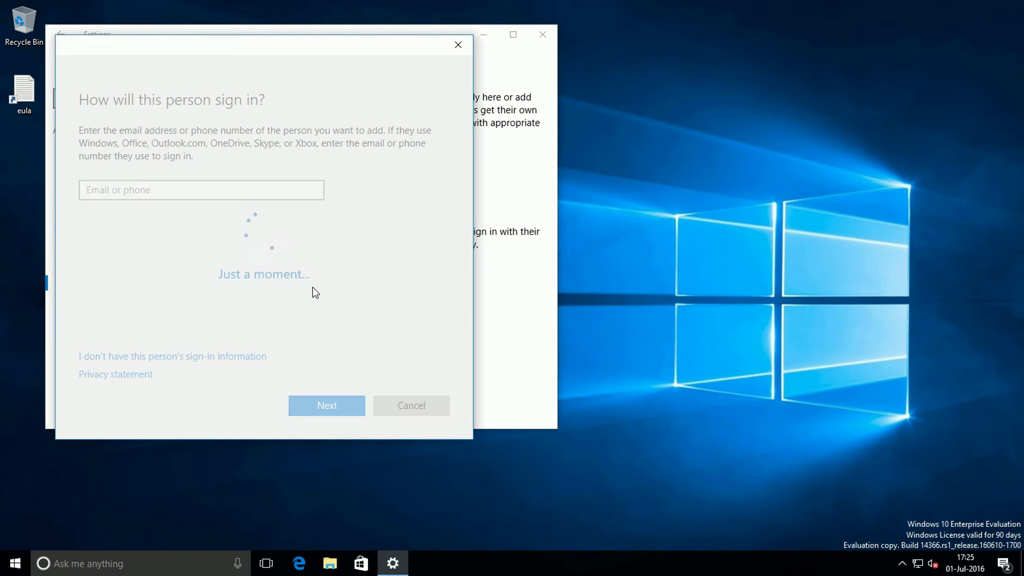
{"action": "left_click", "coordinate": [119, 357]}
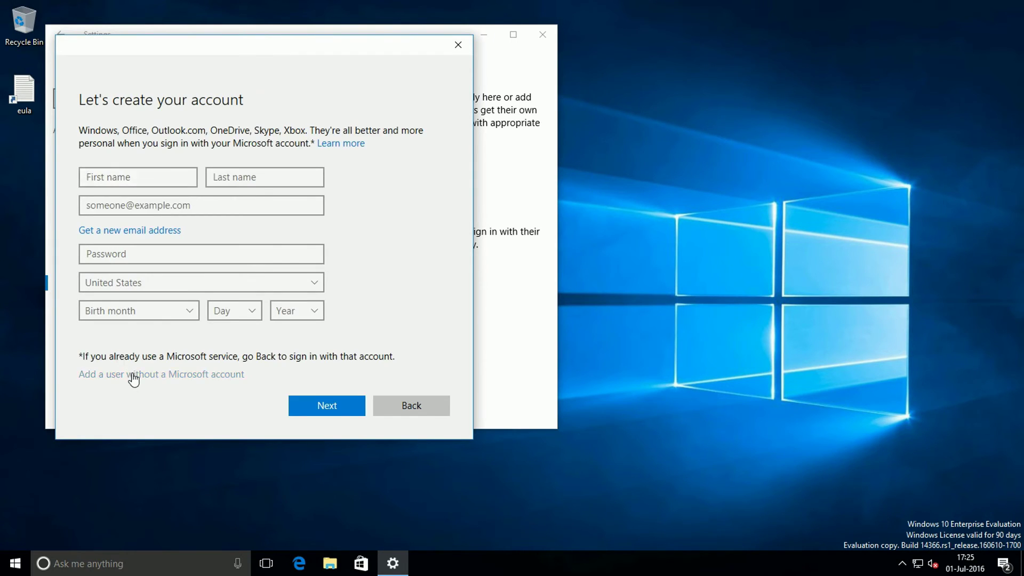
{"action": "left_click", "coordinate": [132, 375]}
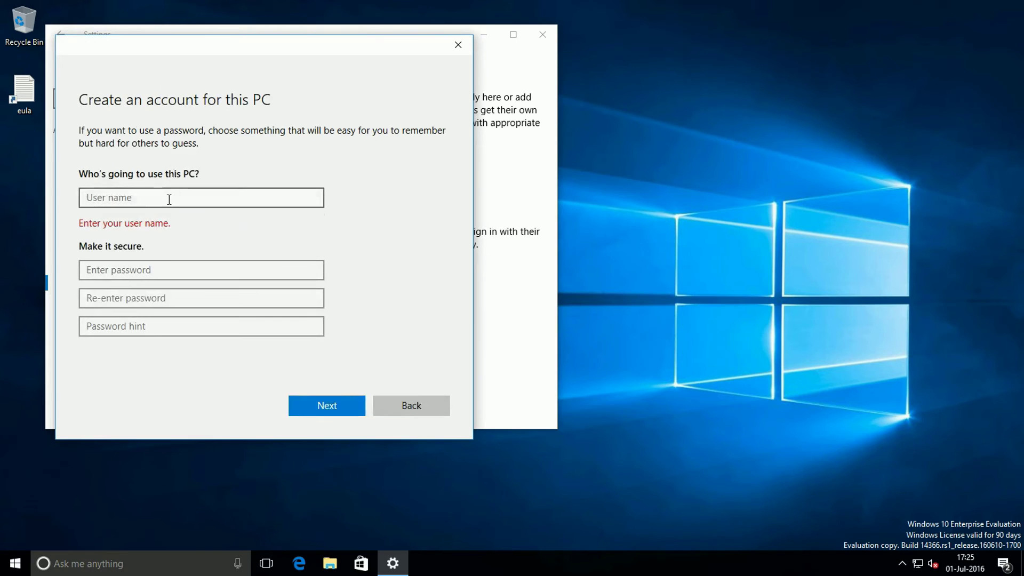
{"action": "type", "text": "Kari"}
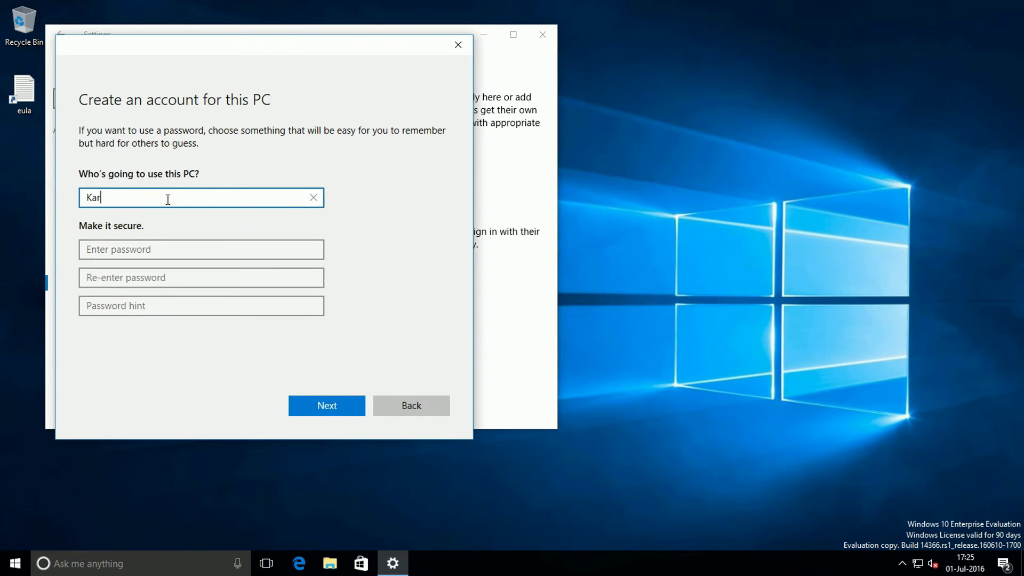
{"action": "left_click", "coordinate": [335, 410]}
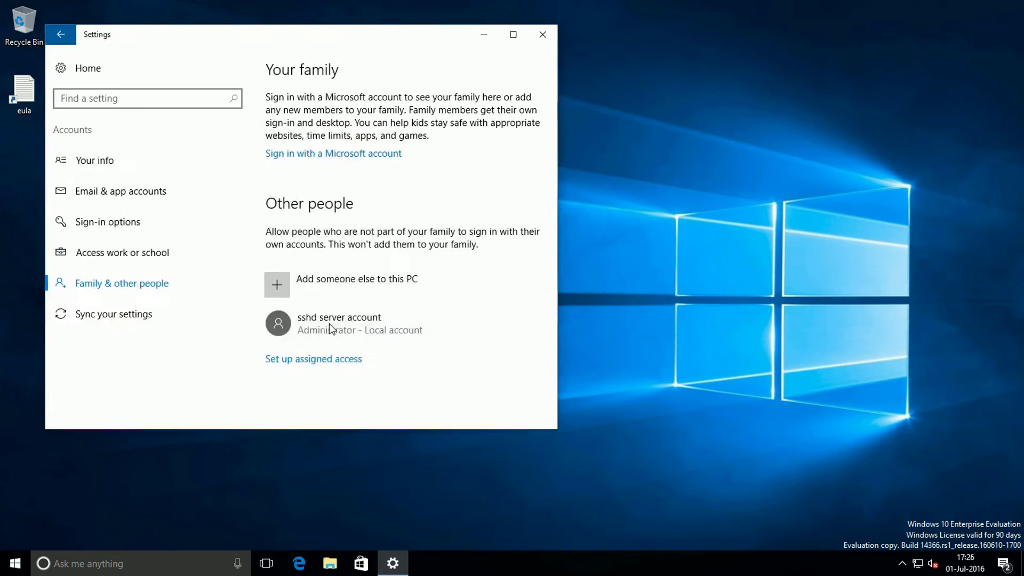
Step: Change the newly added local user's account type to Administrator and close Settings
{"action": "left_click", "coordinate": [328, 324]}
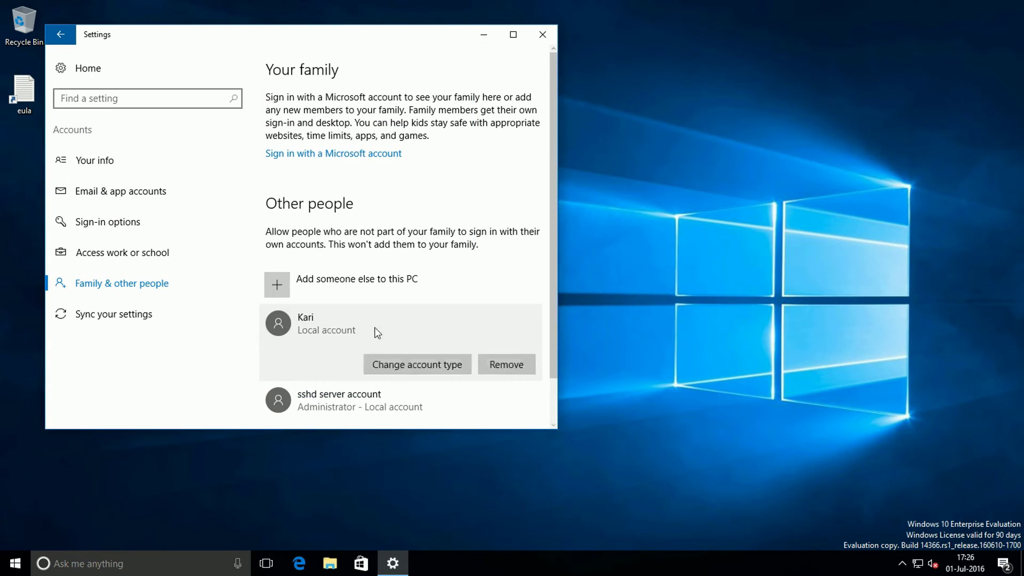
{"action": "left_click", "coordinate": [452, 363]}
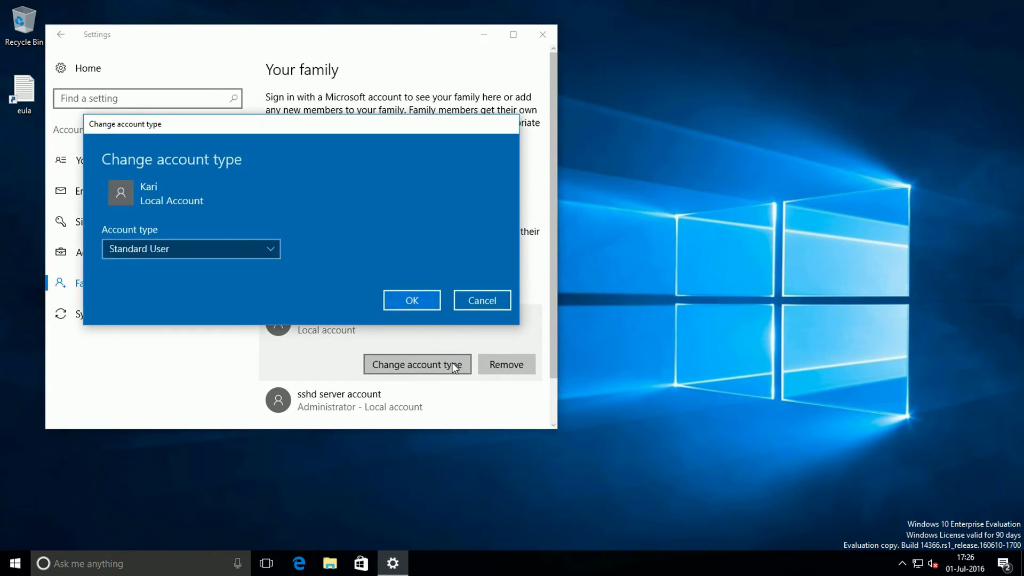
{"action": "left_click", "coordinate": [270, 244]}
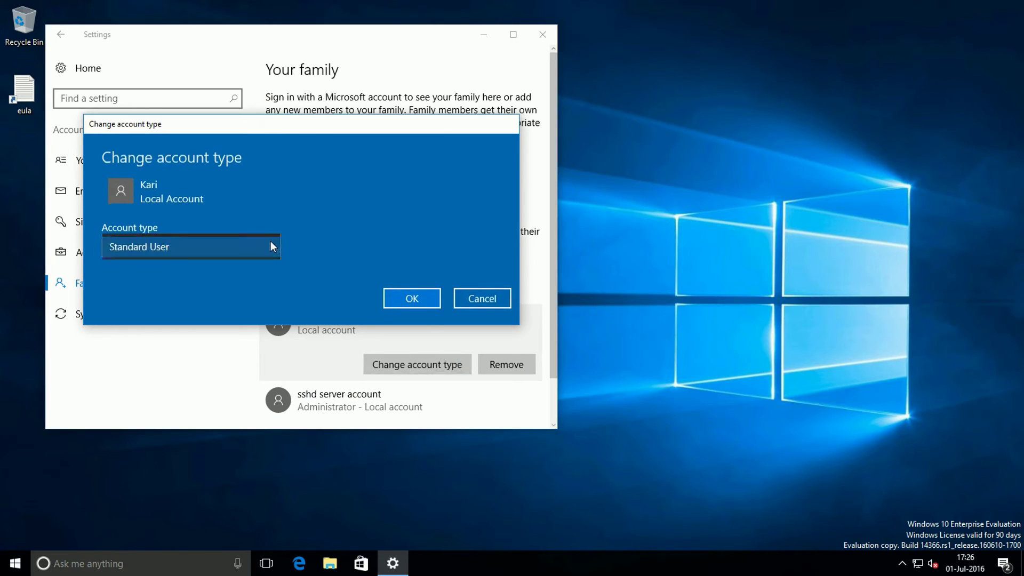
{"action": "left_click", "coordinate": [249, 223]}
{"action": "left_click", "coordinate": [395, 297]}
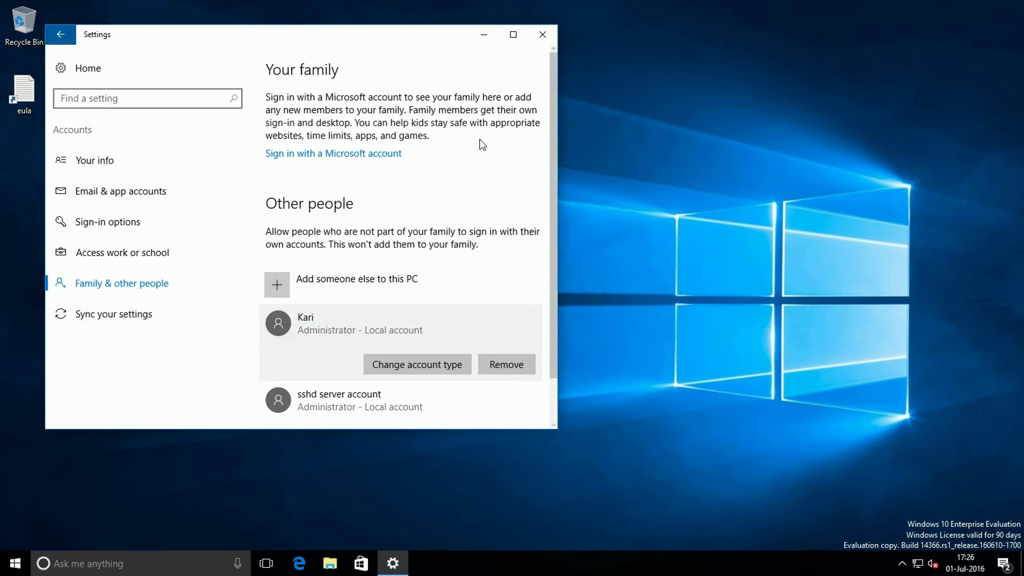
{"action": "left_click", "coordinate": [538, 54]}
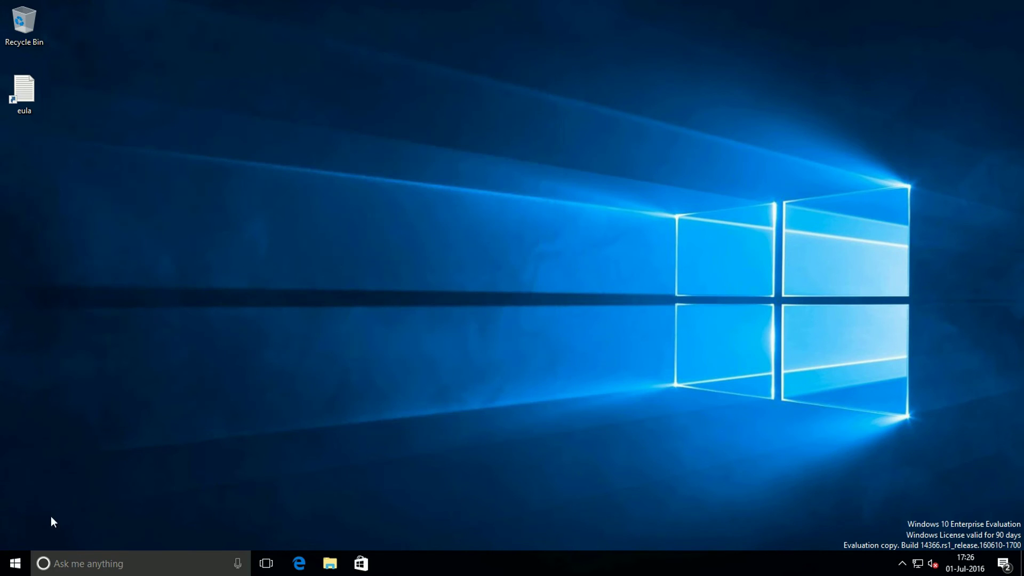
Step: Sign out of the current Windows 10 account and select the new user on the sign-in screen
{"action": "left_click", "coordinate": [14, 564]}
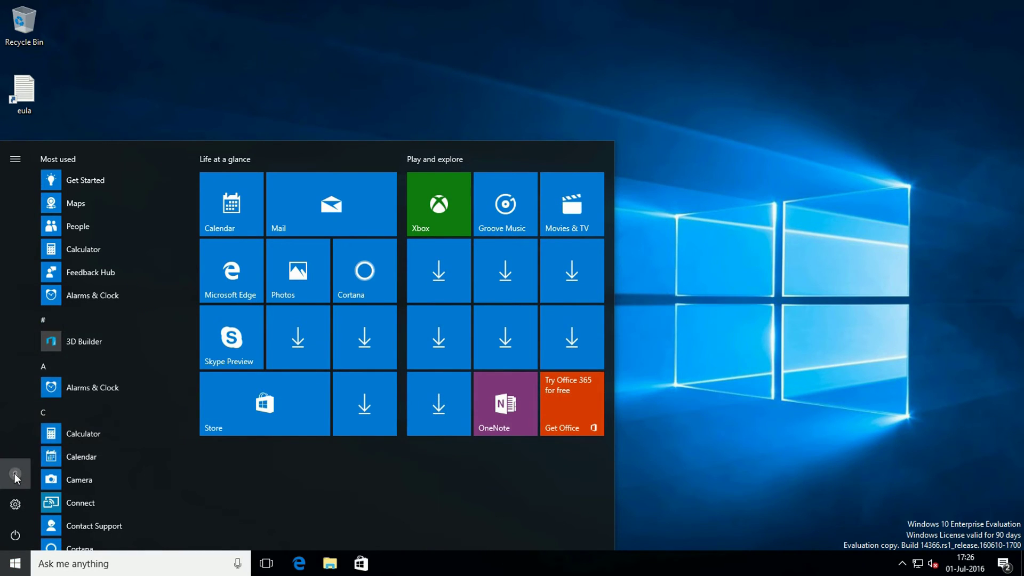
{"action": "left_click", "coordinate": [15, 474]}
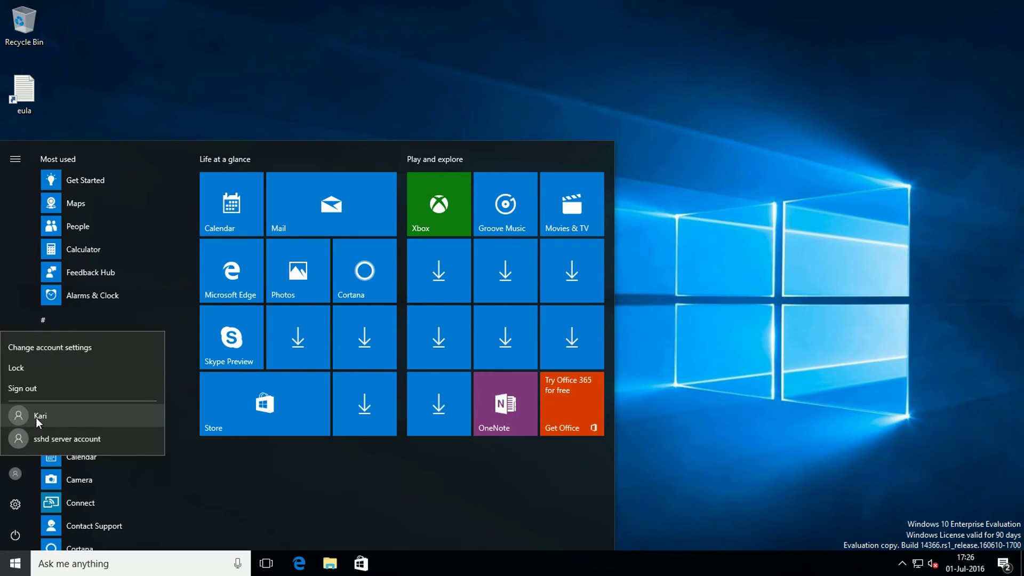
{"action": "left_click", "coordinate": [35, 385]}
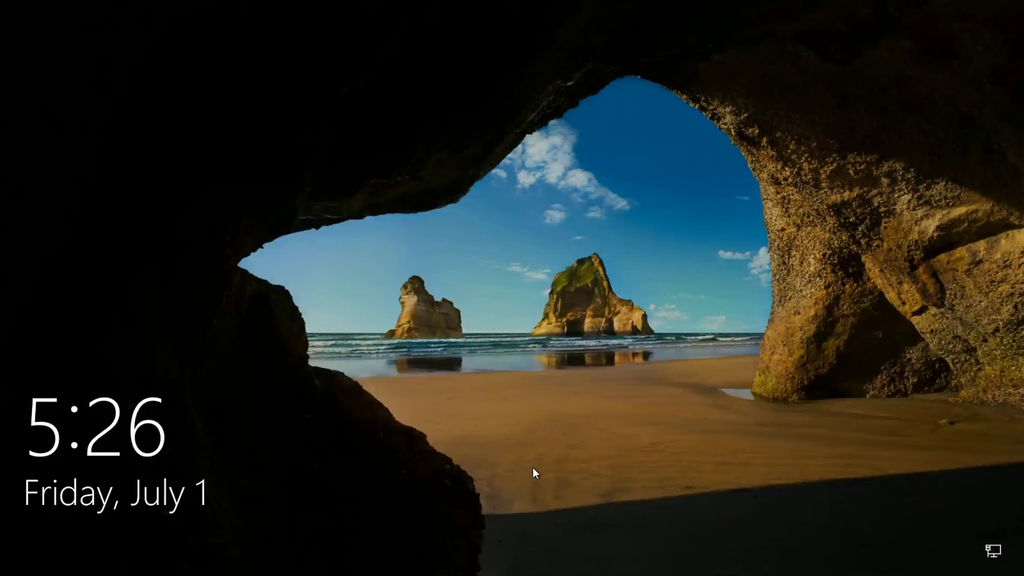
{"action": "left_click", "coordinate": [533, 468]}
{"action": "left_click", "coordinate": [71, 541]}
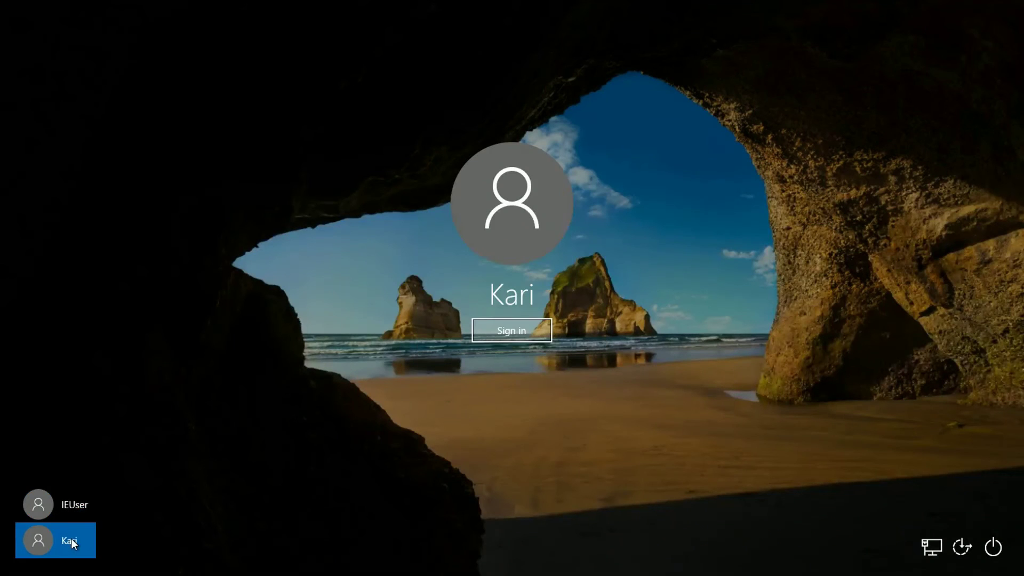
Step: Restart the PC, boot Windows 7 from the boot manager and sign in by entering the account password
{"action": "left_click", "coordinate": [995, 548]}
{"action": "left_click", "coordinate": [978, 511]}
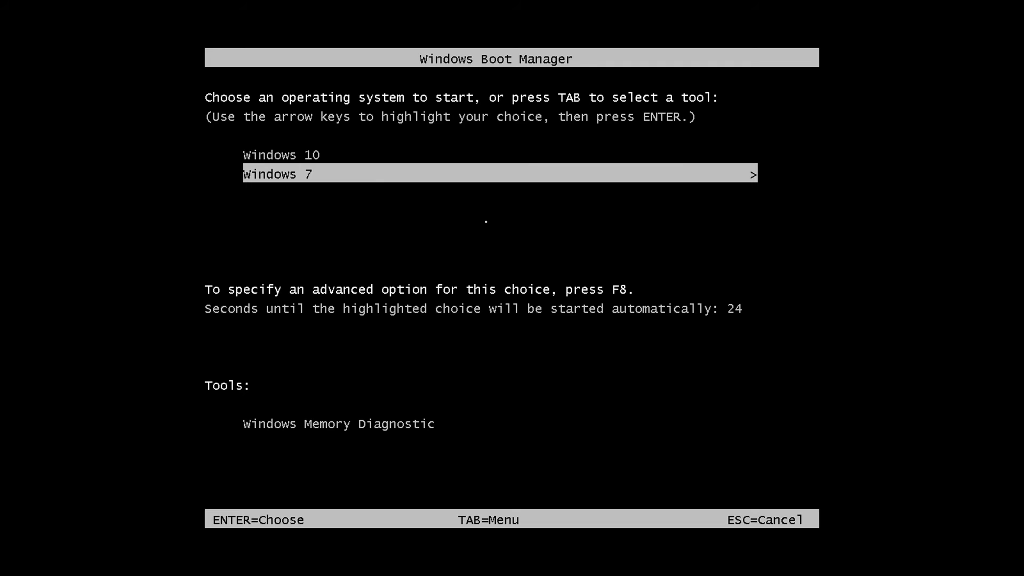
{"action": "key", "text": "Up"}
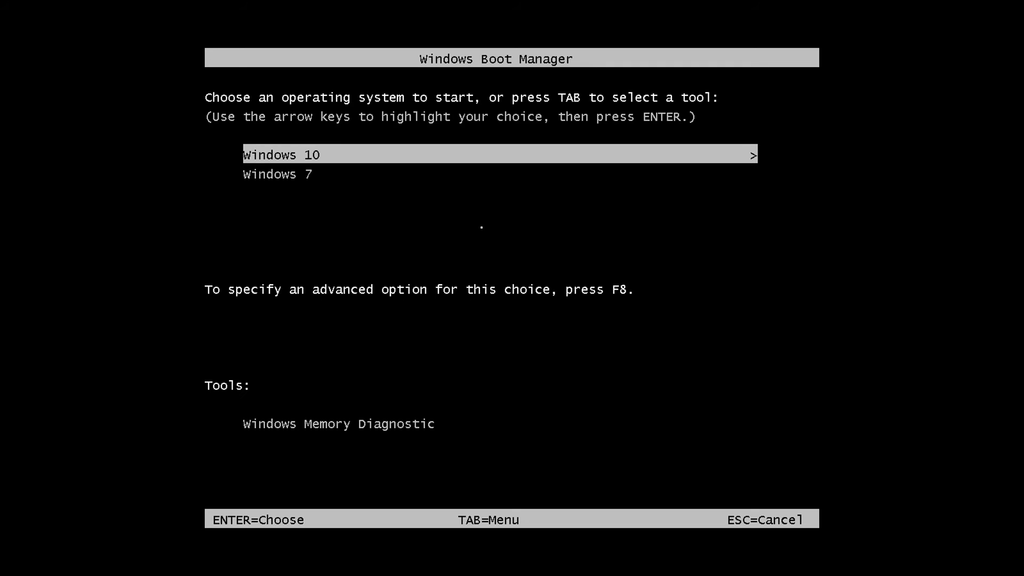
{"action": "key", "text": "Down"}
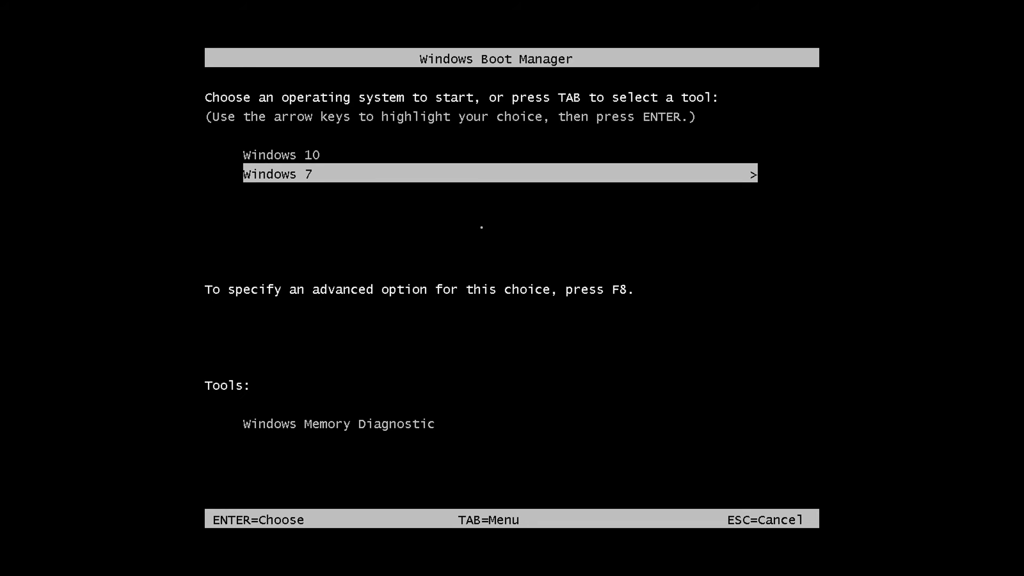
{"action": "key", "text": "Return"}
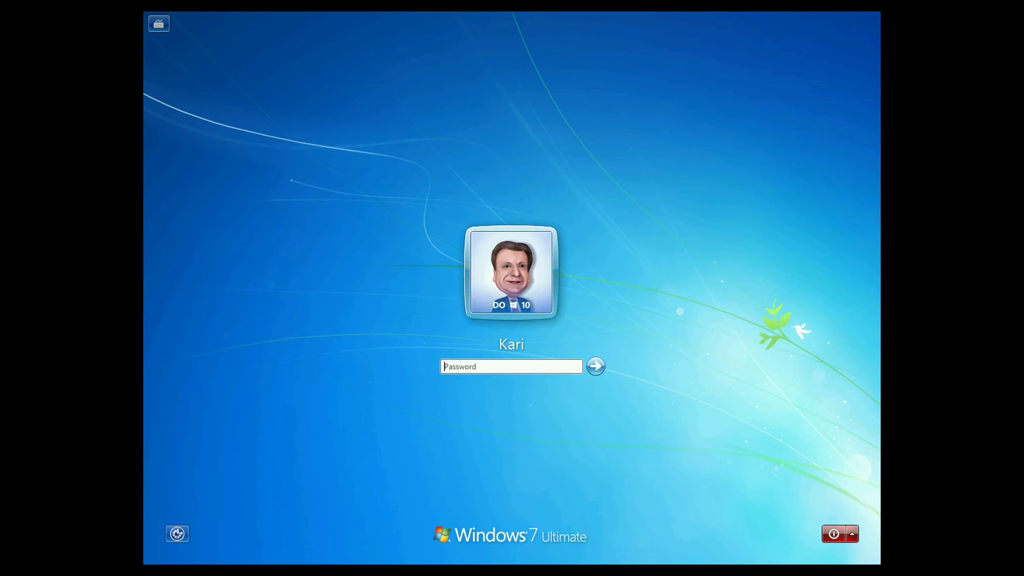
{"action": "type", "text": "***"}
{"action": "key", "text": "Return"}
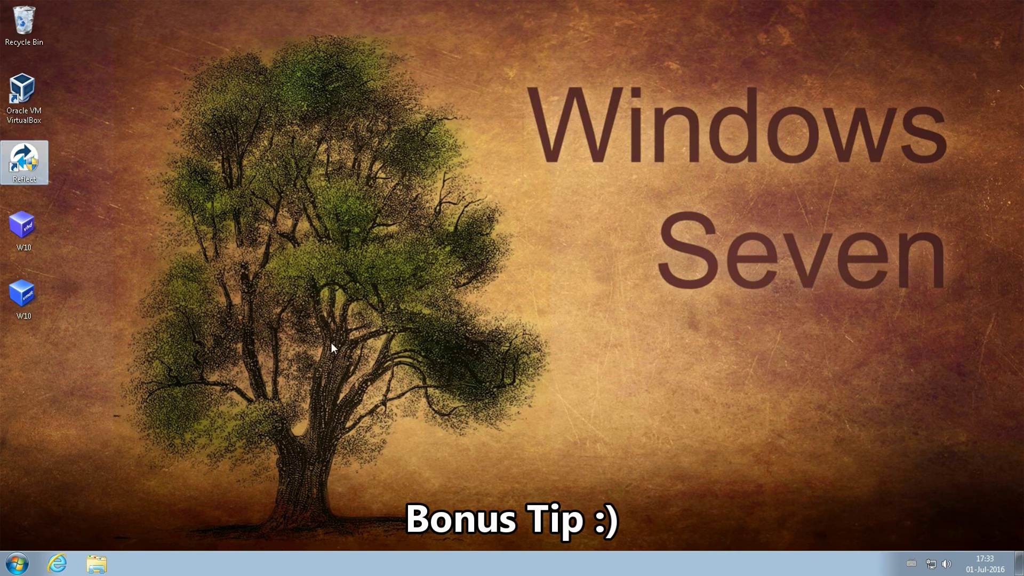
Step: Launch Macrium Reflect with elevated rights and set its recovery boot menu option to the Windows PE 10.0 menu
{"action": "left_click", "coordinate": [105, 251]}
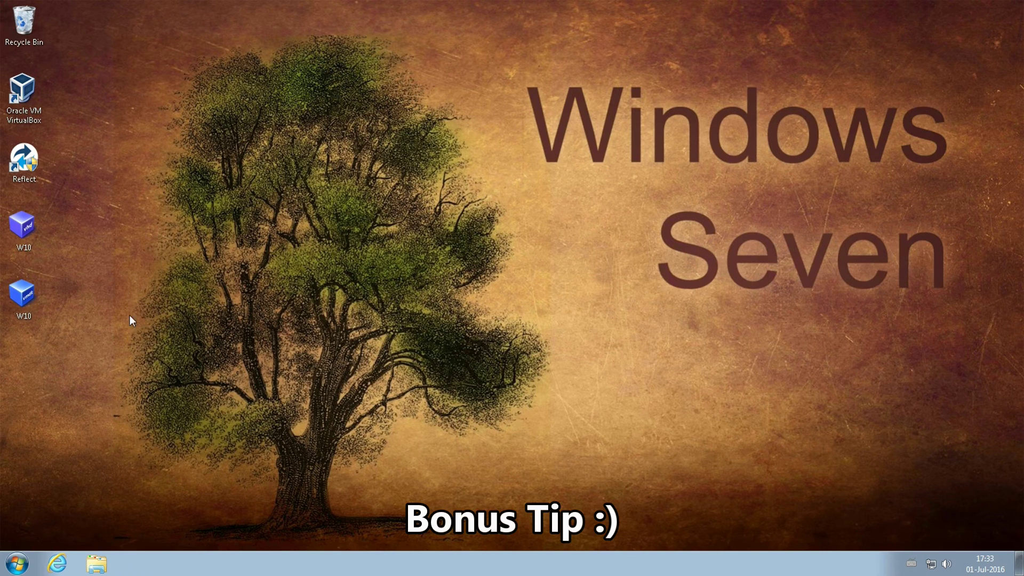
{"action": "double_click", "coordinate": [26, 149]}
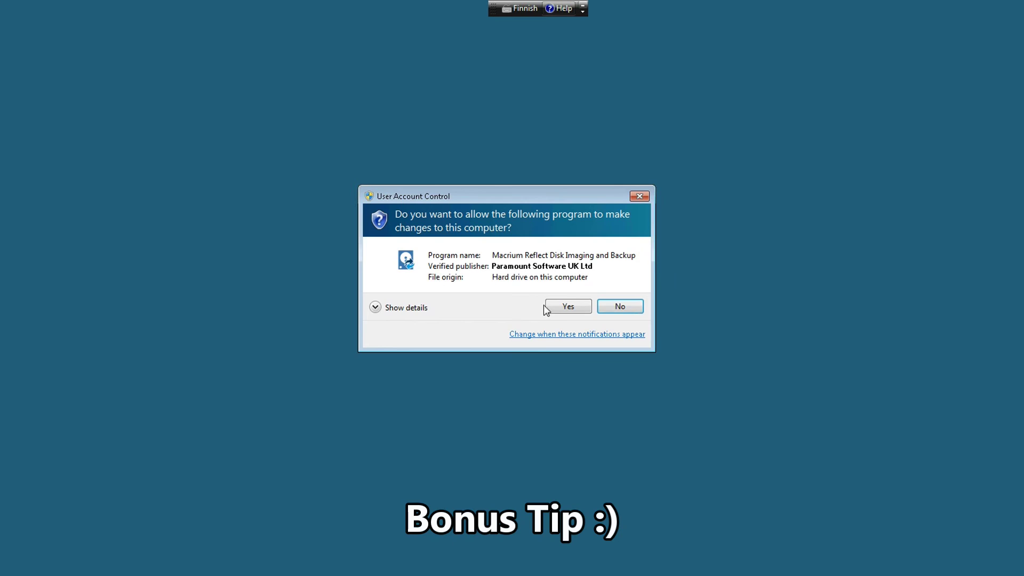
{"action": "left_click", "coordinate": [556, 308]}
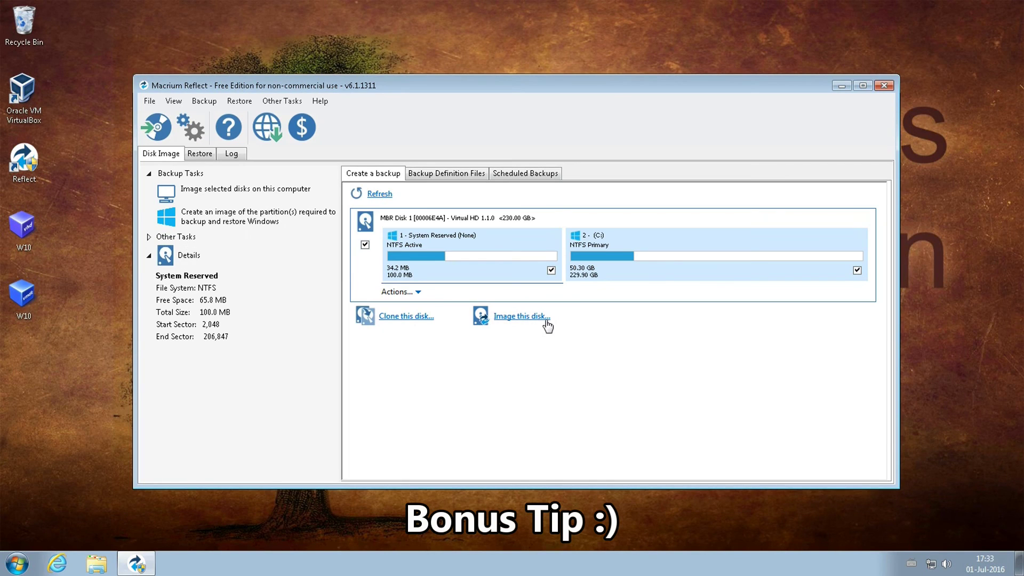
{"action": "left_click", "coordinate": [282, 101]}
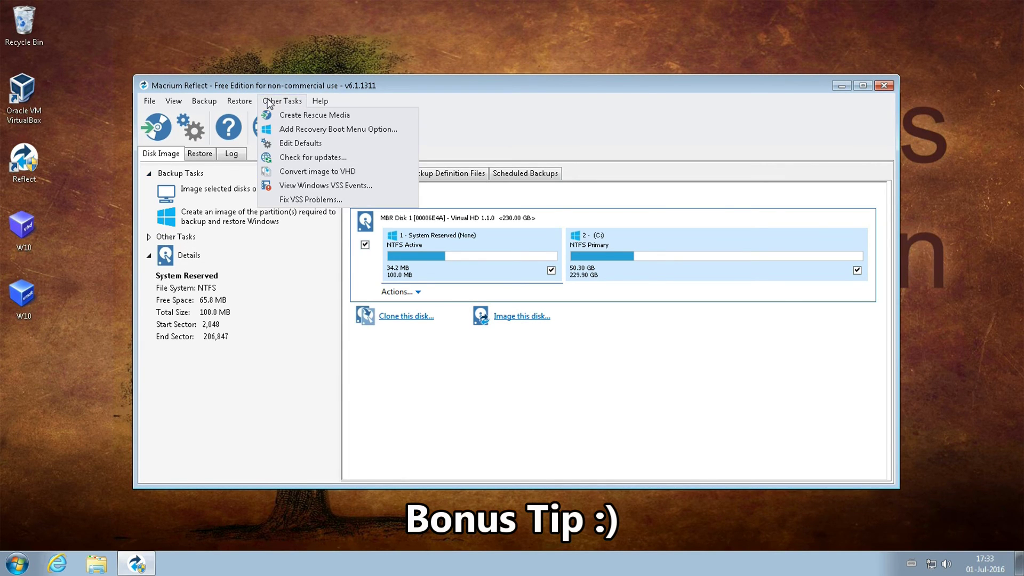
{"action": "left_click", "coordinate": [403, 129]}
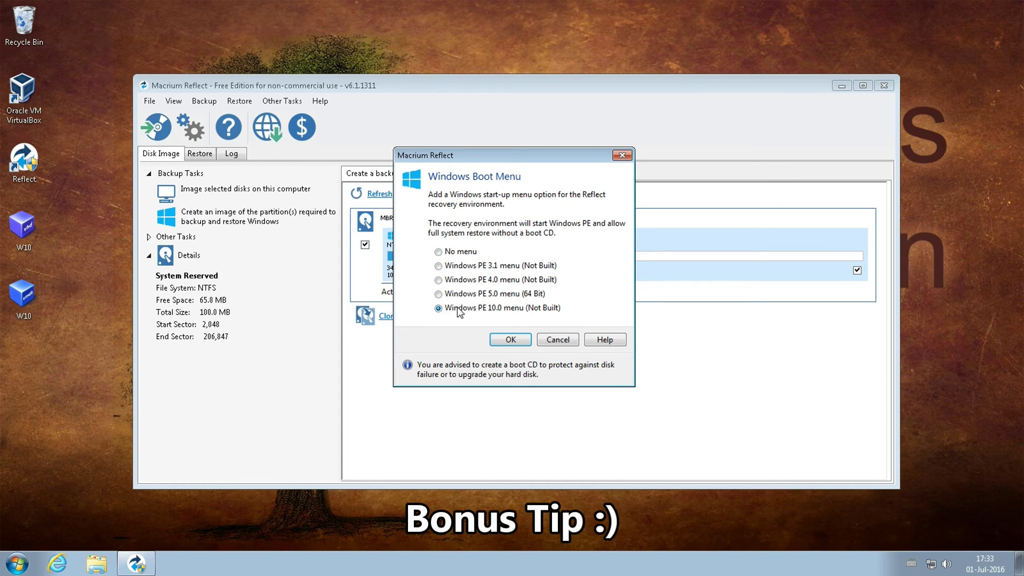
{"action": "left_click", "coordinate": [511, 340]}
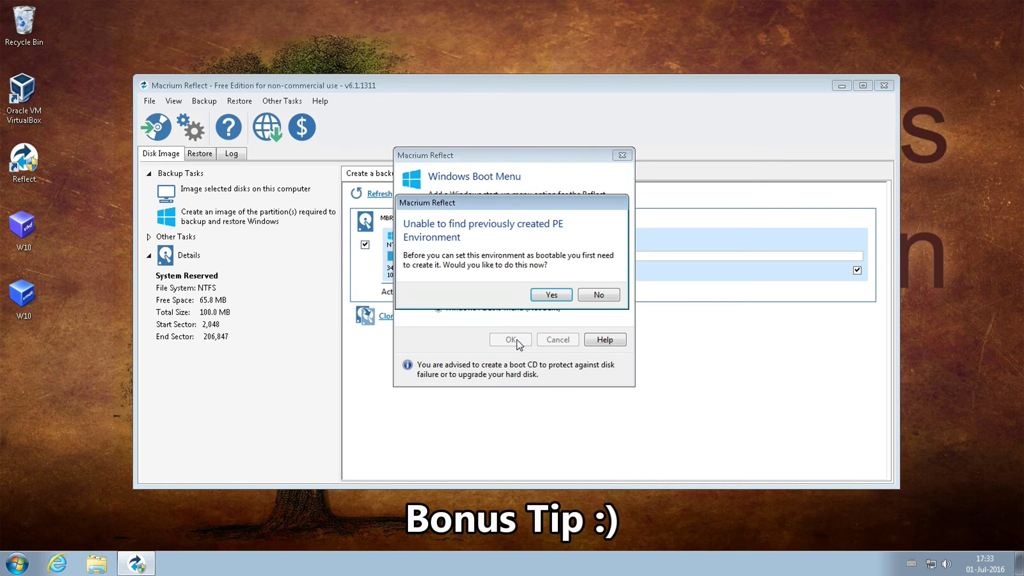
Step: Create the Windows PE rescue environment with the default base WIM, downloading the required components from Microsoft
{"action": "left_click", "coordinate": [570, 296]}
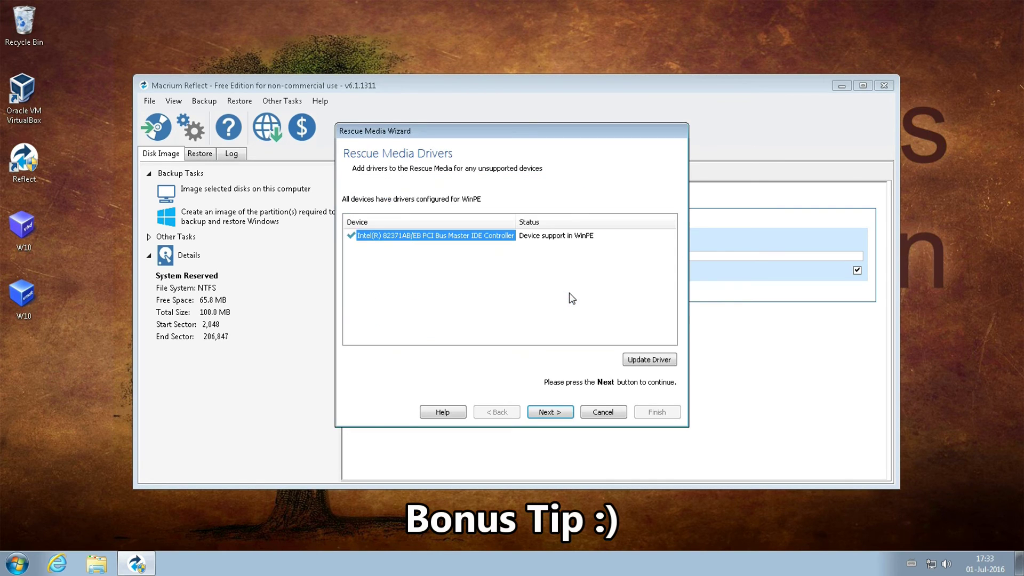
{"action": "left_click", "coordinate": [552, 413]}
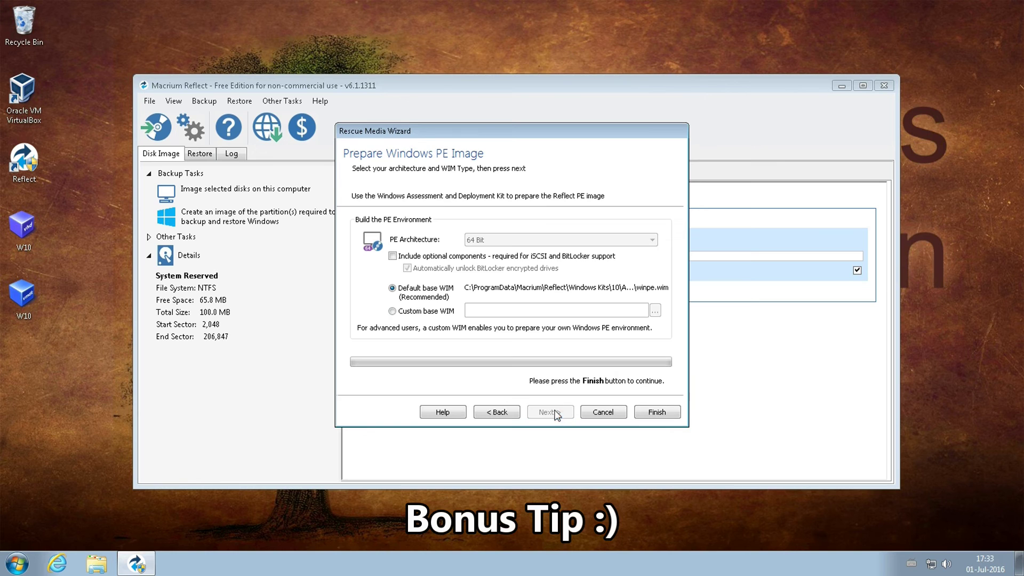
{"action": "left_click", "coordinate": [643, 409]}
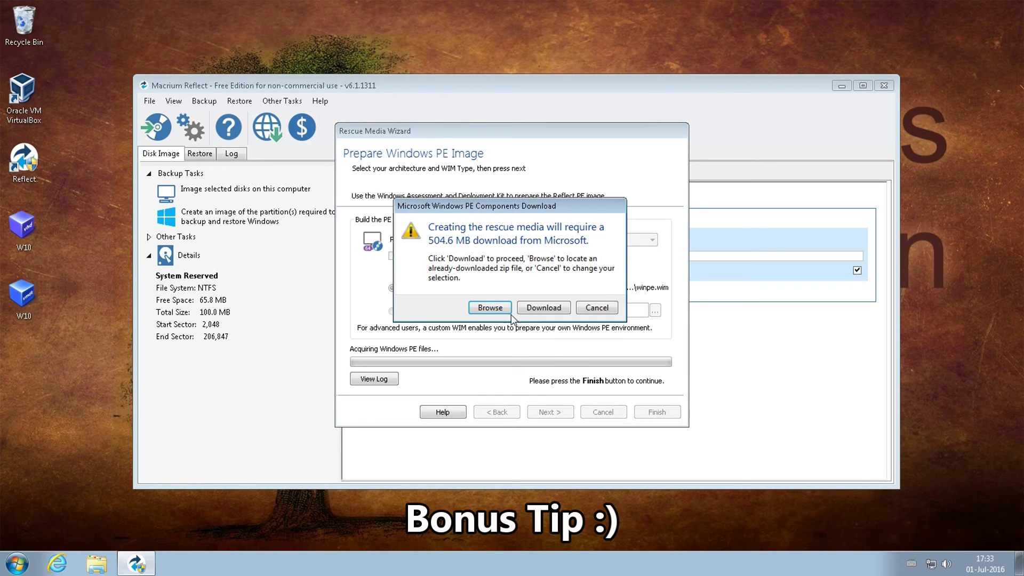
{"action": "left_click", "coordinate": [553, 311]}
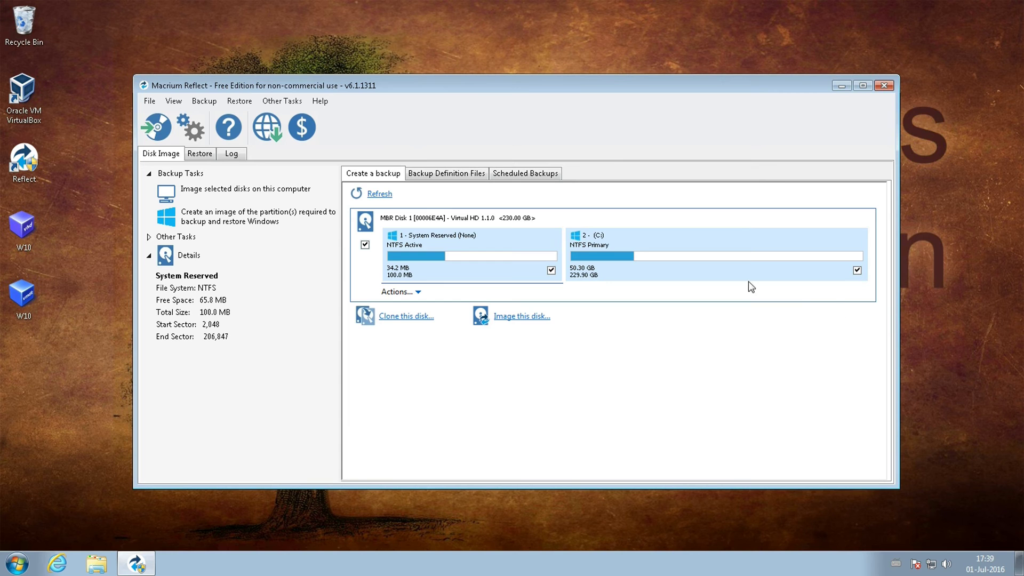
Step: Close Macrium Reflect and restart Windows 7
{"action": "left_click", "coordinate": [877, 86]}
{"action": "key", "text": "alt+F4"}
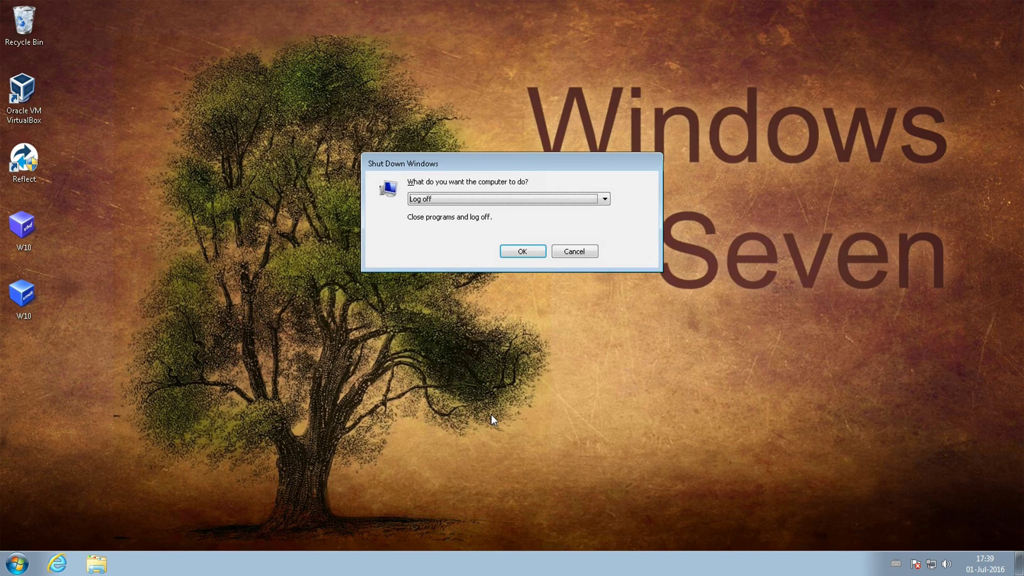
{"action": "left_click", "coordinate": [481, 205]}
{"action": "left_click", "coordinate": [476, 228]}
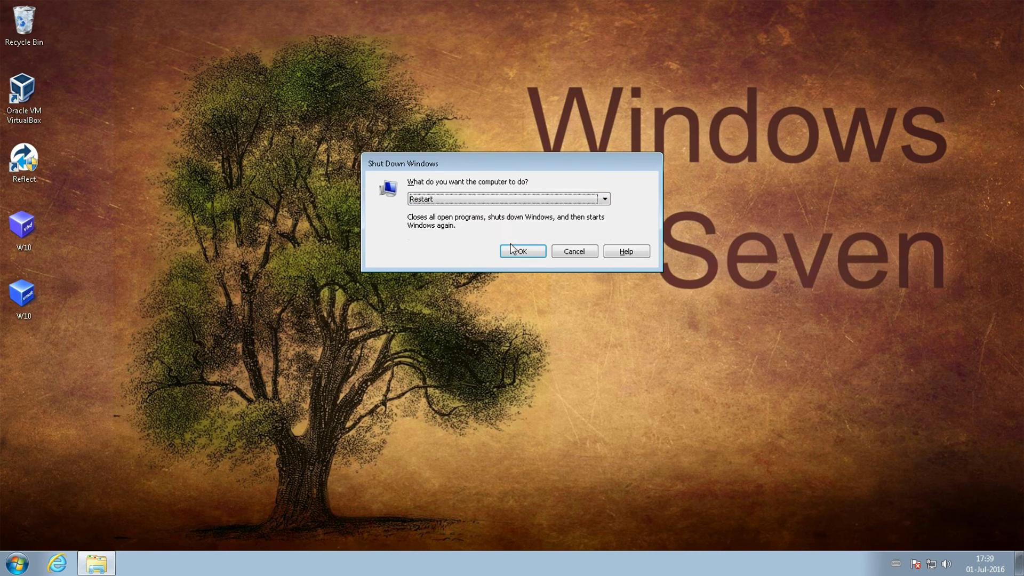
{"action": "left_click", "coordinate": [513, 249]}
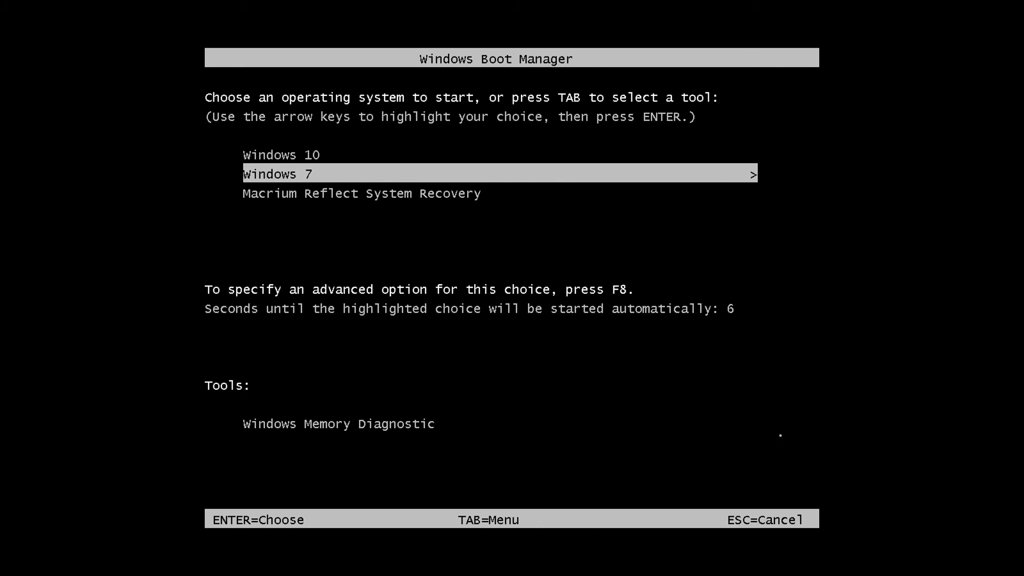
Step: Look through the boot manager entries and boot Macrium Reflect System Recovery
{"action": "key", "text": "Down"}
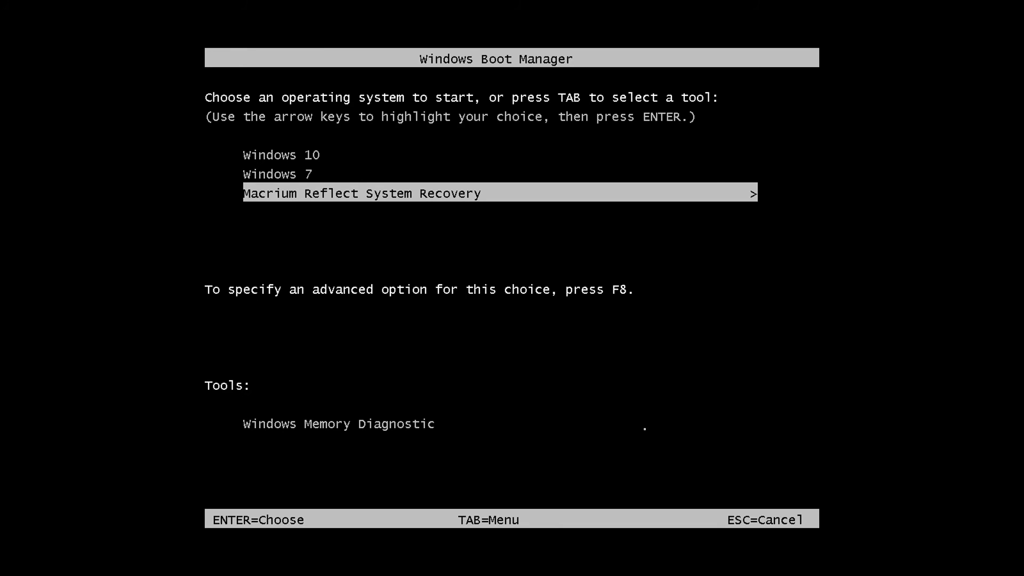
{"action": "key", "text": "Up"}
{"action": "key", "text": "Up"}
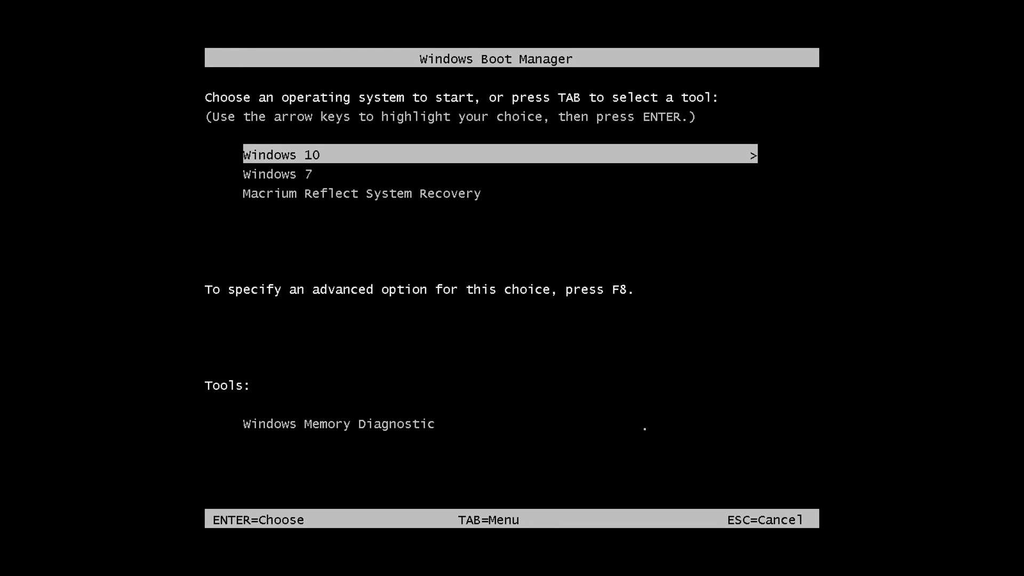
{"action": "key", "text": "Down"}
{"action": "key", "text": "Down"}
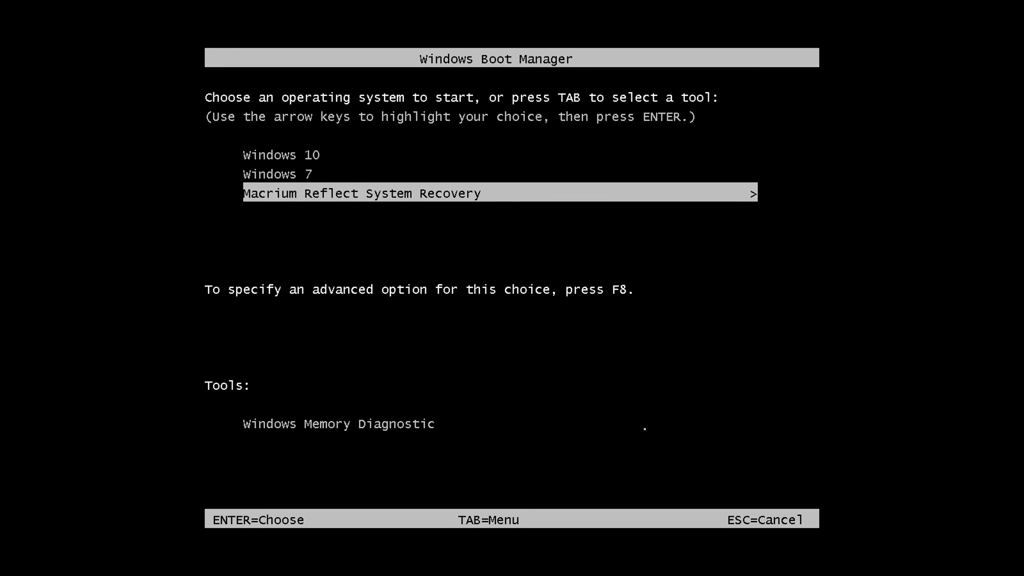
{"action": "key", "text": "Return"}
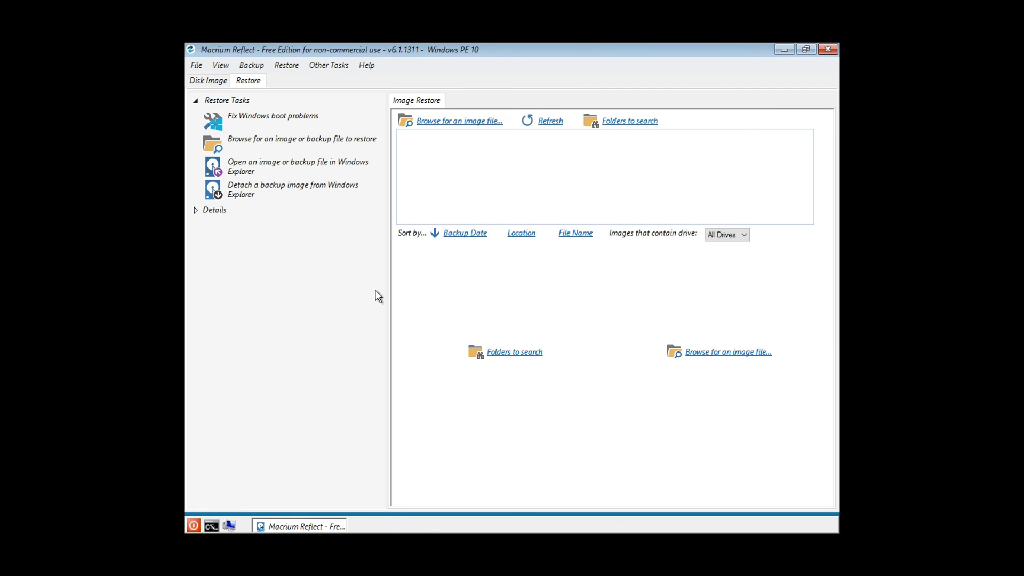
Step: Fix Windows boot problems with the System Reserved partition active, running the preselected boot code repairs, and restart the PC
{"action": "left_click", "coordinate": [290, 120]}
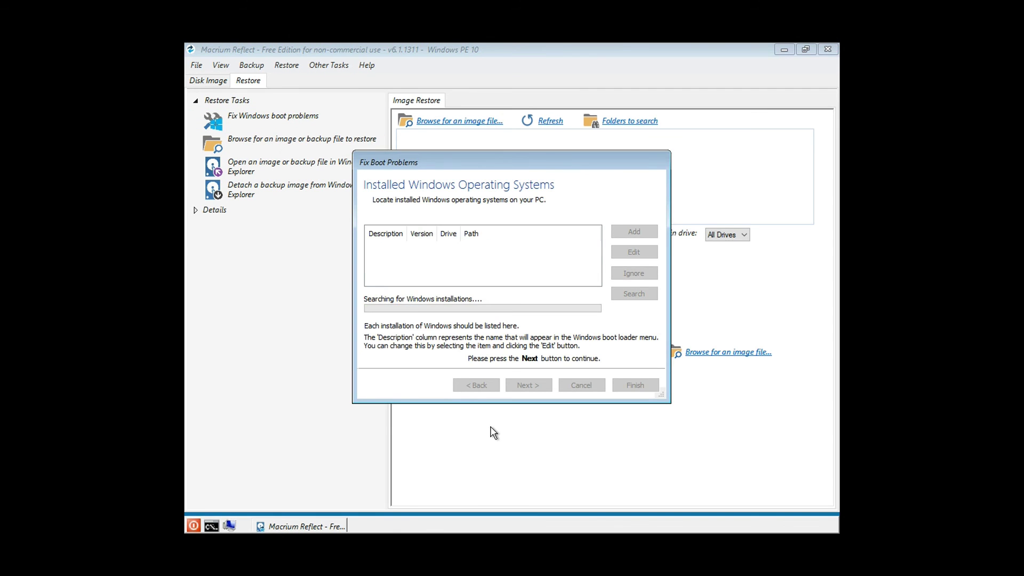
{"action": "left_click", "coordinate": [527, 387]}
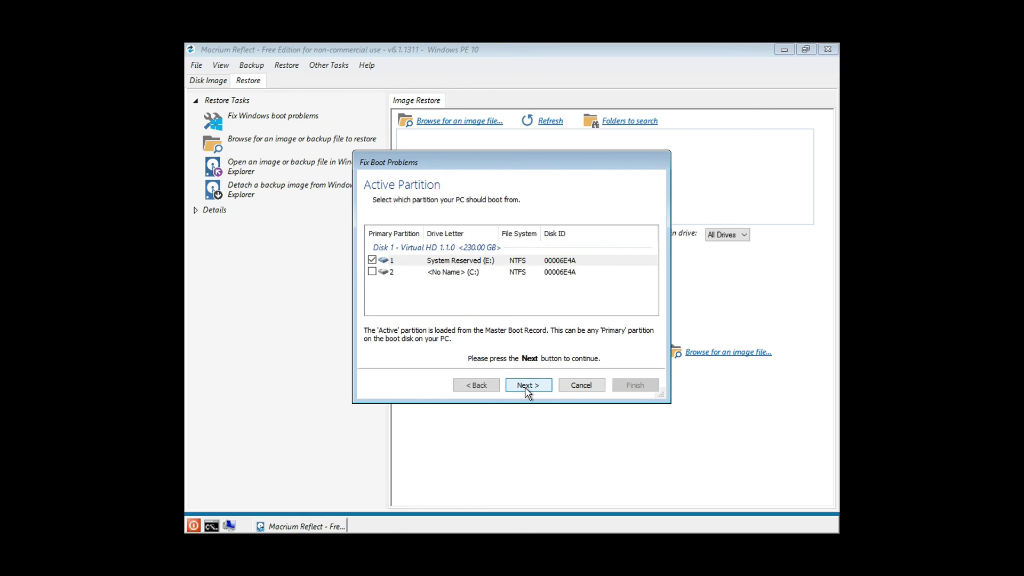
{"action": "left_click", "coordinate": [527, 388]}
{"action": "left_click", "coordinate": [652, 388]}
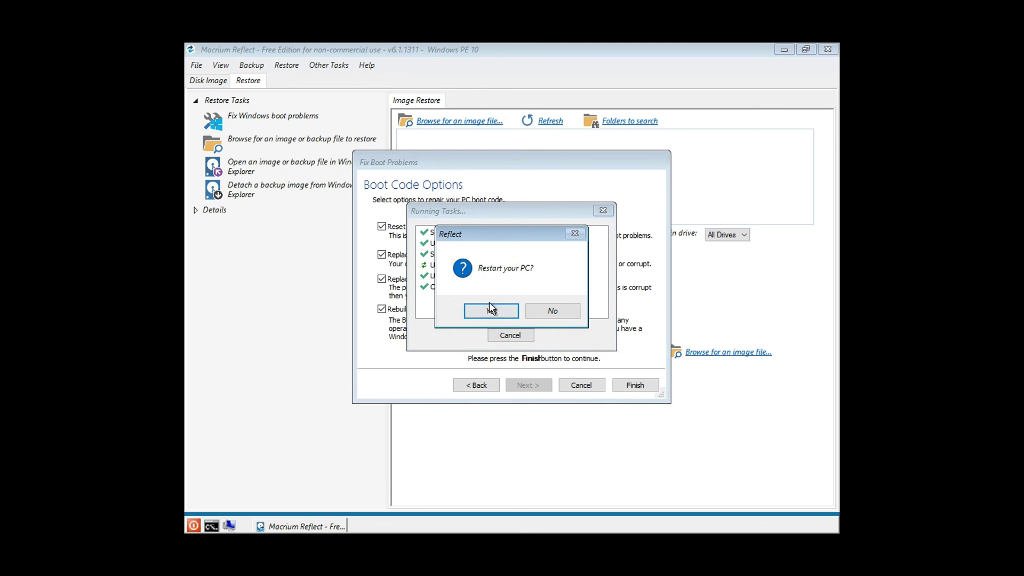
{"action": "left_click", "coordinate": [489, 309]}
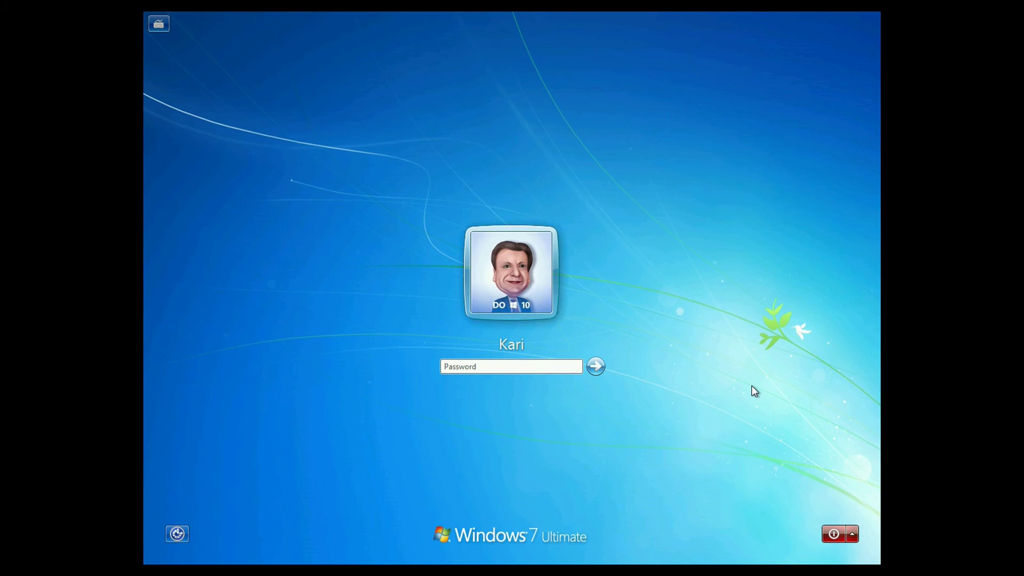
Step: Sign in to Windows 7 with the account password and move the two W10 files on the desktop to the Recycle Bin
{"action": "type", "text": "•"}
{"action": "key", "text": "Return"}
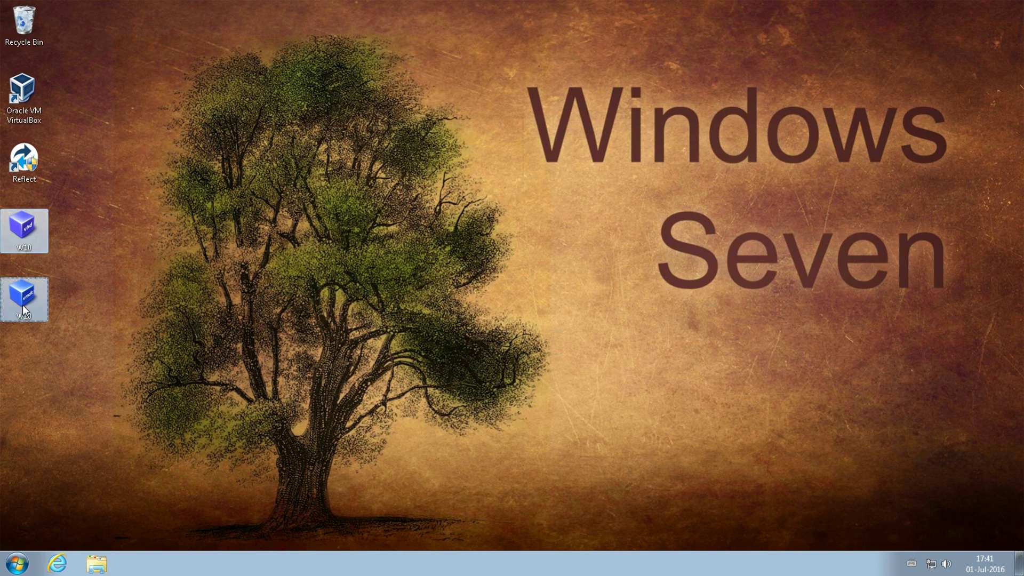
{"action": "key", "text": "Delete"}
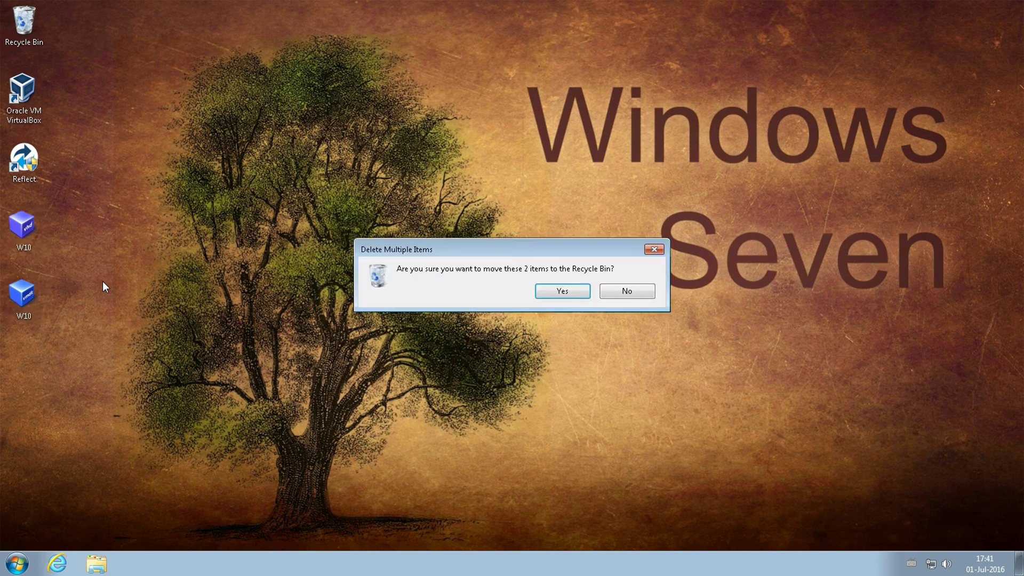
{"action": "left_click", "coordinate": [562, 291]}
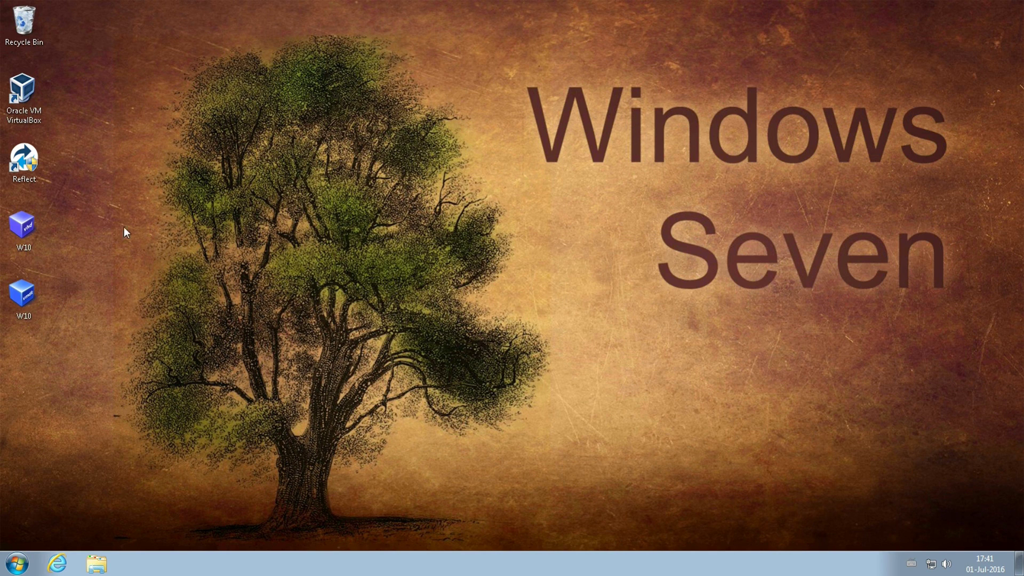
Step: Delete the MSEdge.Win10_preview.VirtualBox folder and the zipped folder of the same name from Downloads
{"action": "left_click", "coordinate": [97, 564]}
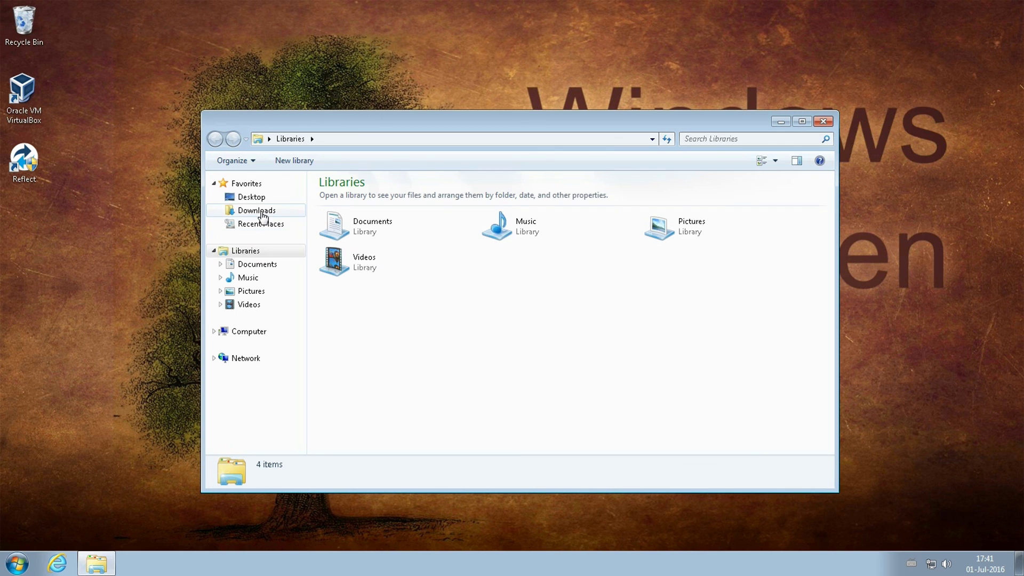
{"action": "left_click", "coordinate": [262, 212]}
{"action": "left_click", "coordinate": [424, 208]}
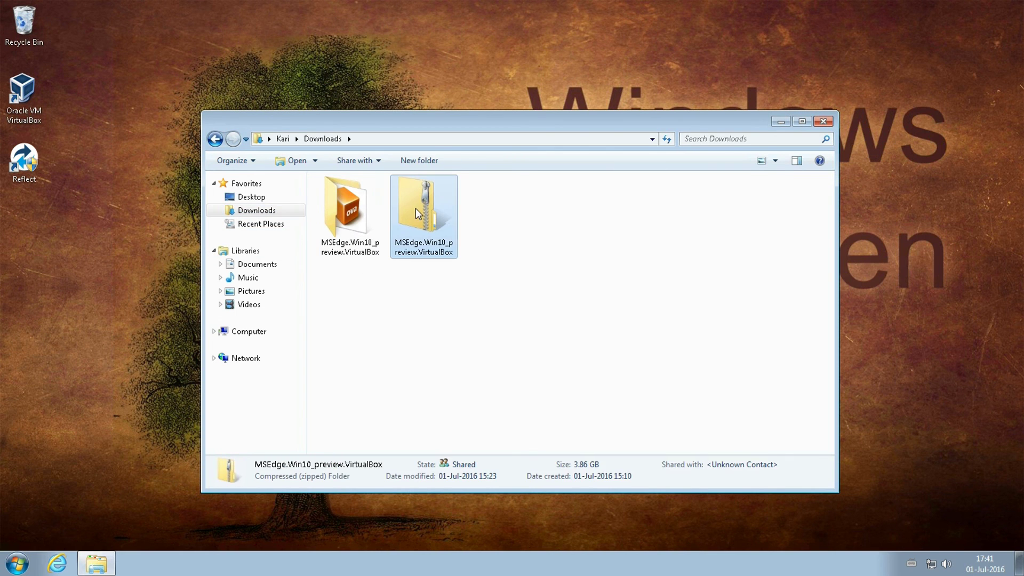
{"action": "left_click", "coordinate": [346, 215], "text": "ctrl"}
{"action": "key", "text": "Delete"}
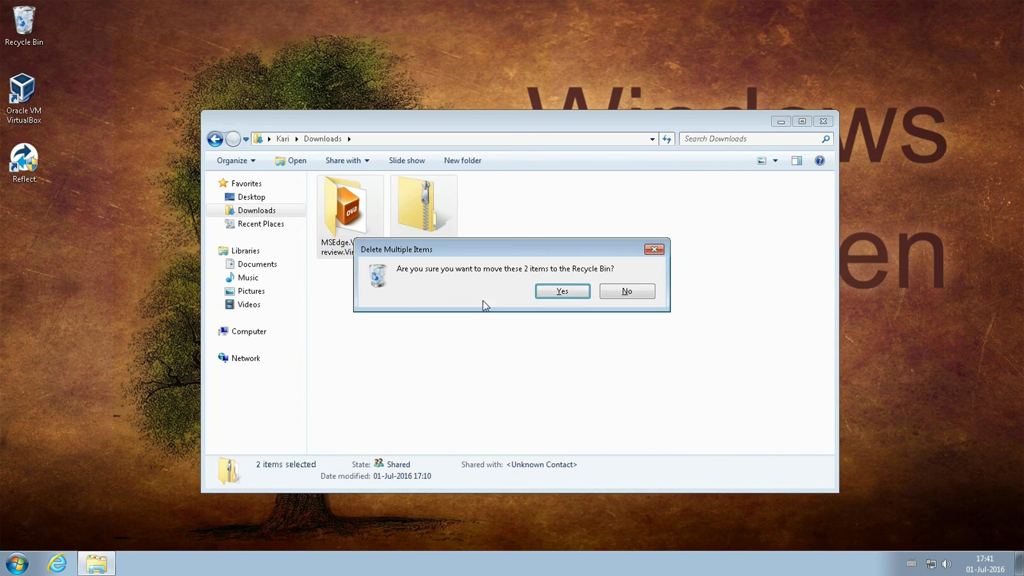
{"action": "left_click", "coordinate": [539, 292]}
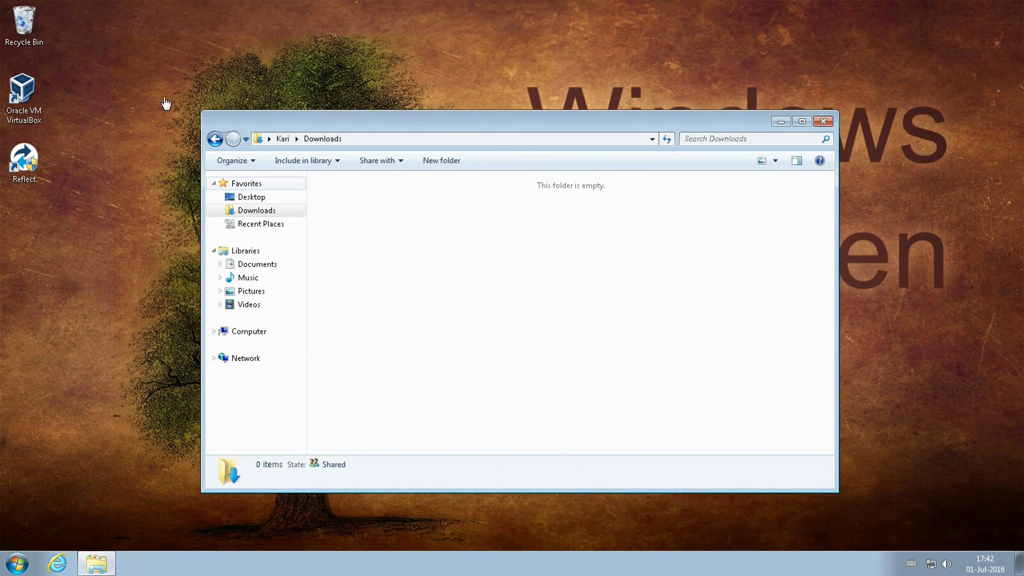
Step: Permanently empty the Recycle Bin and close the Downloads window
{"action": "right_click", "coordinate": [32, 16]}
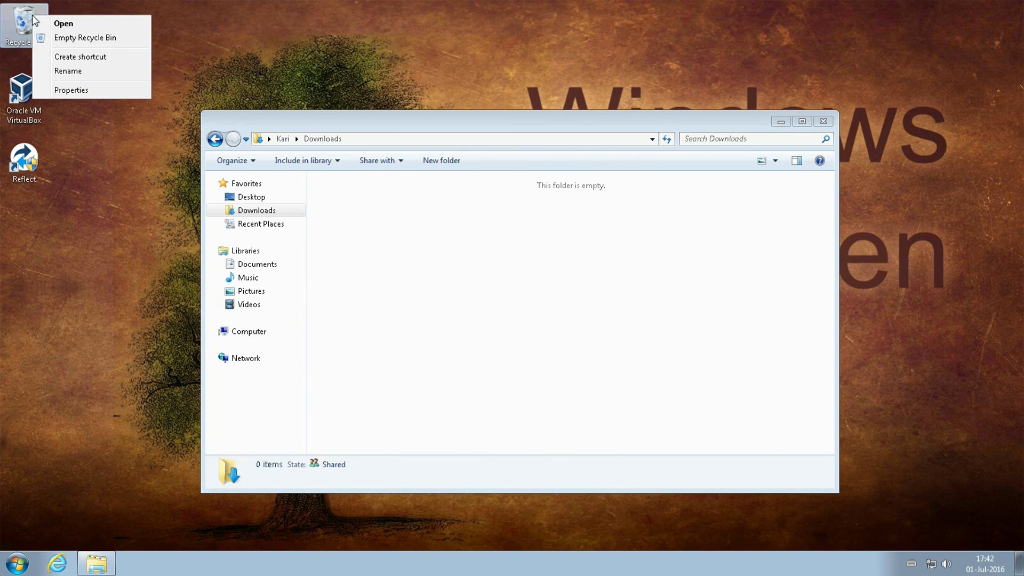
{"action": "left_click", "coordinate": [72, 39]}
{"action": "left_click", "coordinate": [563, 294]}
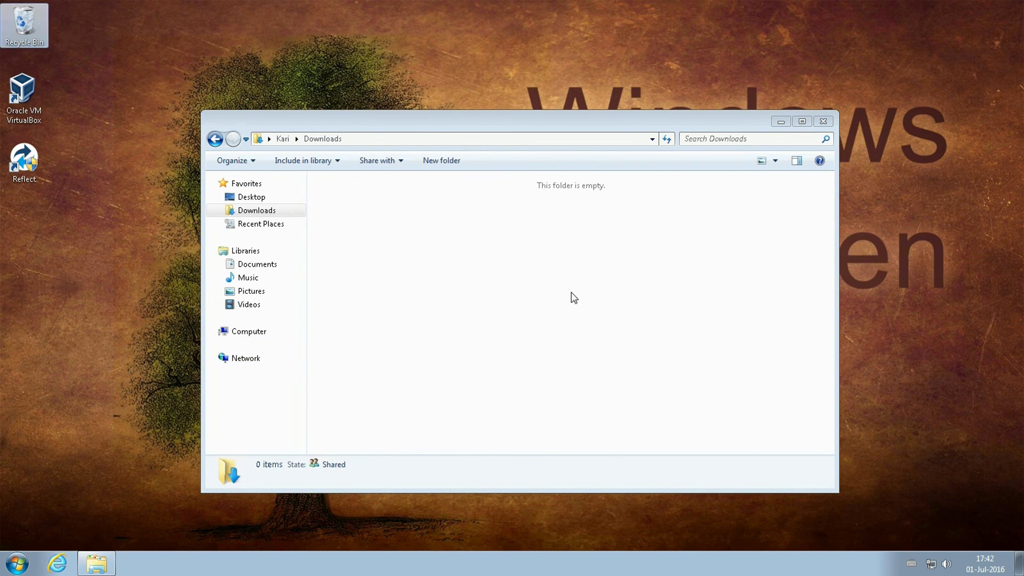
{"action": "left_click", "coordinate": [823, 122]}
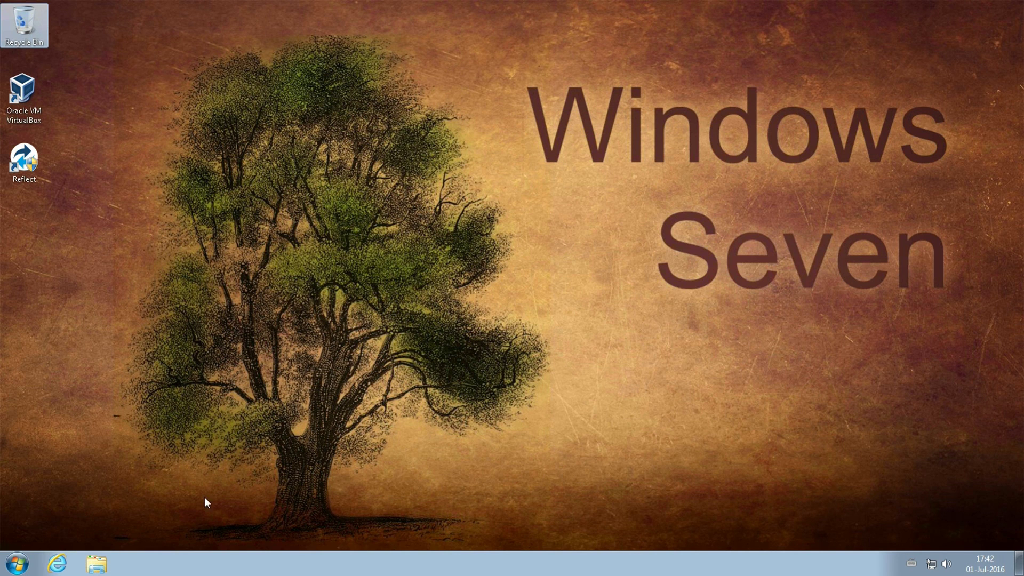
Step: Uninstall 7-Zip 16.02 (x64) through Programs and Features in the Control Panel
{"action": "left_click", "coordinate": [27, 564]}
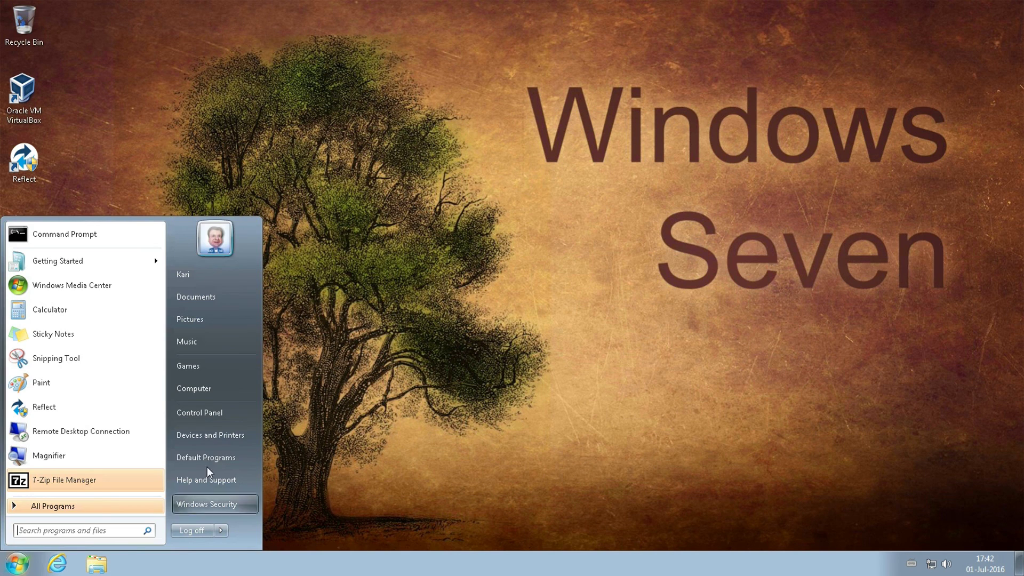
{"action": "left_click", "coordinate": [207, 415]}
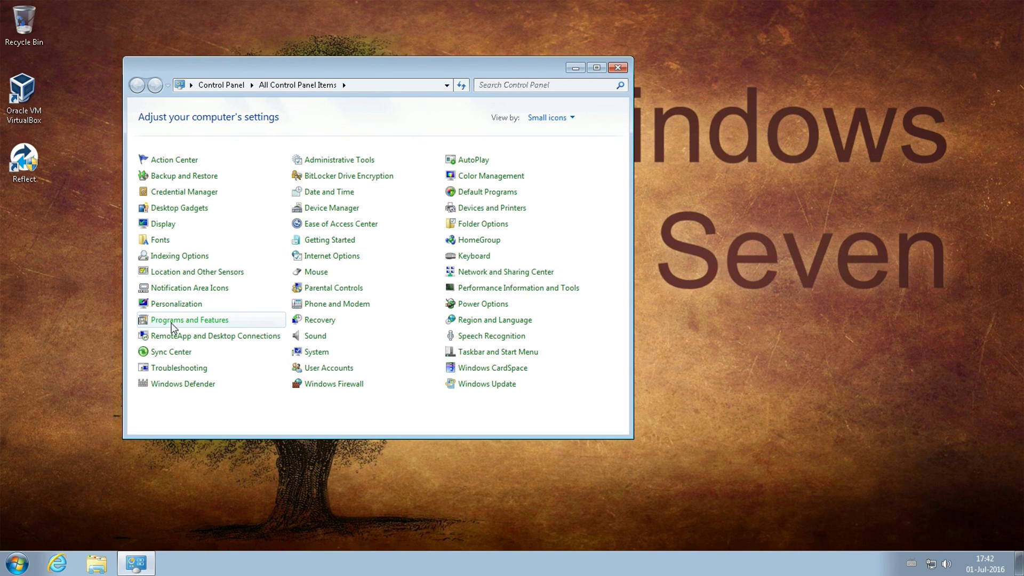
{"action": "left_click", "coordinate": [172, 327]}
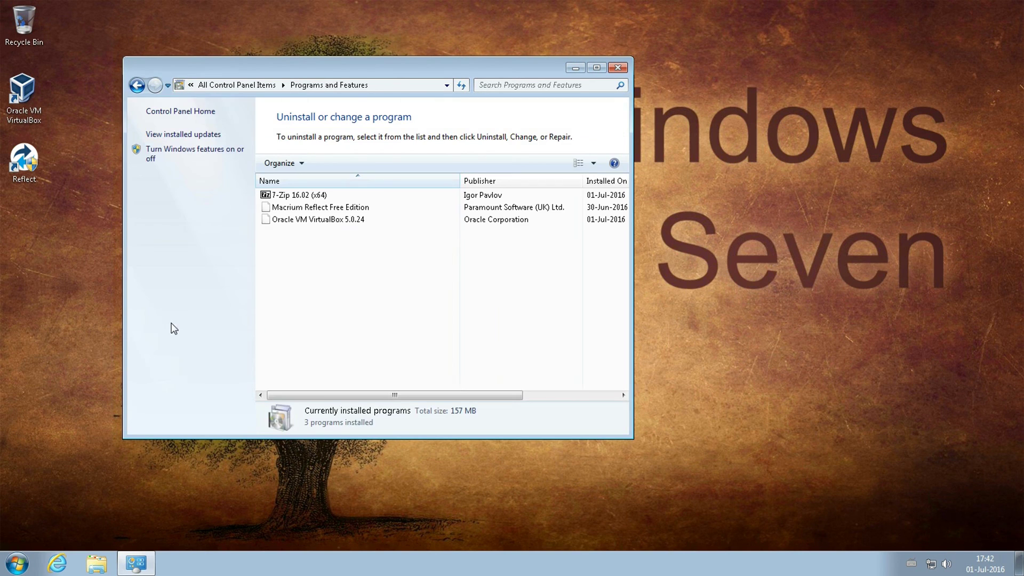
{"action": "left_click", "coordinate": [319, 197]}
{"action": "left_click", "coordinate": [331, 163]}
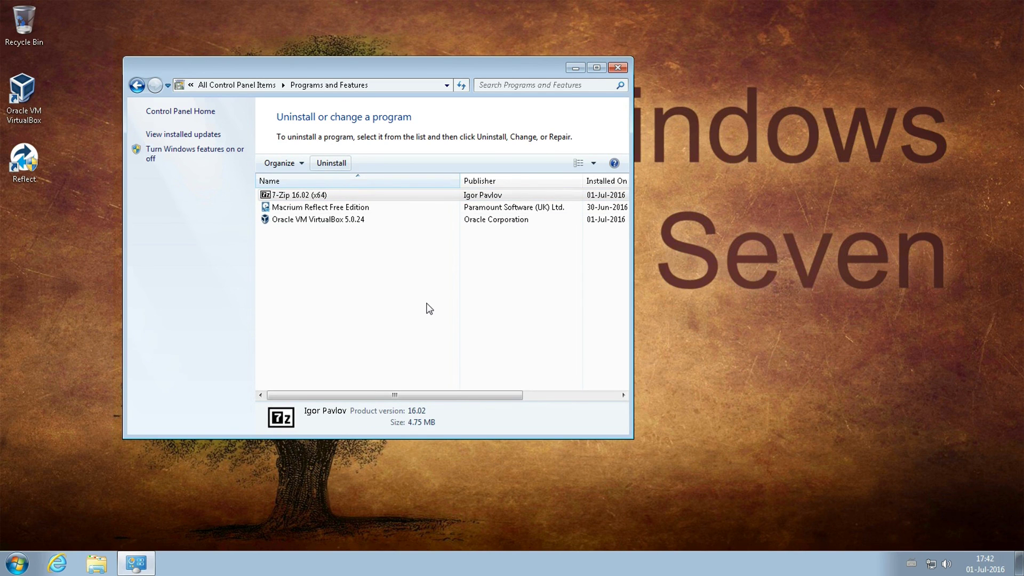
{"action": "left_click", "coordinate": [485, 324]}
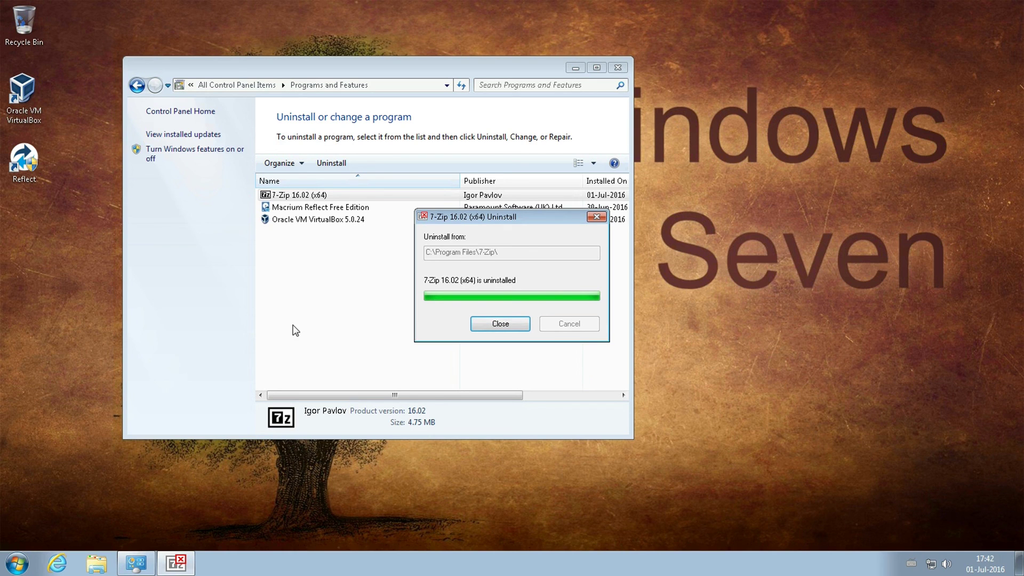
{"action": "left_click", "coordinate": [499, 323]}
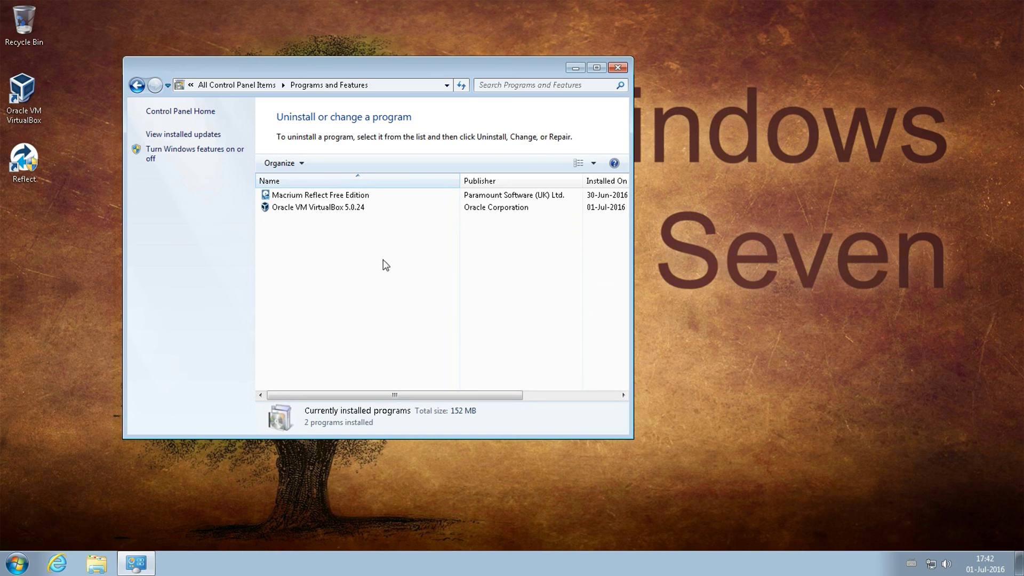
Step: Uninstall Oracle VM VirtualBox 5.0.24 from the installed programs and confirm its removal
{"action": "left_click", "coordinate": [347, 207]}
{"action": "left_click", "coordinate": [331, 163]}
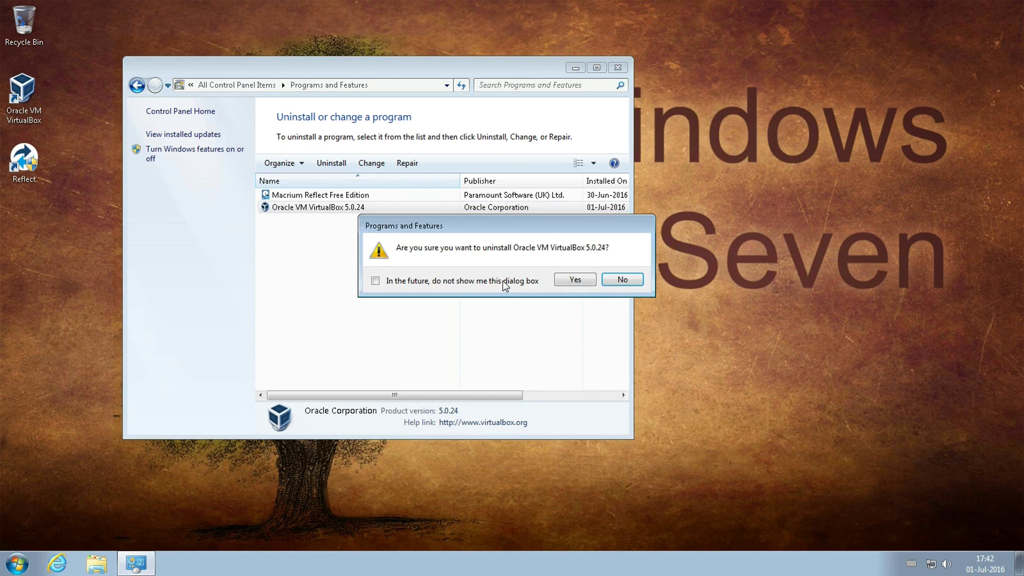
{"action": "left_click", "coordinate": [558, 282]}
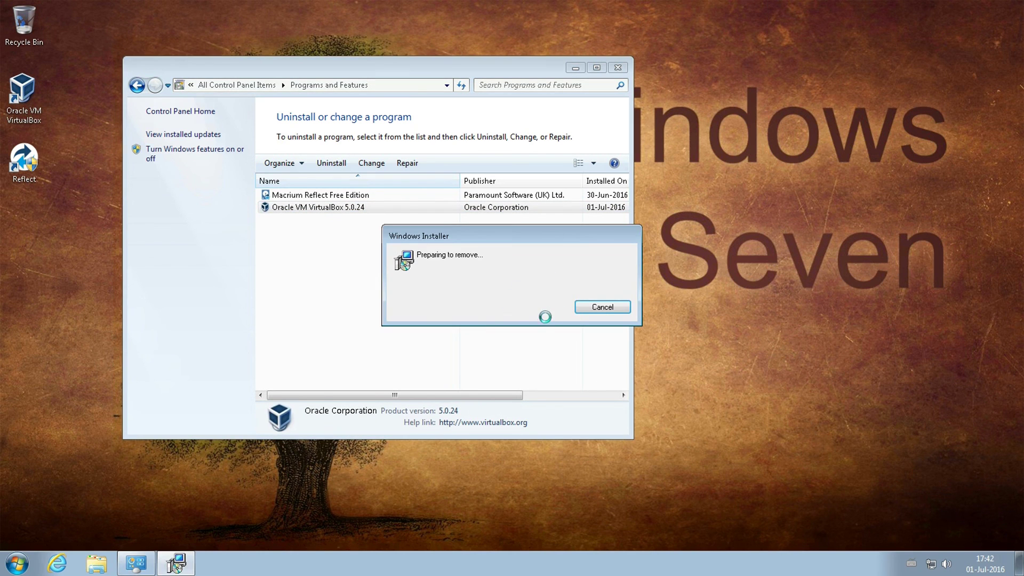